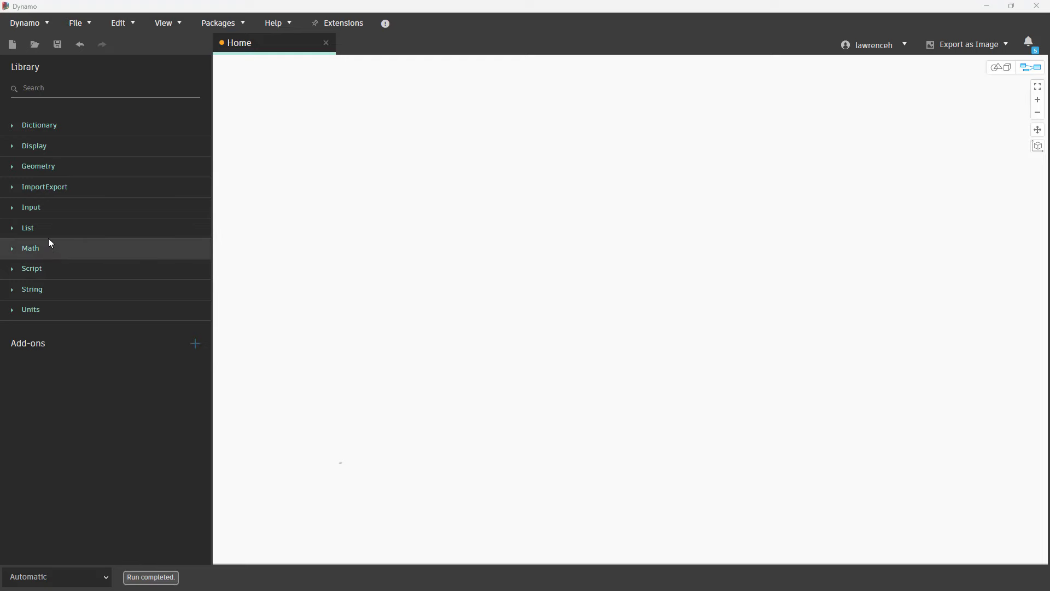
Look through the PanelSurface nodes in the Geometry category of the library.
{"action": "left_click", "coordinate": [43, 171]}
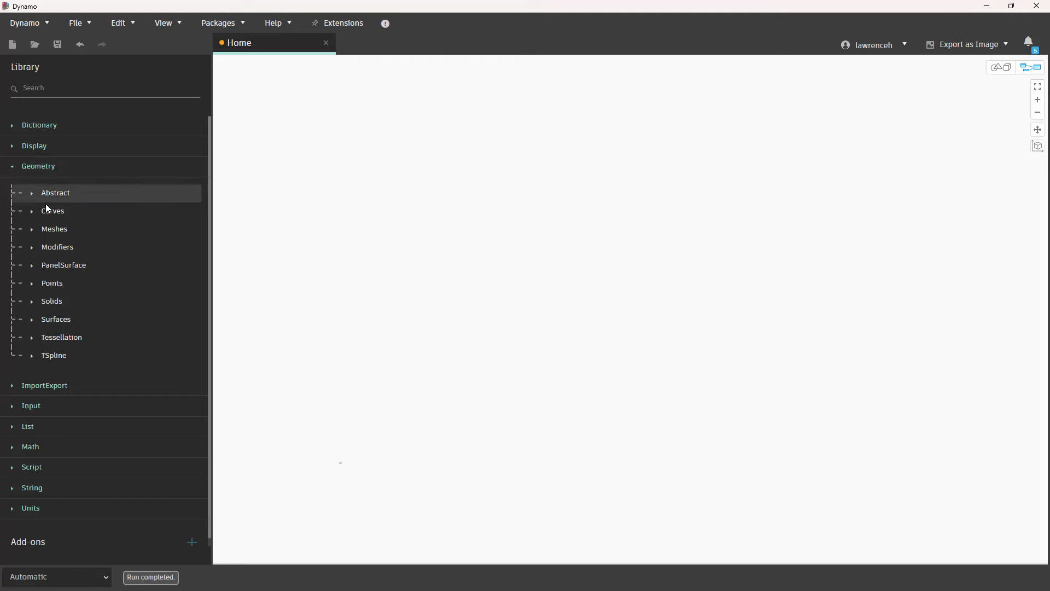
{"action": "left_click", "coordinate": [64, 266]}
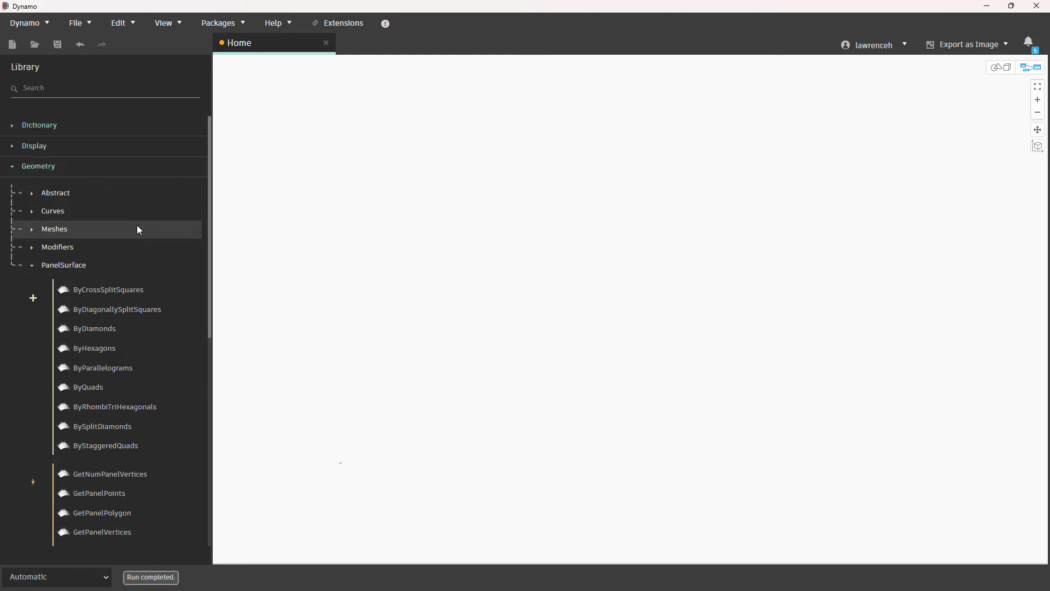
{"action": "scroll", "coordinate": [136, 225], "scroll_direction": "down", "scroll_amount": 3}
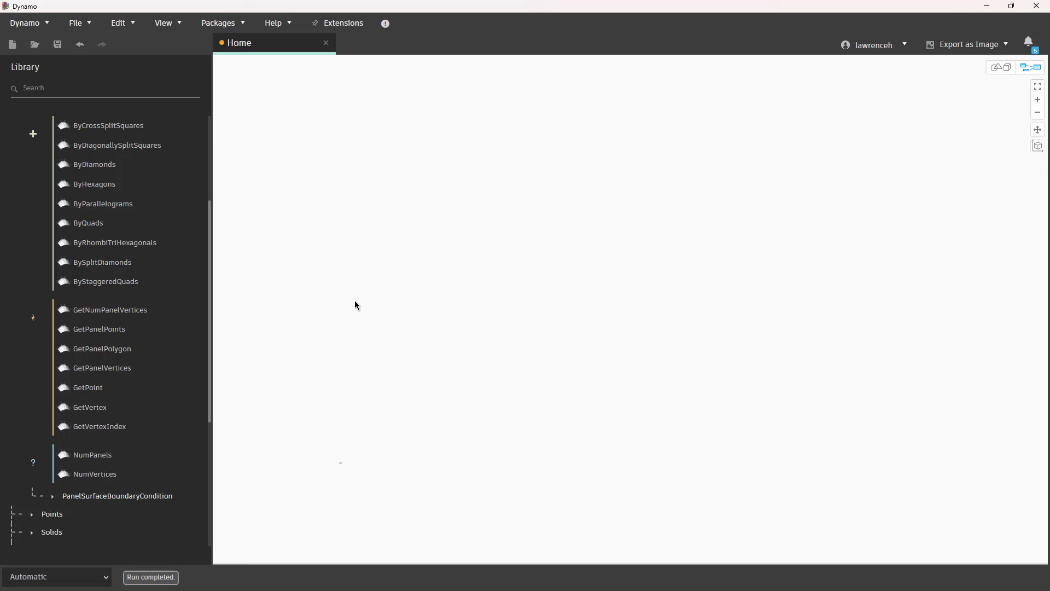
{"action": "scroll", "coordinate": [175, 335], "scroll_direction": "up", "scroll_amount": 3}
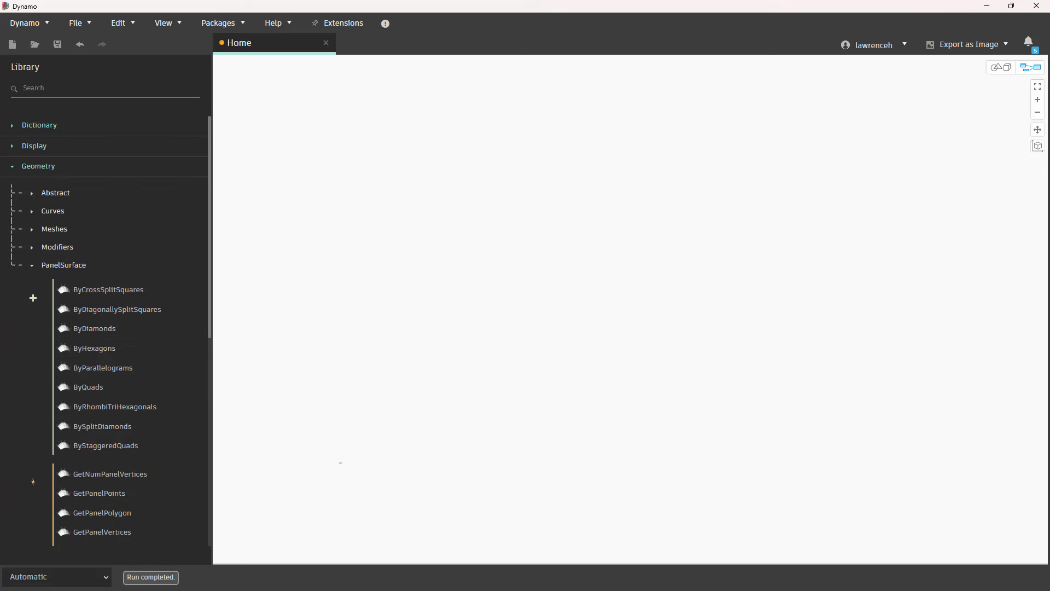
Switch to AutoCAD, tilt the view to 3D and draw a line from 0,0 upward 8000 along Z.
{"action": "key", "text": "alt+Tab"}
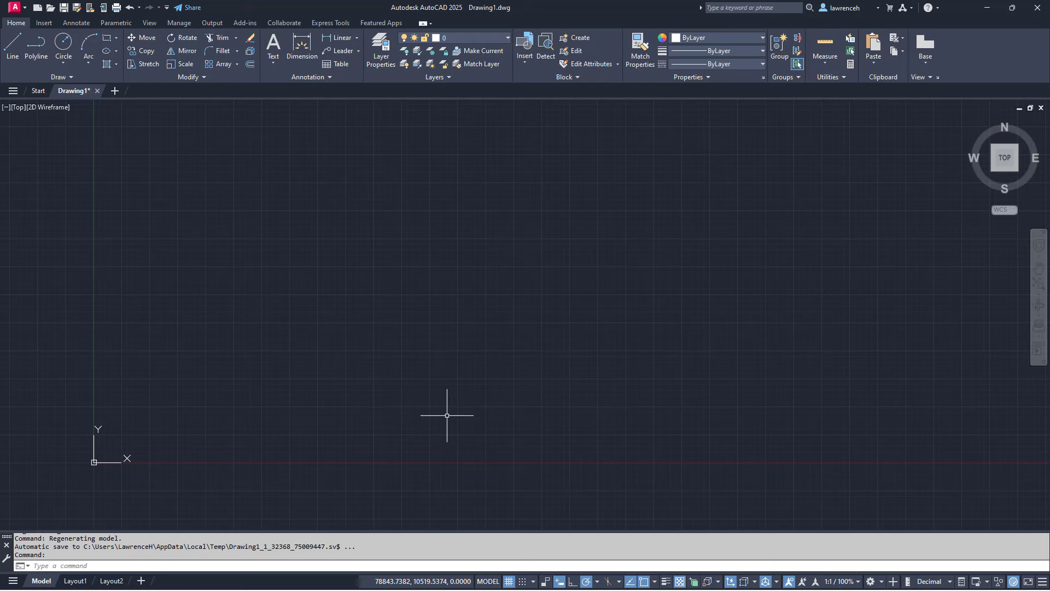
{"action": "middle_click_drag", "start_coordinate": [382, 298], "coordinate": [263, 222], "text": "shift"}
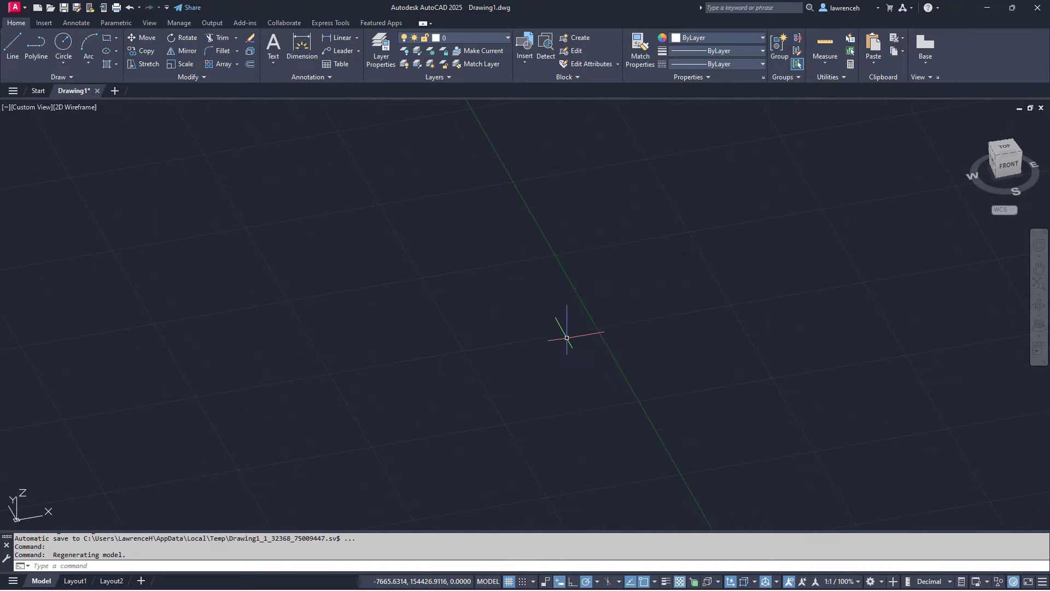
{"action": "type", "text": "l"}
{"action": "key", "text": "Return"}
{"action": "type", "text": "0"}
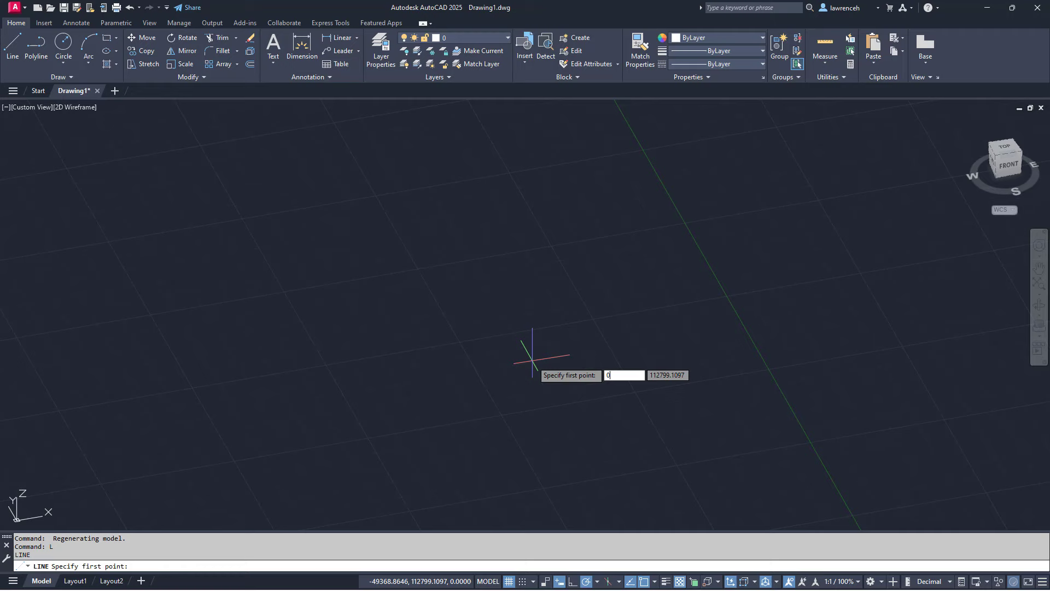
{"action": "type", "text": ",0"}
{"action": "key", "text": "Return"}
{"action": "scroll", "coordinate": [486, 342], "scroll_direction": "down", "scroll_amount": 6}
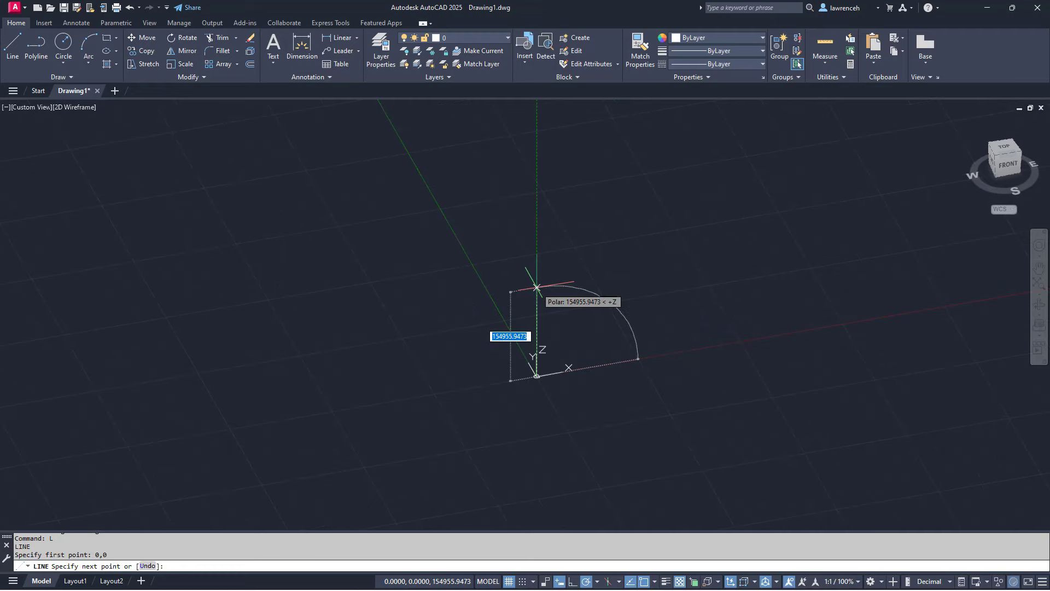
{"action": "type", "text": "8000"}
{"action": "key", "text": "Return"}
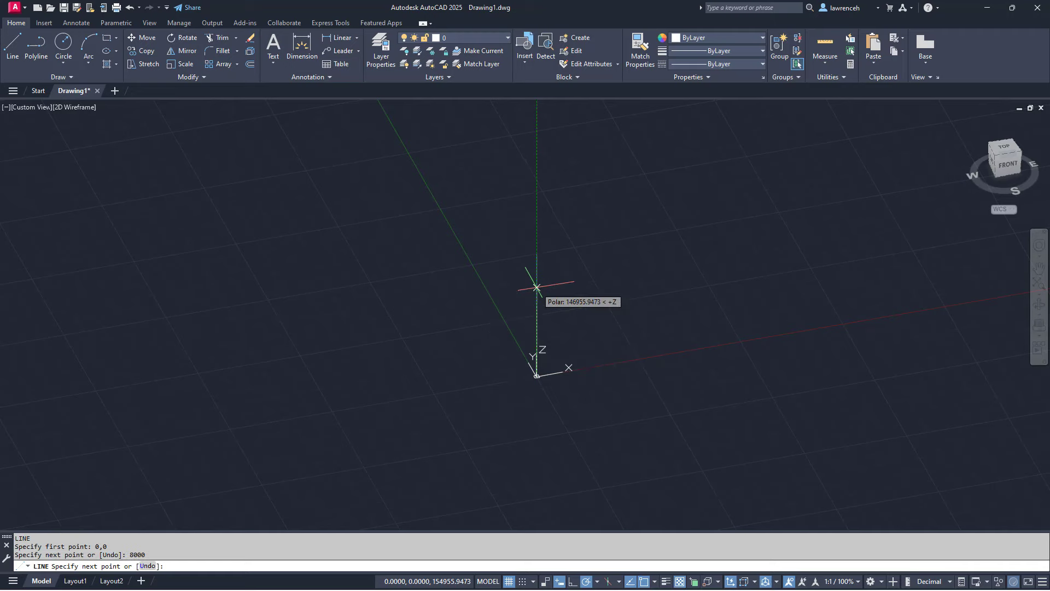
Continue the line 28000 along X, then straight down to ground level to complete the portal frame.
{"action": "scroll", "coordinate": [586, 361], "scroll_direction": "down", "scroll_amount": 5}
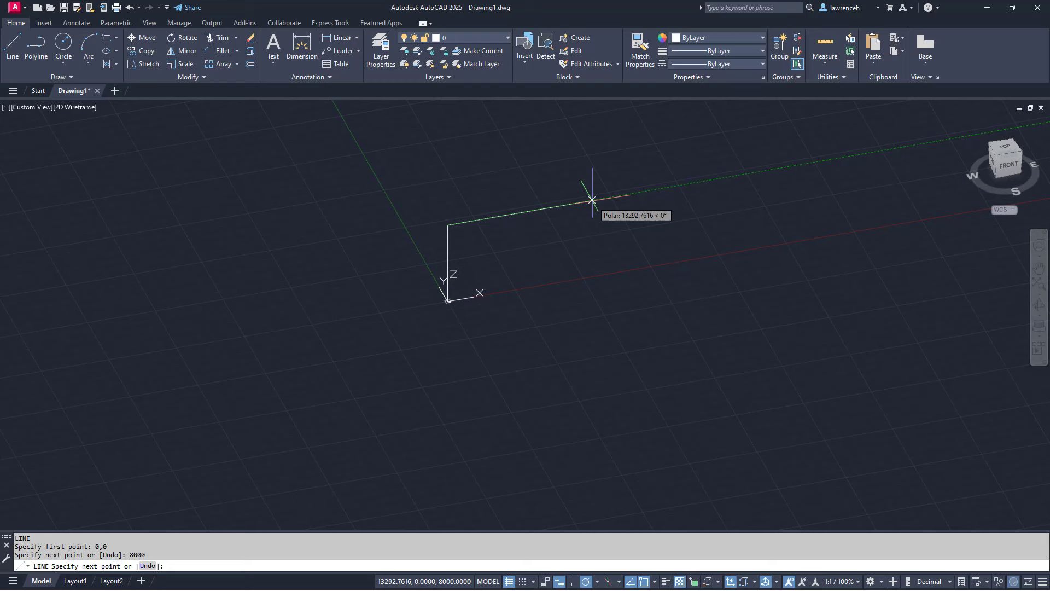
{"action": "type", "text": "28000"}
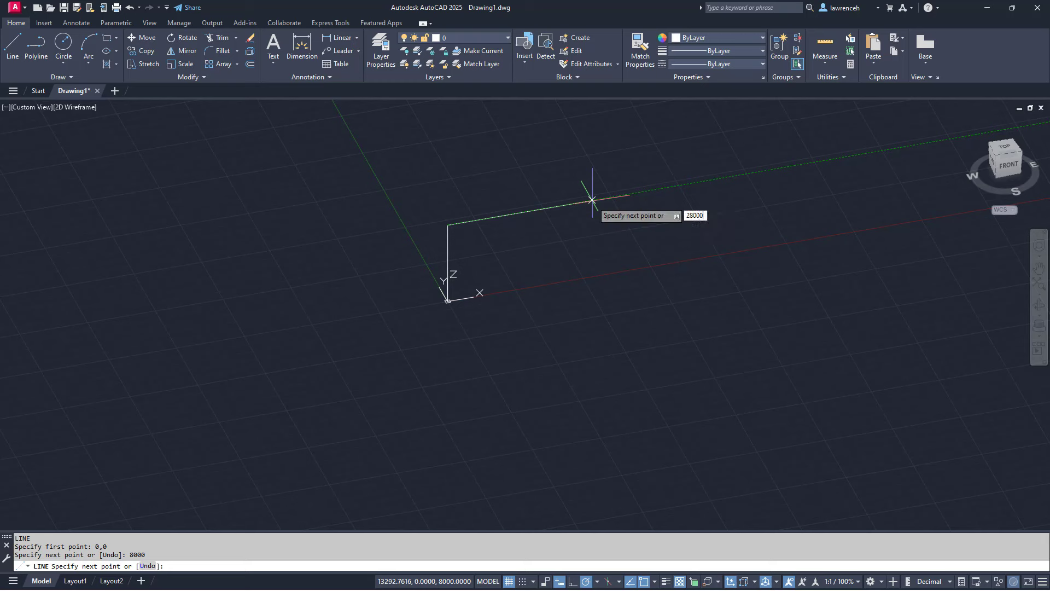
{"action": "key", "text": "Return"}
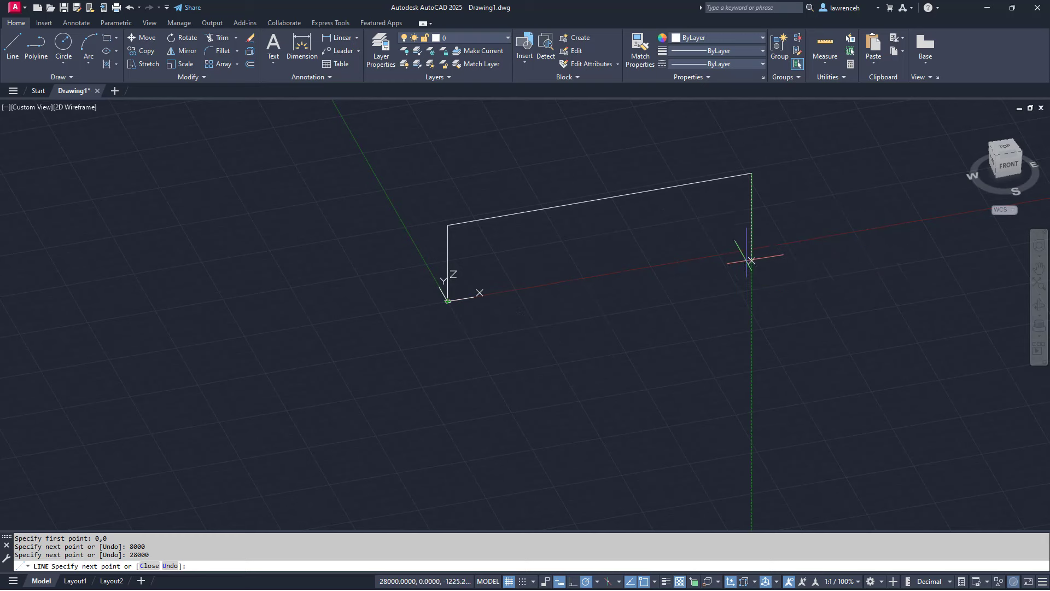
{"action": "key", "text": "Escape"}
{"action": "scroll", "coordinate": [681, 298], "scroll_direction": "down", "scroll_amount": 2}
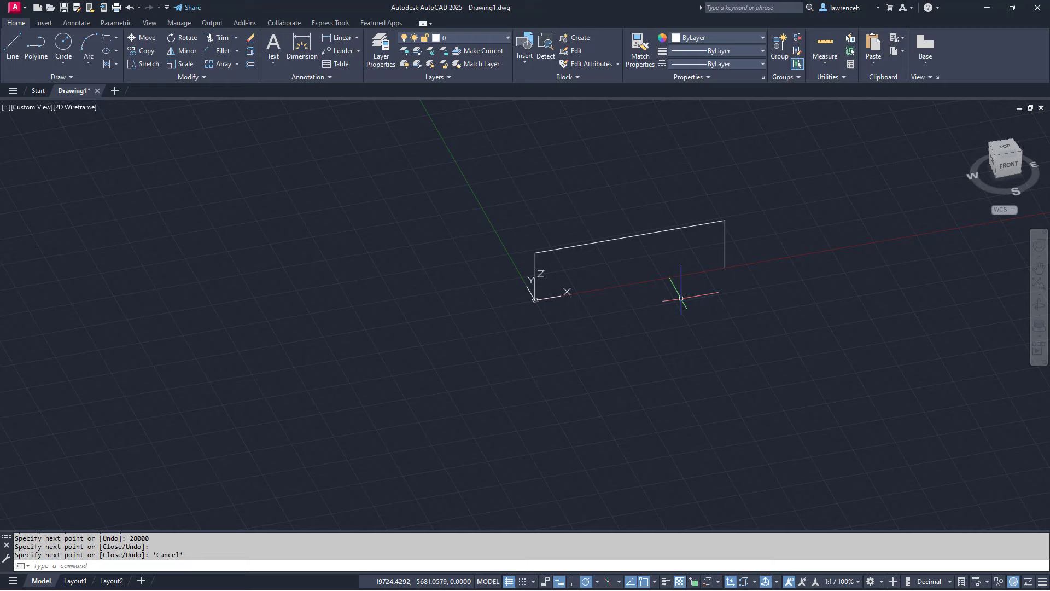
Copy the three-line portal frame 35000 along the Y axis.
{"action": "mouse_move", "coordinate": [727, 307]}
{"action": "middle_mouse_down", "text": "shift"}
{"action": "mouse_move", "coordinate": [853, 295]}
{"action": "mouse_move", "coordinate": [769, 372]}
{"action": "middle_mouse_up", "text": "shift"}
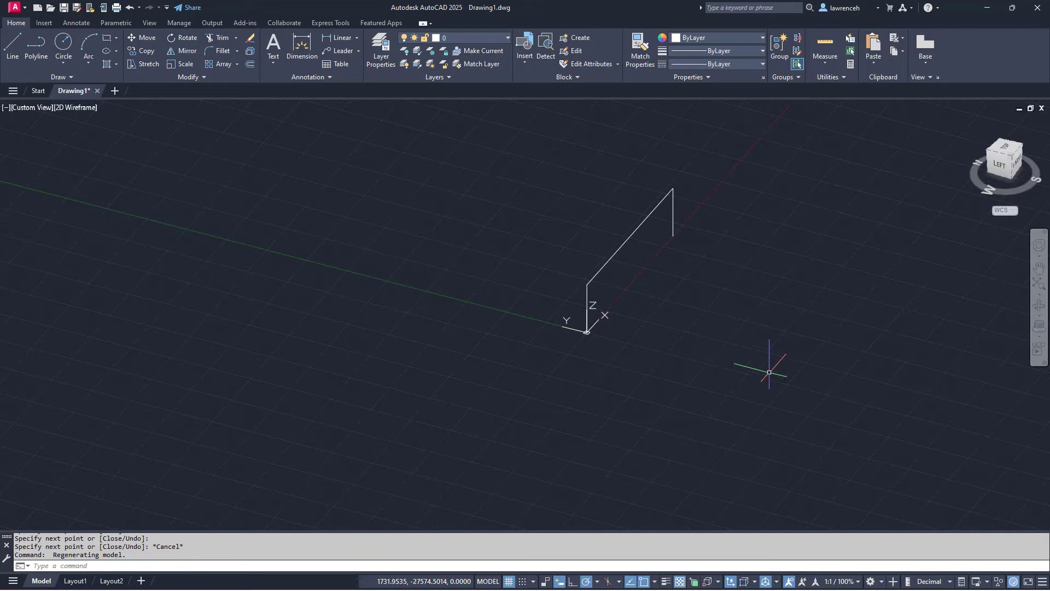
{"action": "key", "text": "Escape"}
{"action": "key", "text": "Escape"}
{"action": "type", "text": "c"}
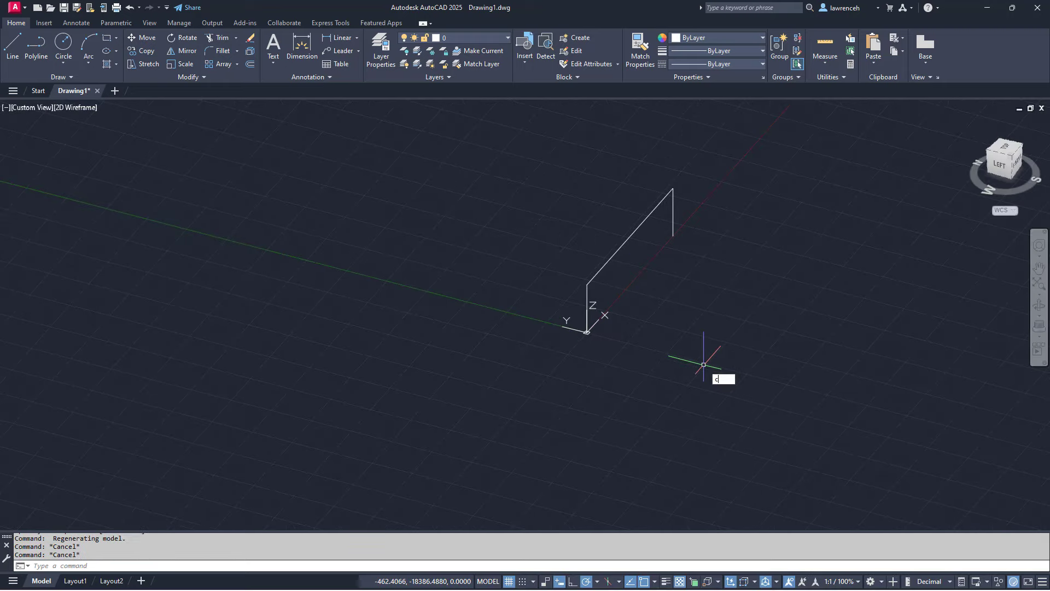
{"action": "type", "text": "o"}
{"action": "key", "text": "Return"}
{"action": "left_click", "coordinate": [725, 368]}
{"action": "left_click", "coordinate": [469, 137]}
{"action": "key", "text": "Return"}
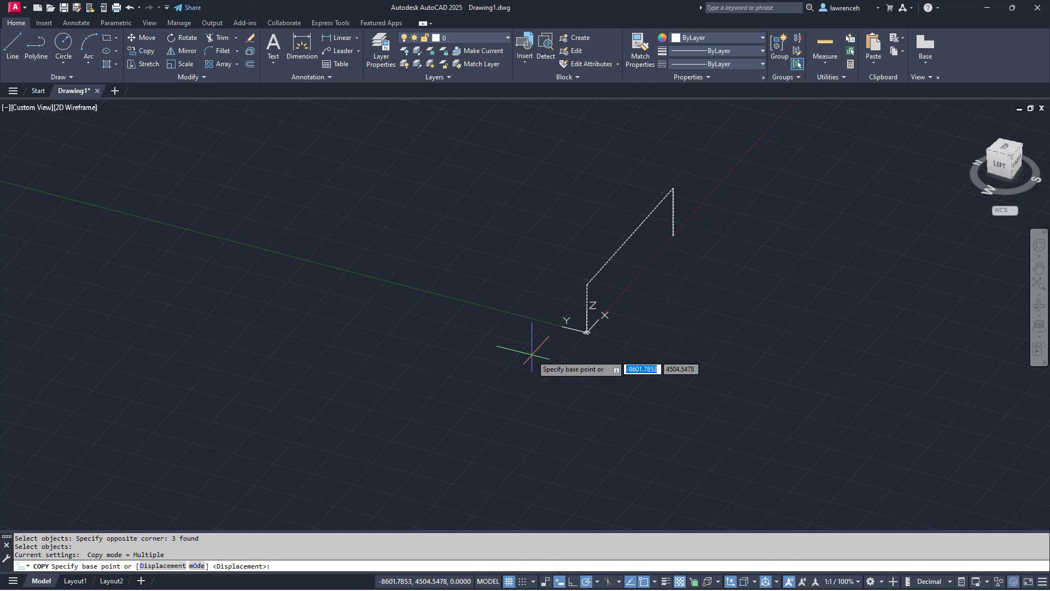
{"action": "left_click", "coordinate": [532, 354]}
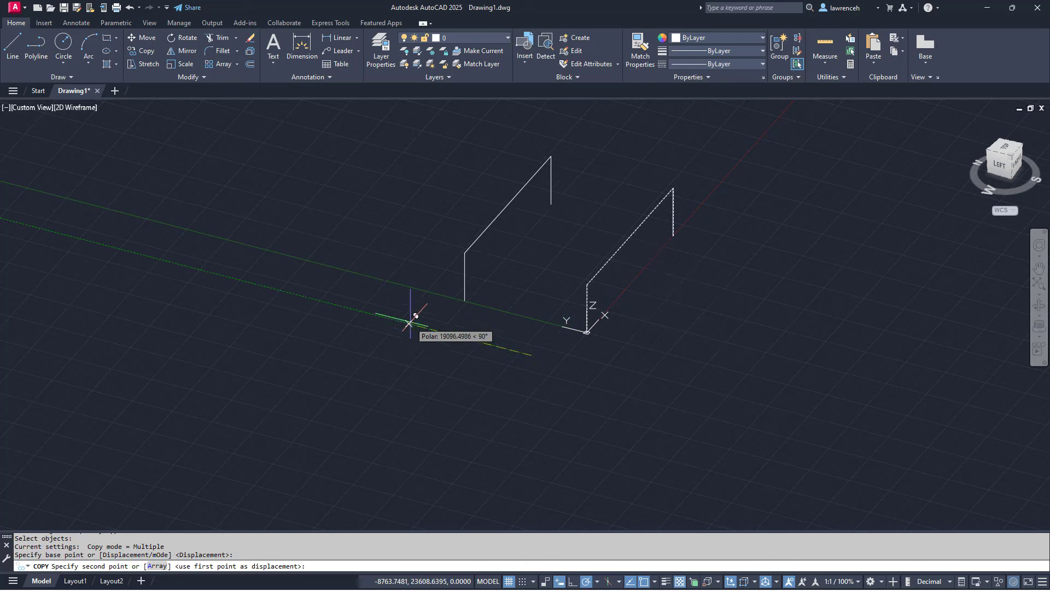
{"action": "type", "text": "350"}
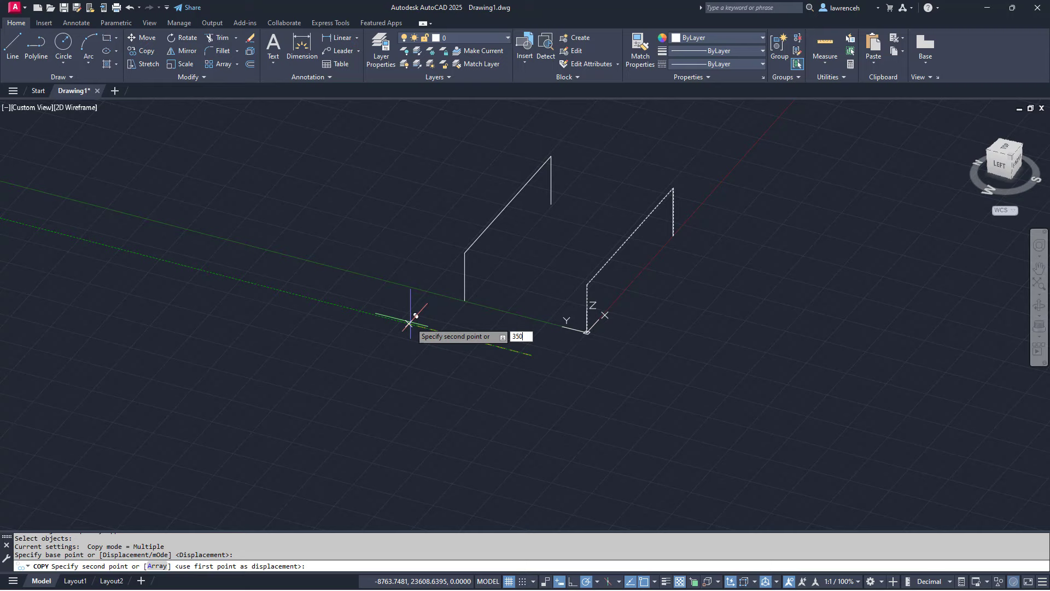
{"action": "type", "text": "00"}
{"action": "key", "text": "Return"}
{"action": "key", "text": "Escape"}
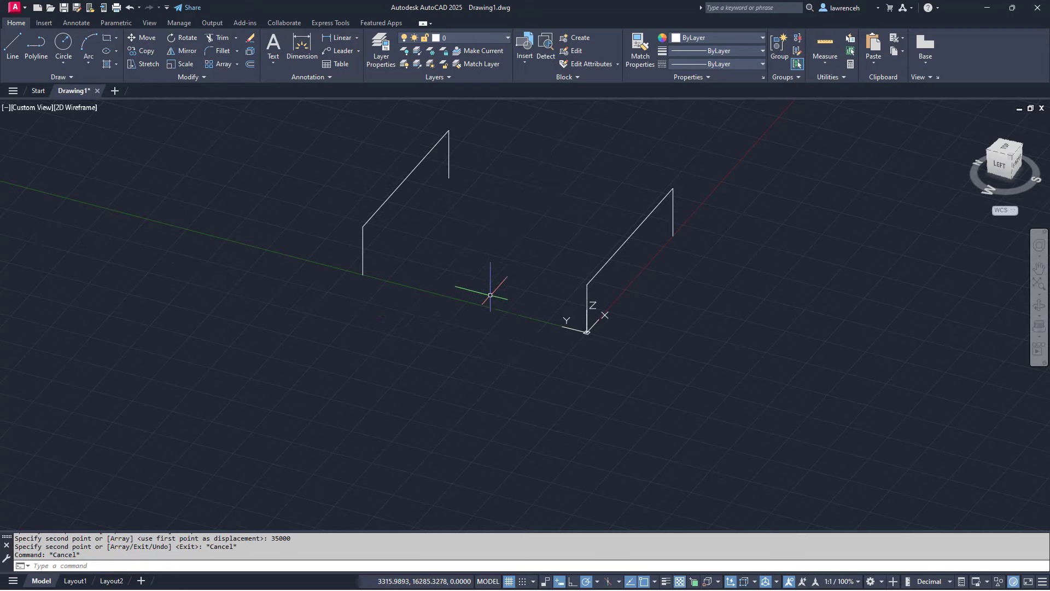
Connect the matching top corners of the two frames with lines along both long sides.
{"action": "middle_click_drag", "start_coordinate": [517, 282], "coordinate": [508, 283], "text": "shift"}
{"action": "type", "text": "l"}
{"action": "key", "text": "Return"}
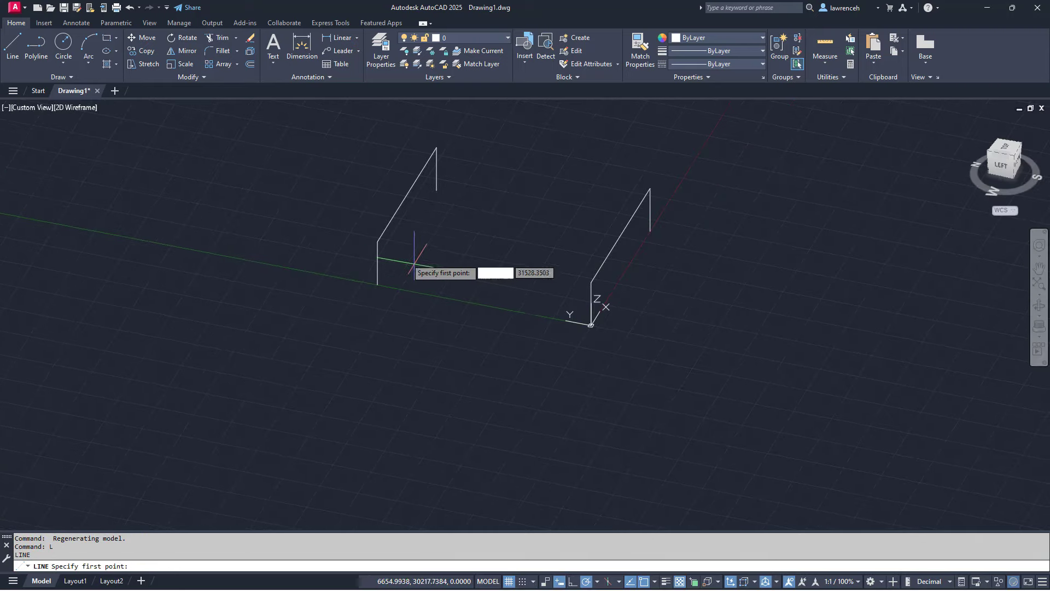
{"action": "left_click", "coordinate": [379, 241]}
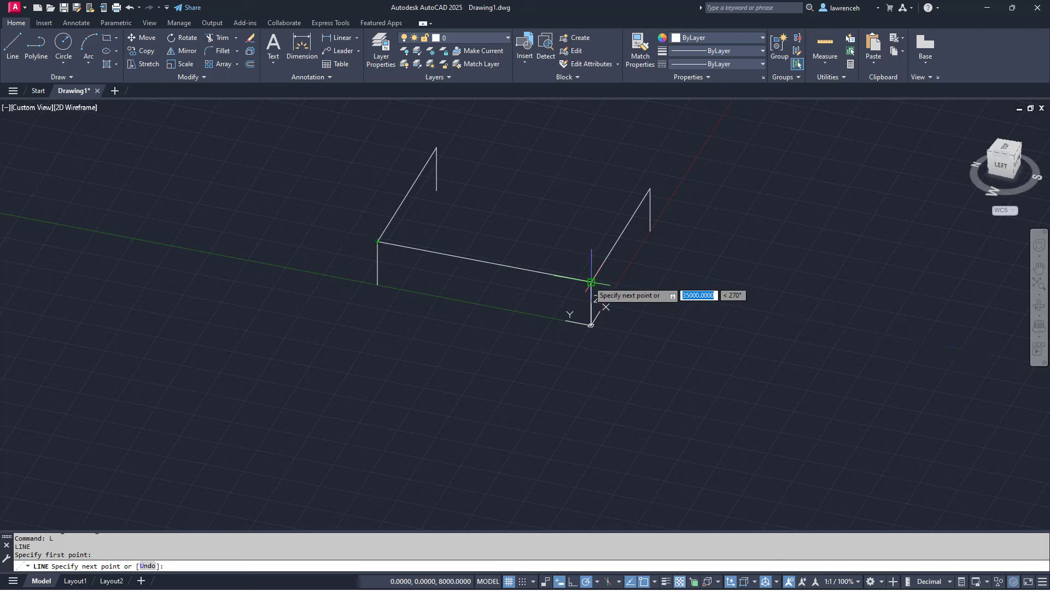
{"action": "key", "text": "Escape"}
{"action": "key", "text": "Return"}
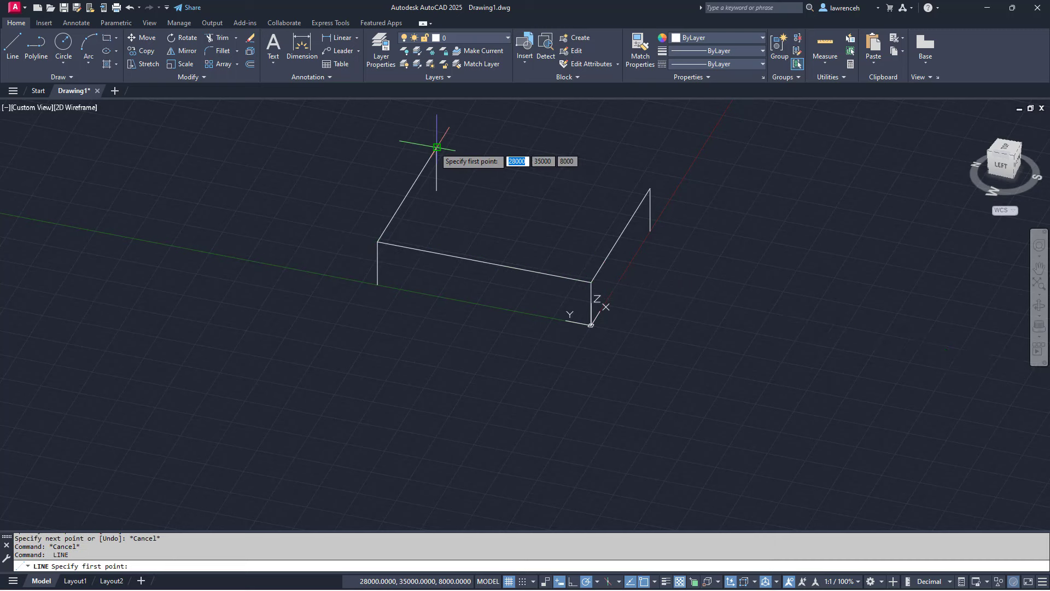
{"action": "left_click", "coordinate": [436, 147]}
{"action": "key", "text": "Escape"}
{"action": "key", "text": "Escape"}
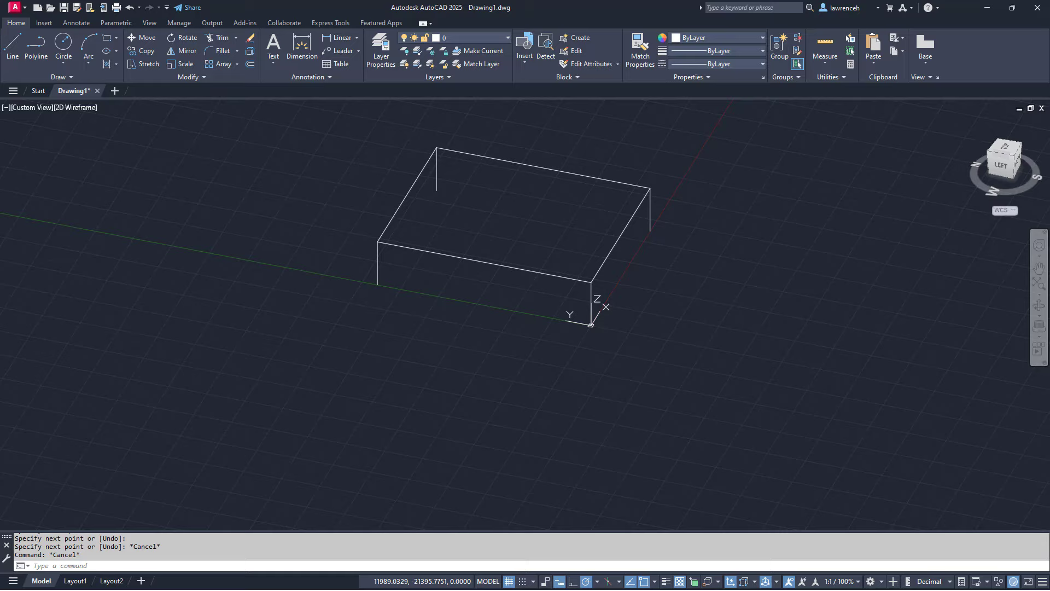
Rotate the UCS 90 degrees about its X axis so the drawing plane matches the front frame.
{"action": "middle_click_drag", "start_coordinate": [599, 337], "coordinate": [391, 317], "text": "shift"}
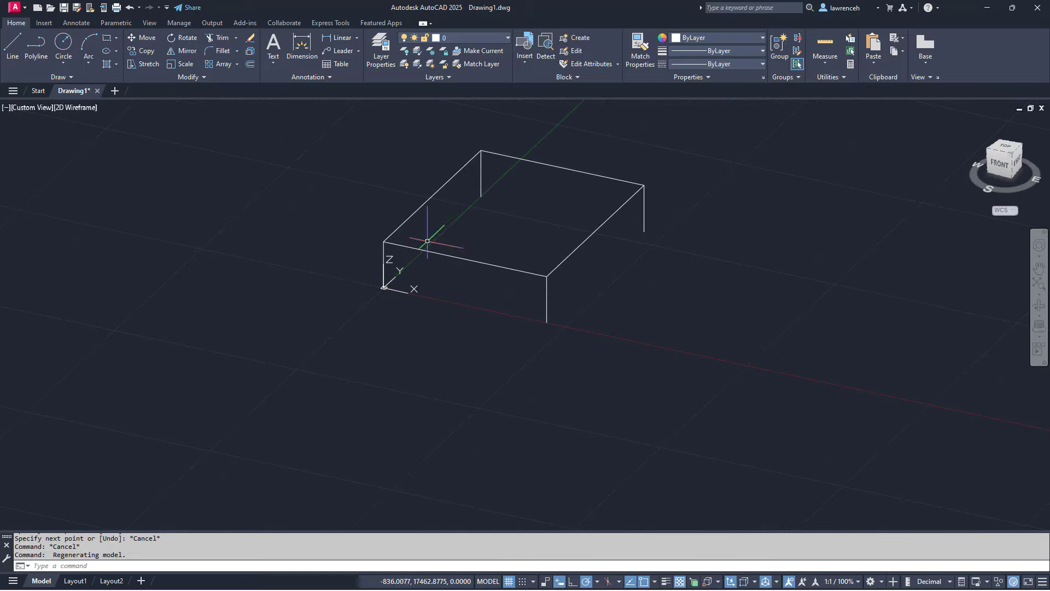
{"action": "scroll", "coordinate": [438, 312], "scroll_direction": "up", "scroll_amount": 6}
{"action": "scroll", "coordinate": [429, 350], "scroll_direction": "down", "scroll_amount": 4}
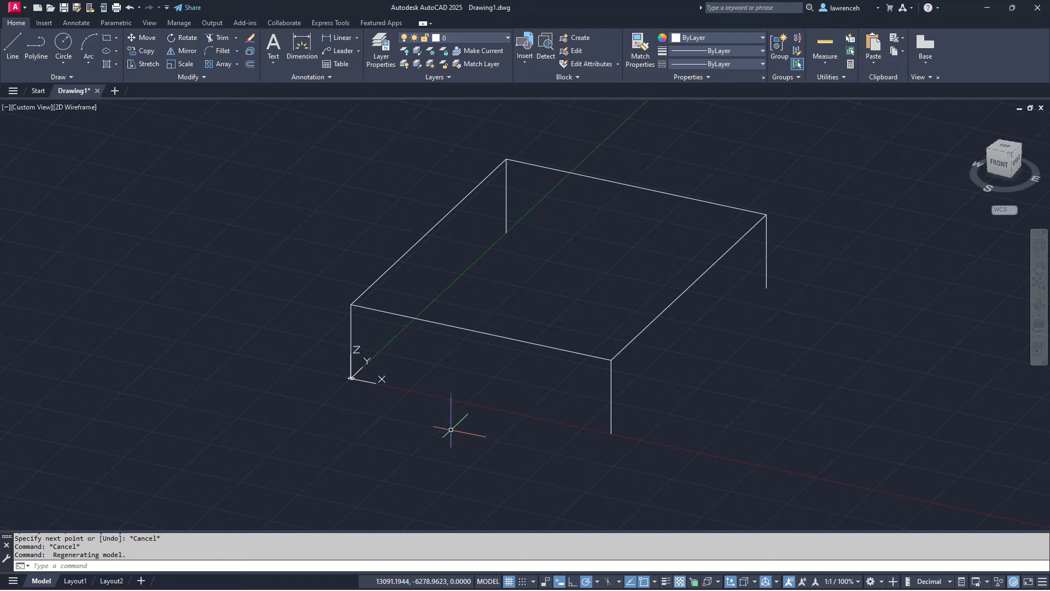
{"action": "key", "text": "Return"}
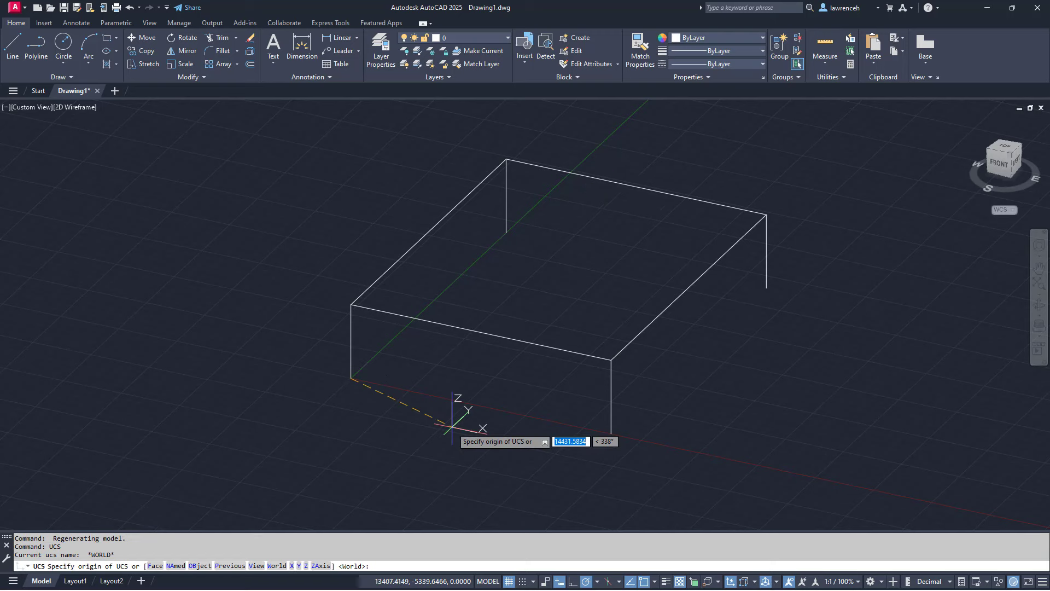
{"action": "type", "text": "x"}
{"action": "key", "text": "Return"}
{"action": "key", "text": "Return"}
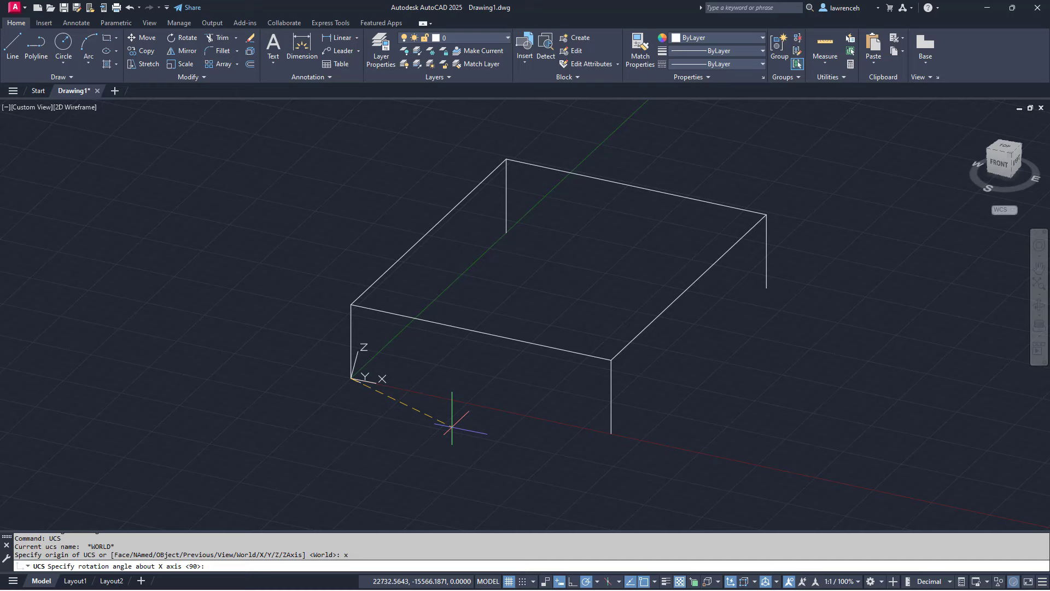
Draw a 2000 line straight down from the midpoint of the front frame's top edge.
{"action": "scroll", "coordinate": [452, 392], "scroll_direction": "up", "scroll_amount": 3}
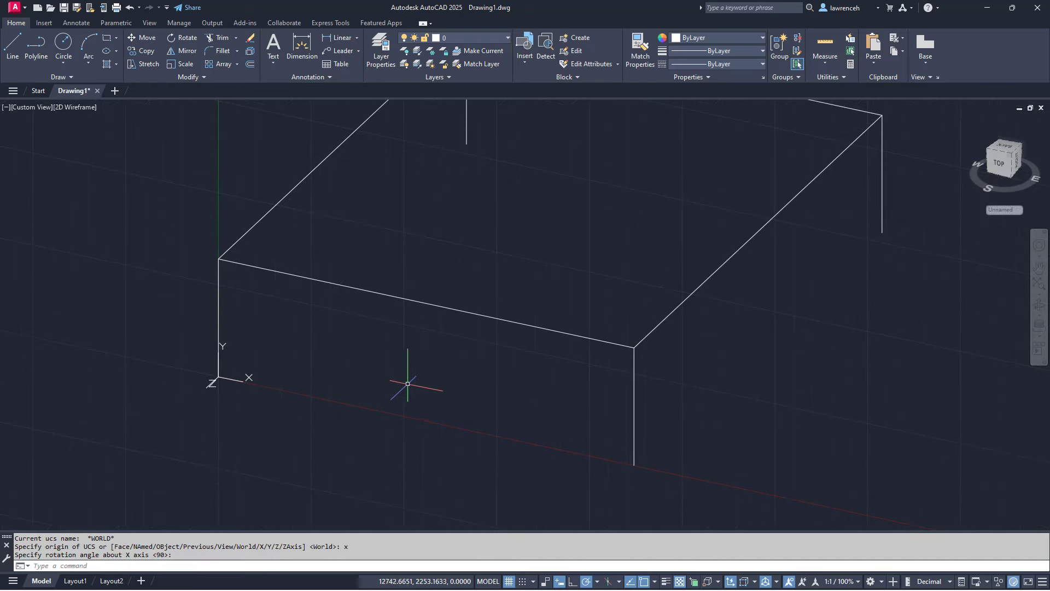
{"action": "type", "text": "l"}
{"action": "key", "text": "Return"}
{"action": "type", "text": "m"}
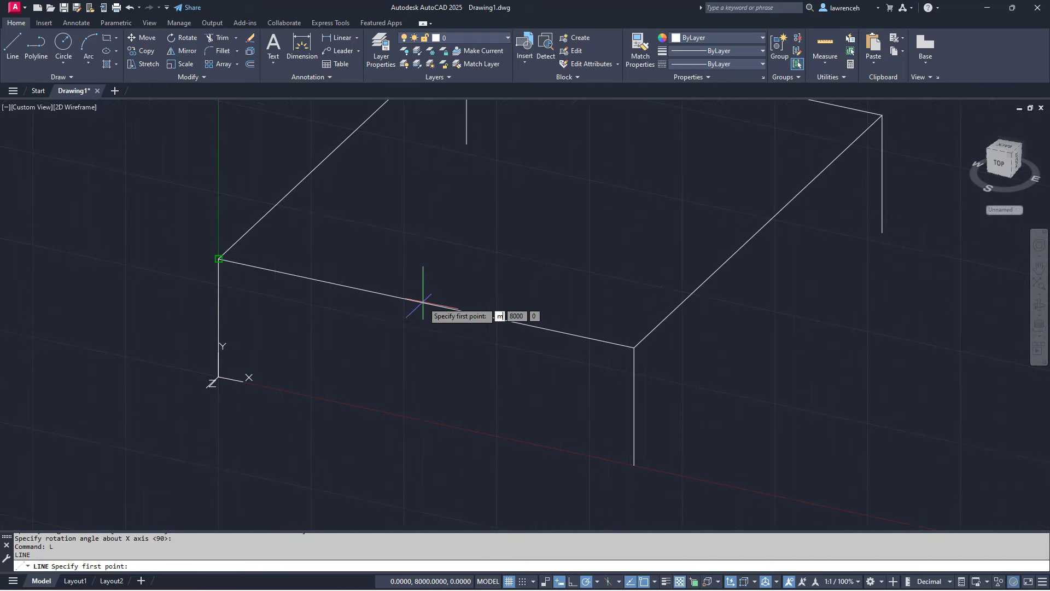
{"action": "type", "text": "id"}
{"action": "key", "text": "Return"}
{"action": "left_click", "coordinate": [425, 303]}
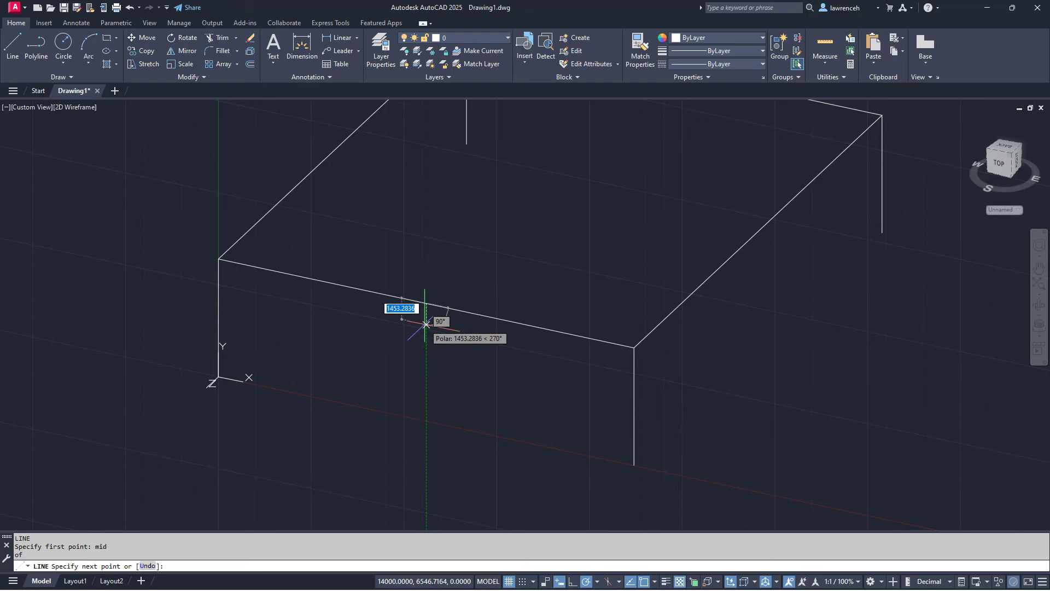
{"action": "type", "text": "200"}
{"action": "type", "text": "0"}
{"action": "key", "text": "Return"}
{"action": "key", "text": "Escape"}
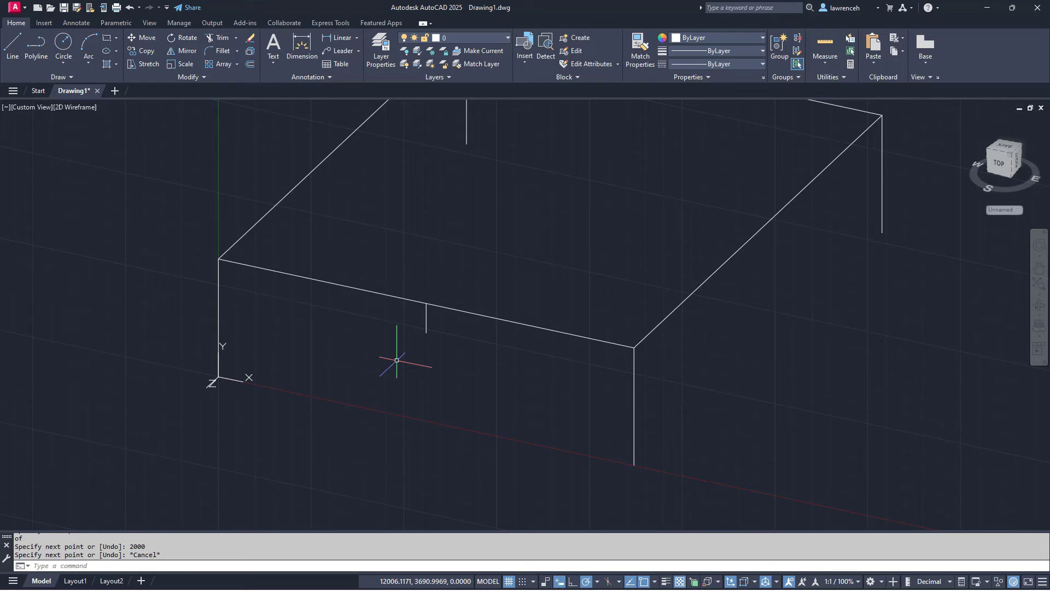
Draw a 2000 line straight up from the point midway between the front top edge's midpoint and its corner above the origin.
{"action": "type", "text": "l"}
{"action": "key", "text": "Return"}
{"action": "type", "text": "mt"}
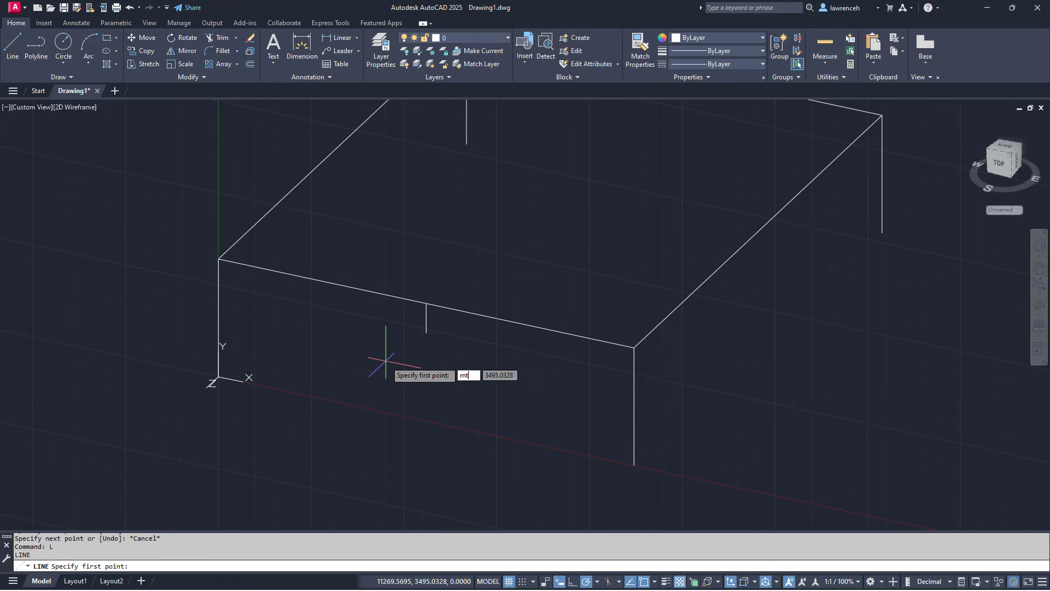
{"action": "type", "text": "p"}
{"action": "key", "text": "Return"}
{"action": "left_click", "coordinate": [426, 304]}
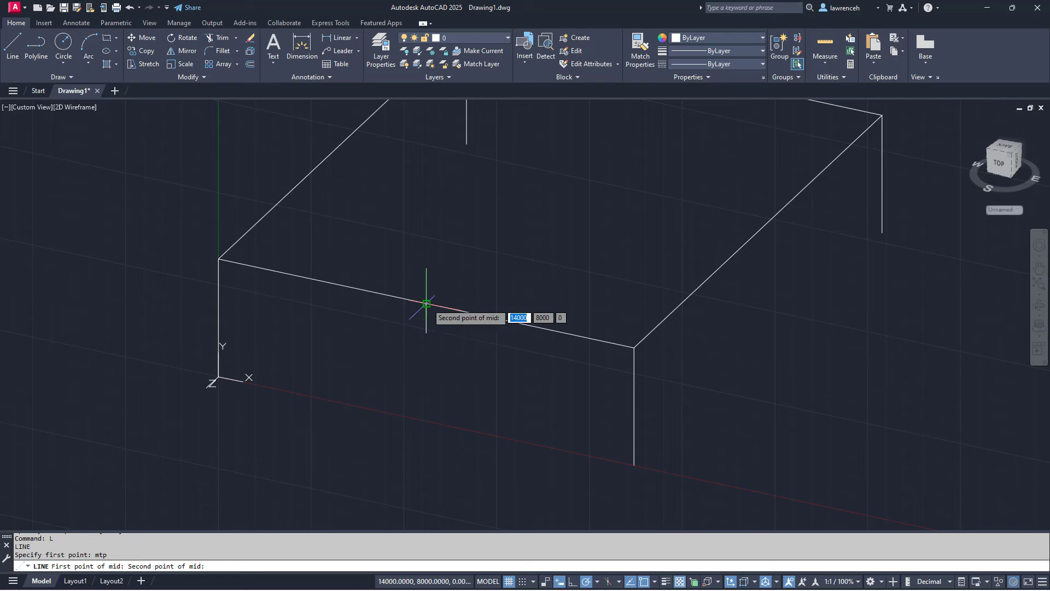
{"action": "left_click", "coordinate": [219, 259]}
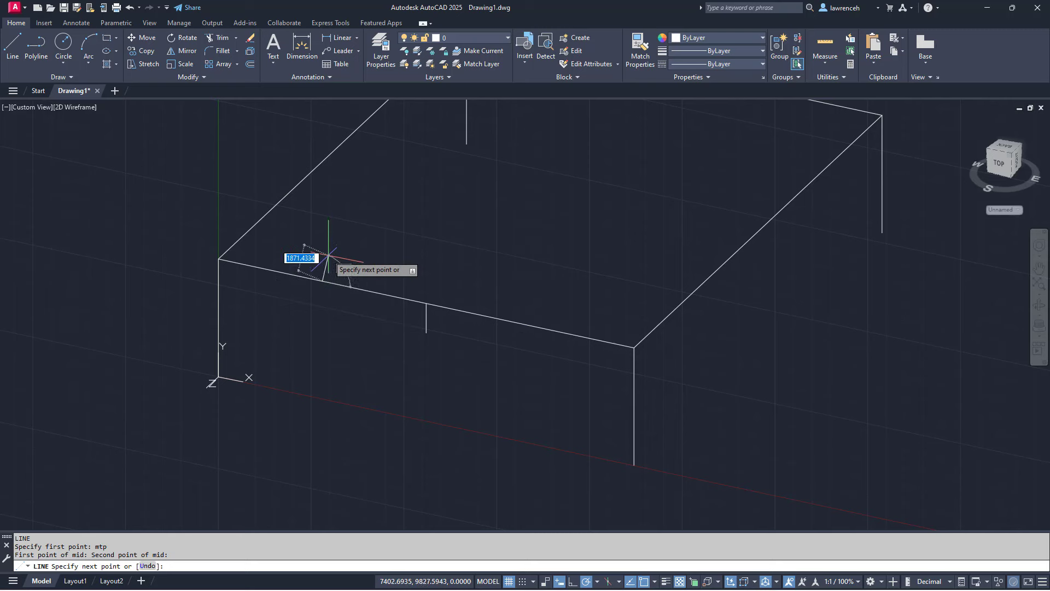
{"action": "type", "text": "200"}
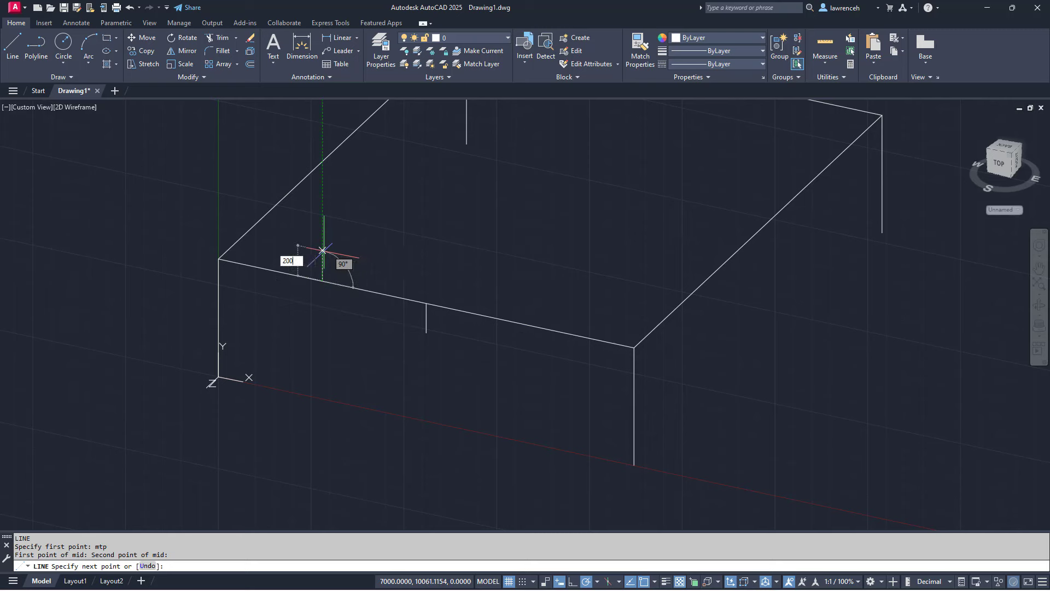
{"action": "type", "text": "0"}
{"action": "key", "text": "Return"}
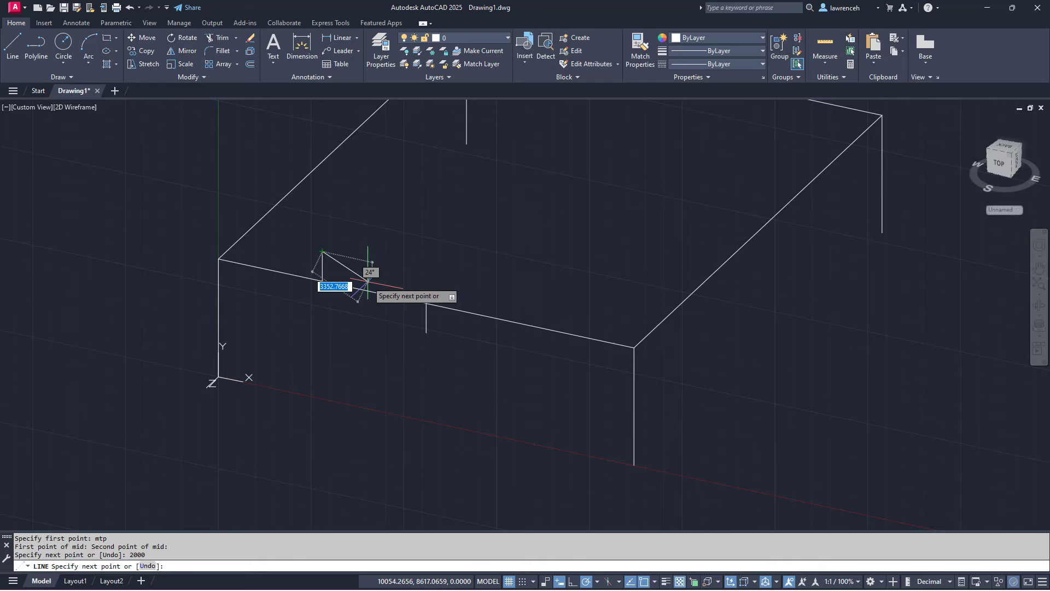
{"action": "key", "text": "Escape"}
{"action": "key", "text": "Escape"}
Copy the upward 2000 line 14000 along the front top edge, using the edge's corner and midpoint as reference points.
{"action": "type", "text": "c"}
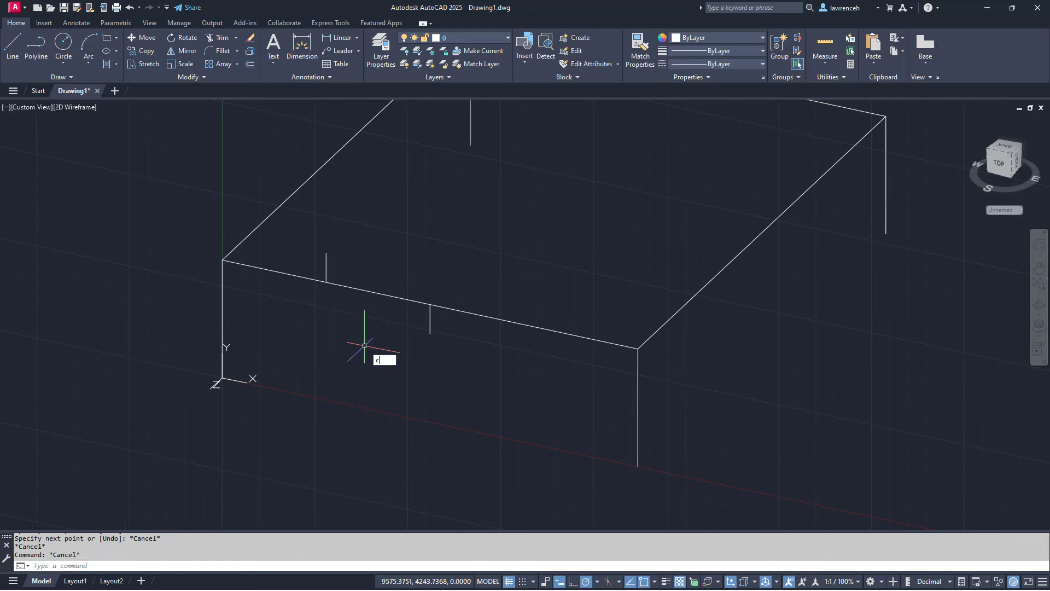
{"action": "type", "text": "o"}
{"action": "key", "text": "Return"}
{"action": "left_click", "coordinate": [353, 273]}
{"action": "left_click", "coordinate": [322, 250]}
{"action": "key", "text": "Return"}
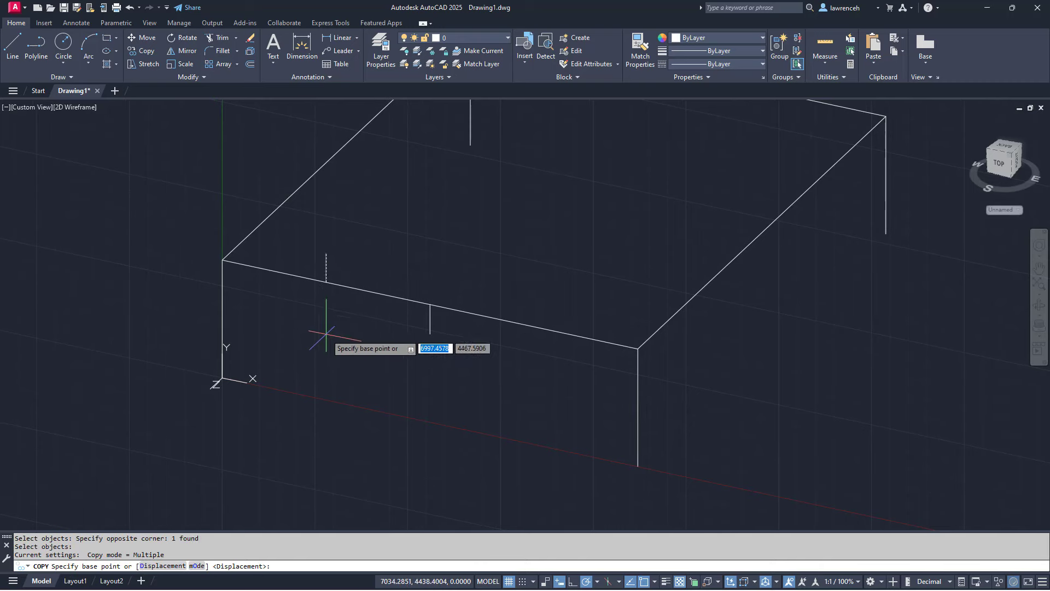
{"action": "left_click", "coordinate": [223, 260]}
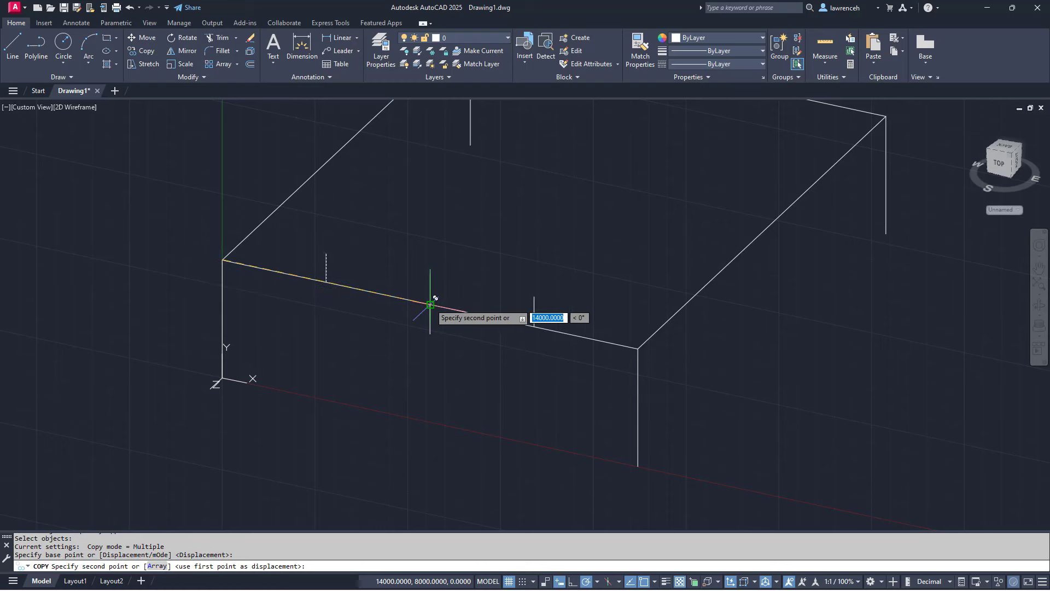
{"action": "left_click", "coordinate": [430, 304]}
{"action": "key", "text": "Escape"}
{"action": "key", "text": "Escape"}
Draw a spline between the front top corners through the free ends of the three guide lines to form a wave.
{"action": "middle_click_drag", "start_coordinate": [357, 370], "coordinate": [366, 373]}
{"action": "type", "text": "s"}
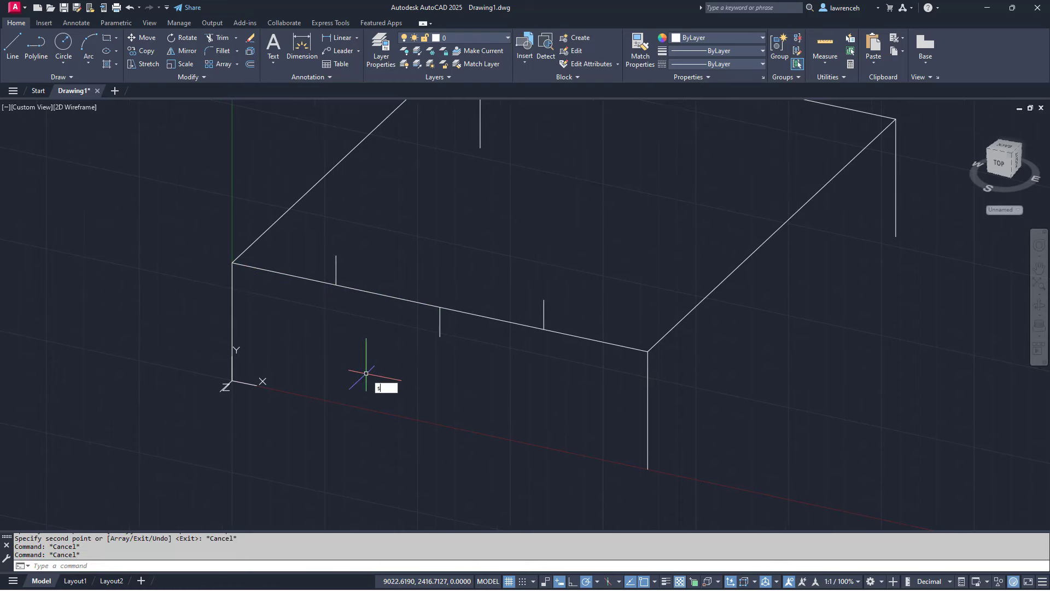
{"action": "type", "text": "pl"}
{"action": "key", "text": "Return"}
{"action": "left_click", "coordinate": [234, 262]}
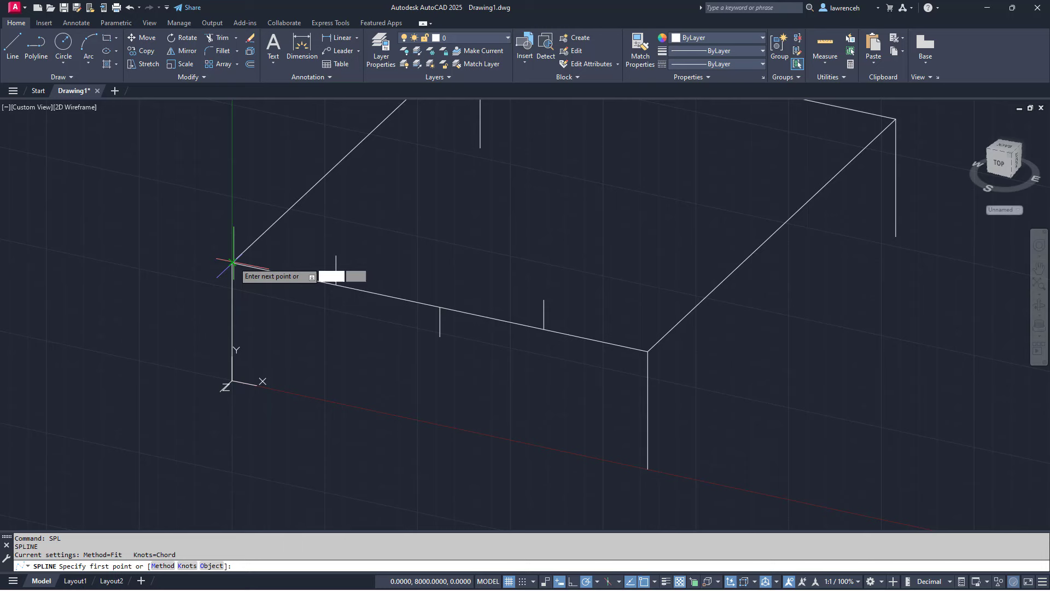
{"action": "left_click", "coordinate": [336, 256]}
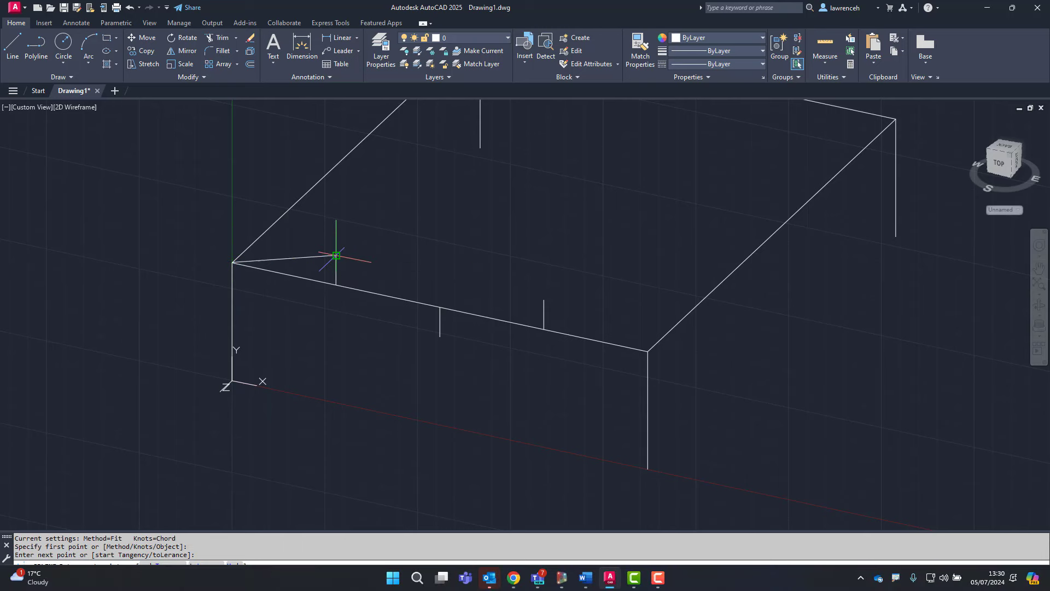
{"action": "left_click", "coordinate": [440, 336]}
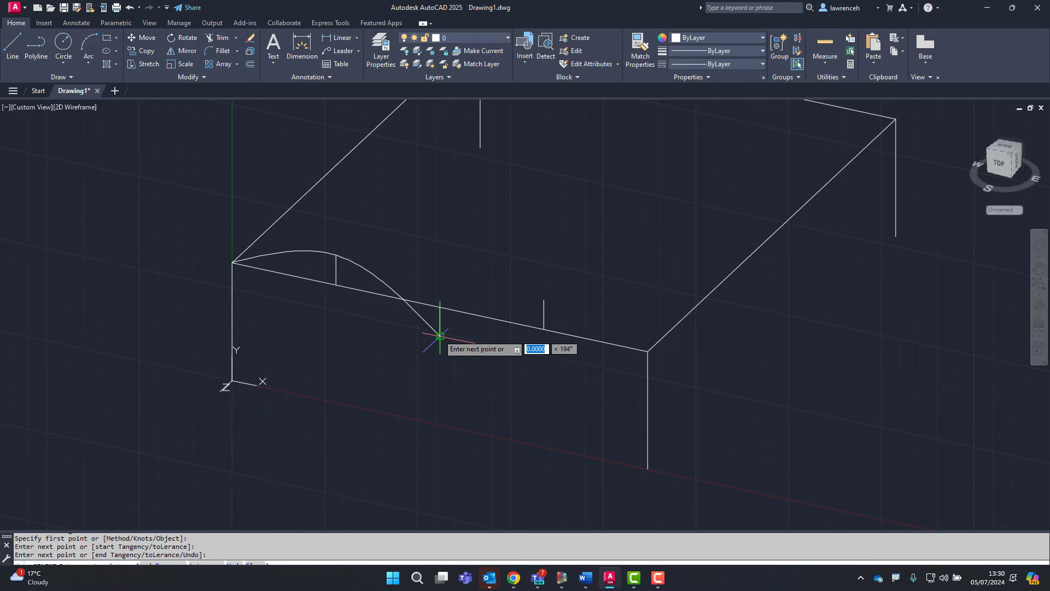
{"action": "left_click", "coordinate": [544, 300]}
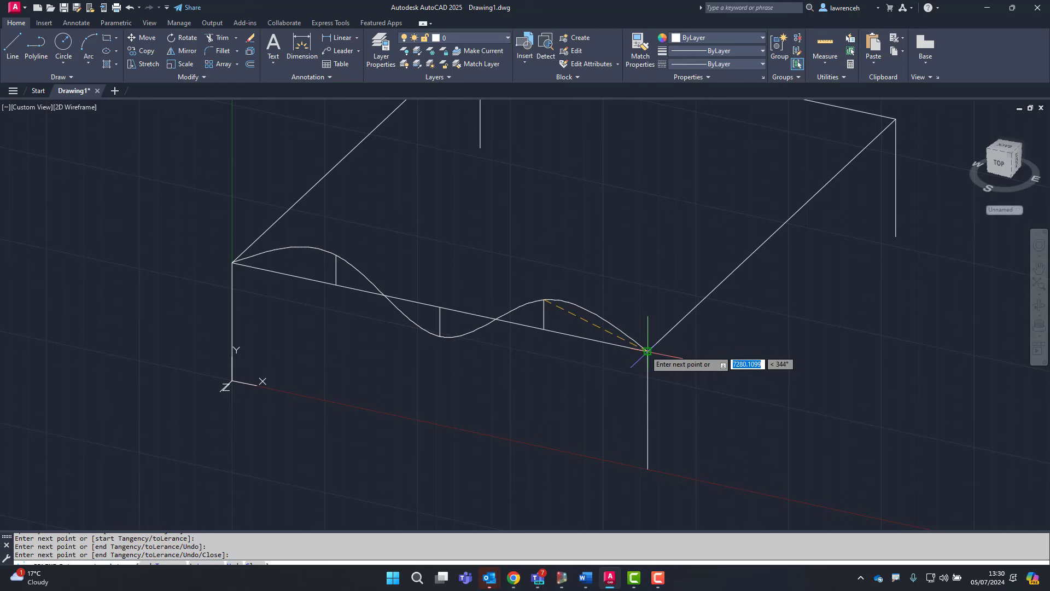
{"action": "left_click", "coordinate": [647, 351]}
{"action": "scroll", "coordinate": [627, 300], "scroll_direction": "down", "scroll_amount": 2}
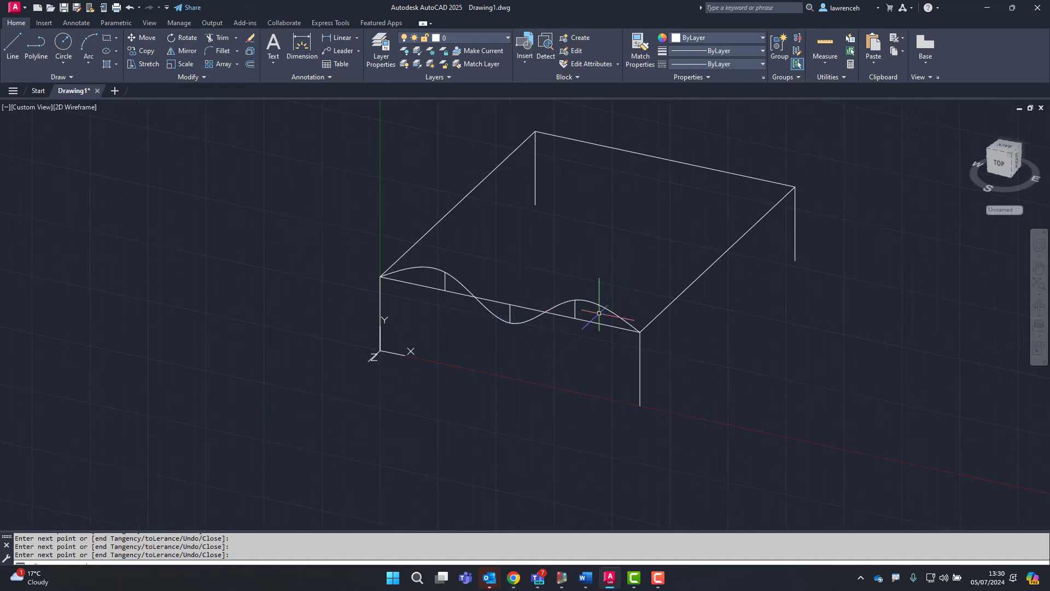
{"action": "key", "text": "Return"}
Delete the three short guide lines and the straight top edge of the front frame.
{"action": "left_click", "coordinate": [429, 250]}
{"action": "left_click", "coordinate": [594, 363]}
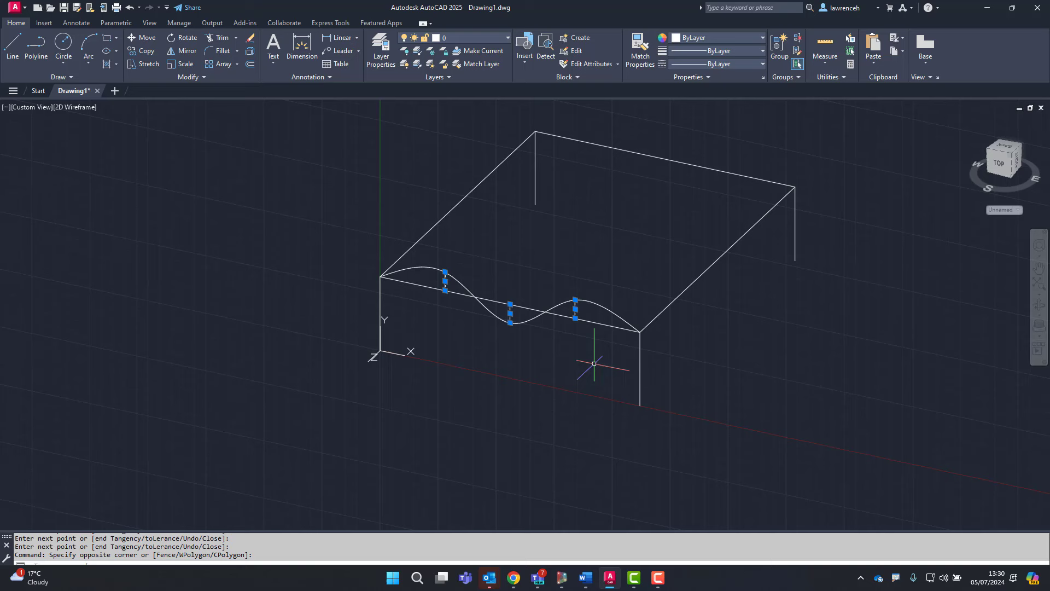
{"action": "key", "text": "Delete"}
{"action": "left_click", "coordinate": [607, 326]}
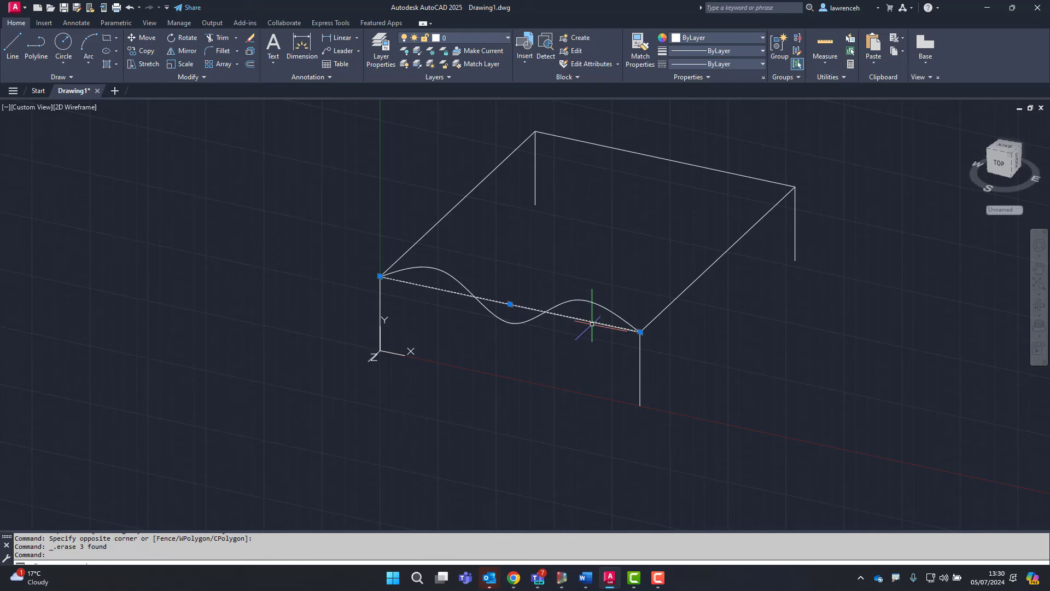
{"action": "key", "text": "Delete"}
Restore the previous UCS.
{"action": "middle_click_drag", "start_coordinate": [562, 354], "coordinate": [550, 399]}
{"action": "type", "text": "u"}
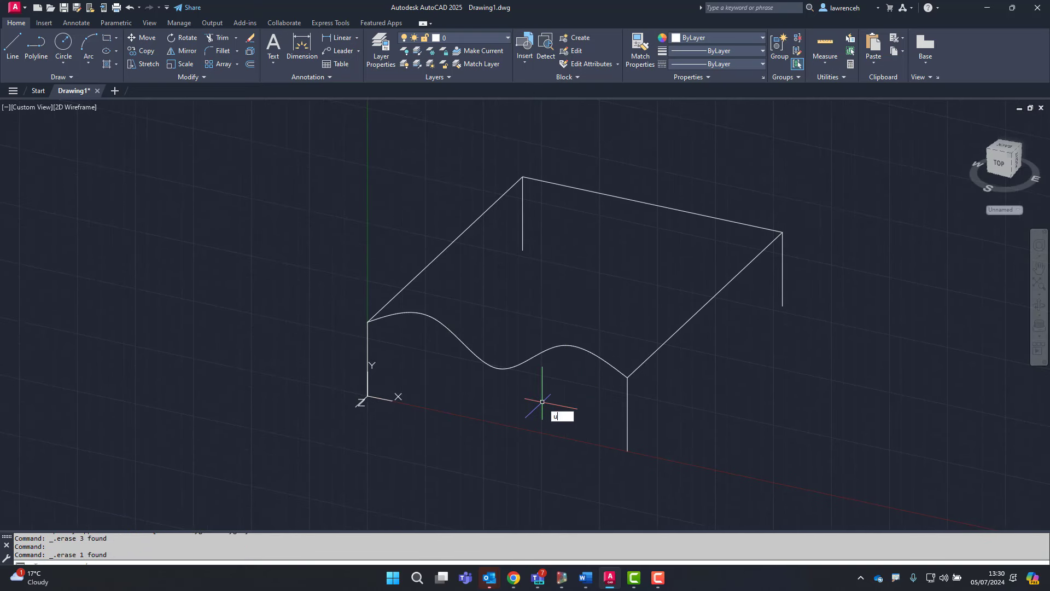
{"action": "type", "text": "cs"}
{"action": "key", "text": "Return"}
{"action": "type", "text": "p"}
{"action": "key", "text": "Return"}
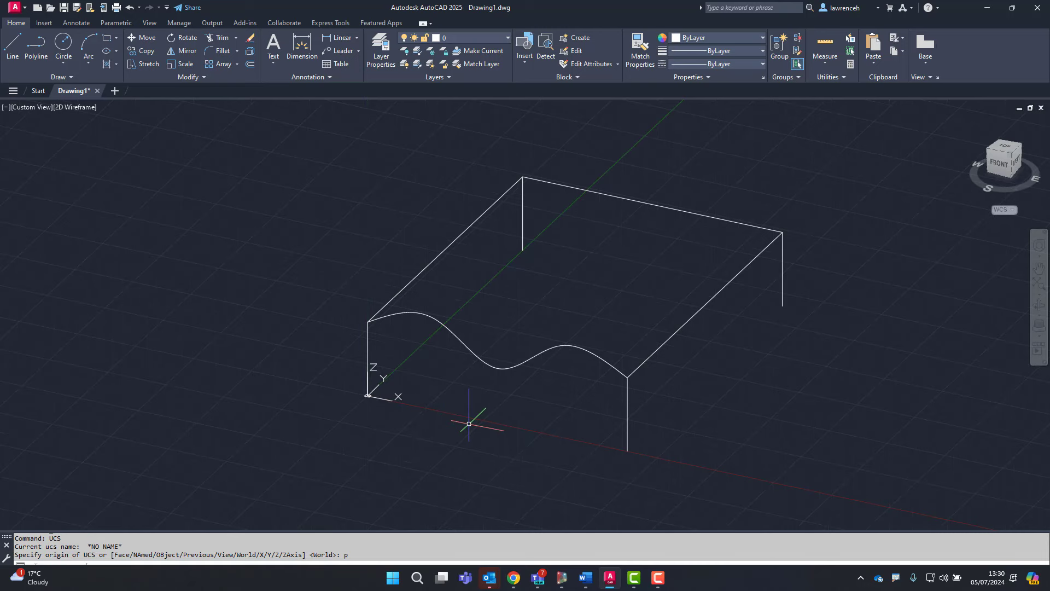
Copy the front wave spline to the rear frame, using the bases of the matching front and rear columns as reference points.
{"action": "type", "text": "cp"}
{"action": "key", "text": "Return"}
{"action": "left_click", "coordinate": [508, 395]}
{"action": "left_click", "coordinate": [485, 359]}
{"action": "key", "text": "Return"}
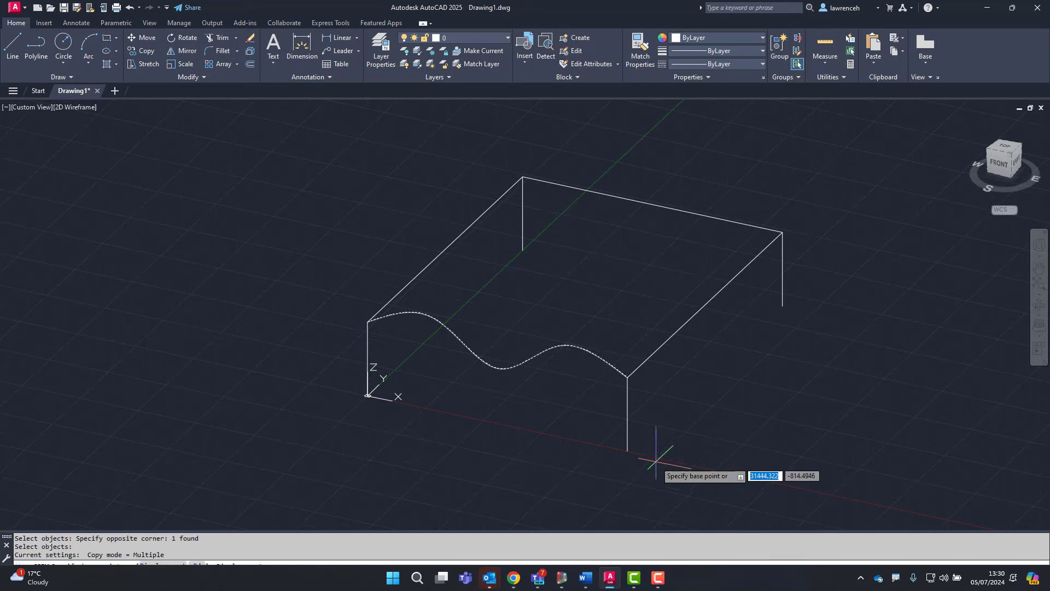
{"action": "left_click", "coordinate": [628, 451]}
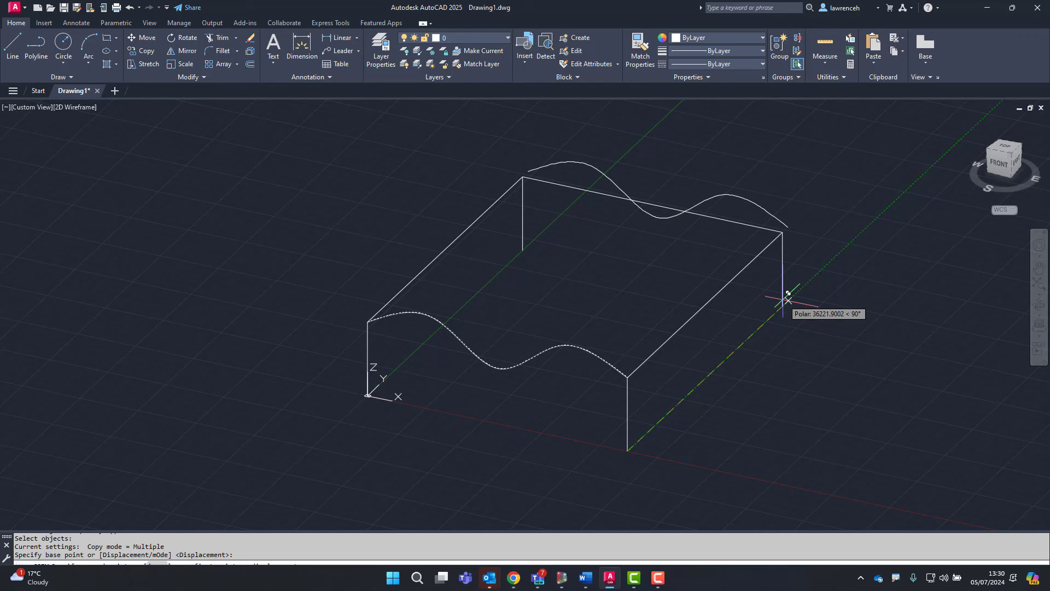
{"action": "key", "text": "Escape"}
{"action": "key", "text": "Escape"}
{"action": "key", "text": "Escape"}
Move the UCS origin to the base of the rear column directly behind the origin and rotate it 90 degrees about X.
{"action": "middle_click_drag", "start_coordinate": [668, 253], "coordinate": [611, 307]}
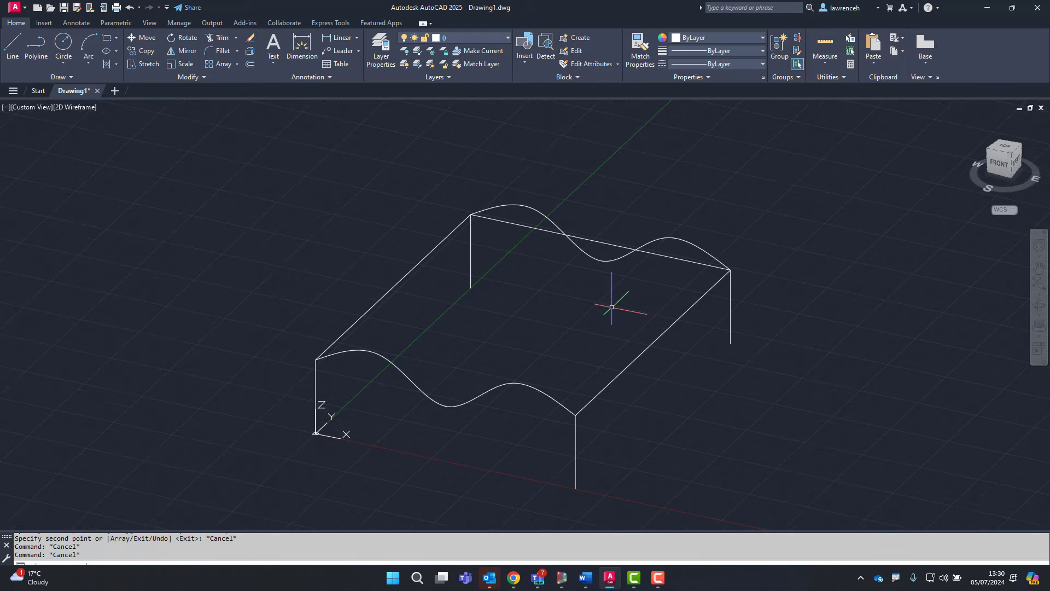
{"action": "type", "text": "ucs"}
{"action": "key", "text": "Return"}
{"action": "left_click", "coordinate": [471, 288]}
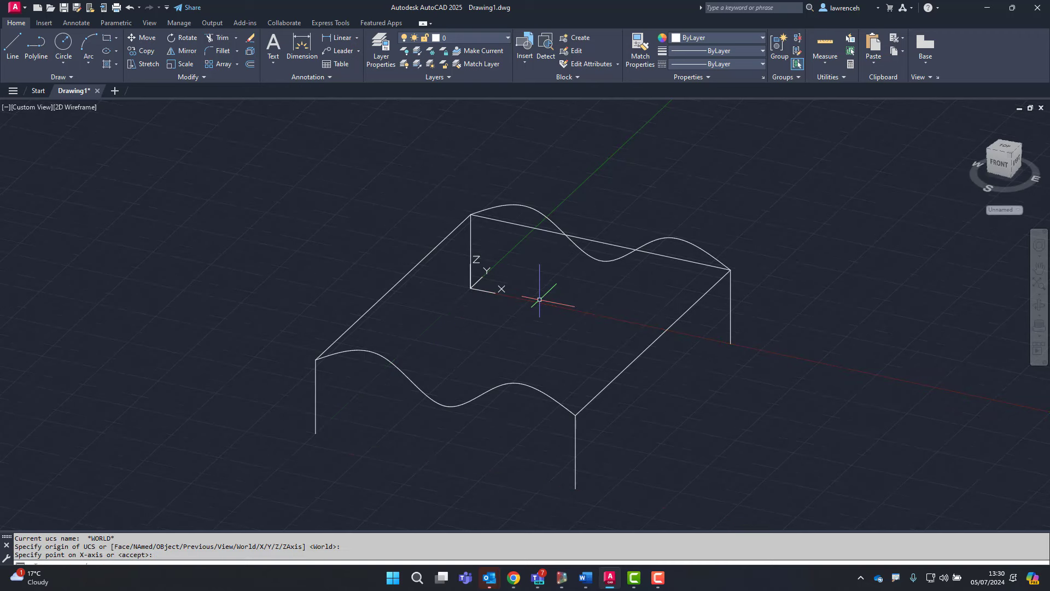
{"action": "key", "text": "Return"}
{"action": "type", "text": "x"}
{"action": "key", "text": "Return"}
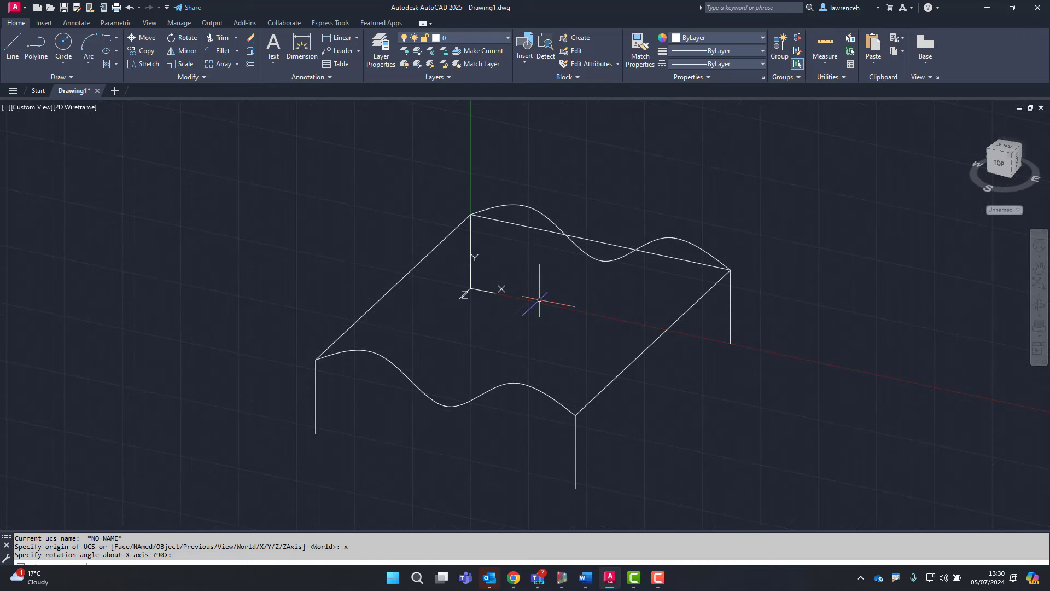
{"action": "type", "text": "mmi"}
{"action": "key", "text": "Return"}
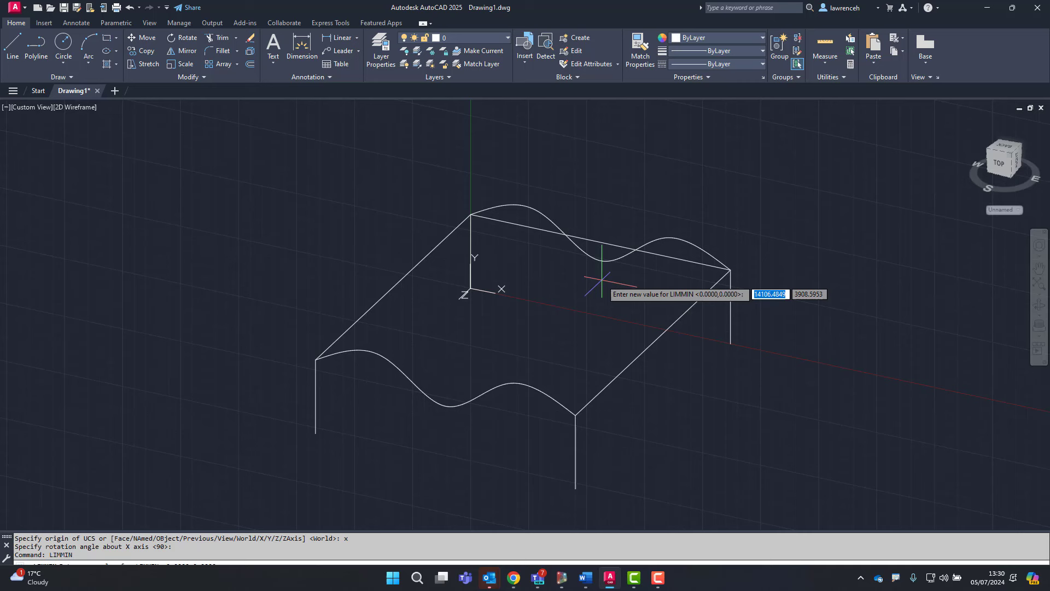
{"action": "key", "text": "Escape"}
{"action": "key", "text": "Escape"}
Mirror the rear spline about the rear frame's straight top edge, erasing the source spline.
{"action": "type", "text": "mi"}
{"action": "key", "text": "Return"}
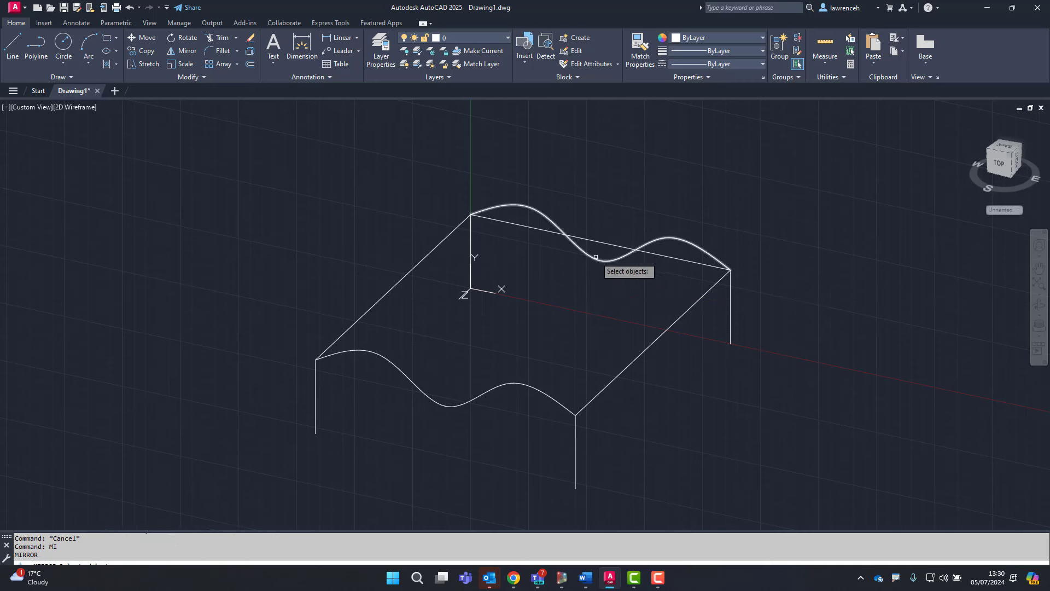
{"action": "left_click", "coordinate": [603, 259]}
{"action": "key", "text": "Return"}
{"action": "left_click", "coordinate": [470, 214]}
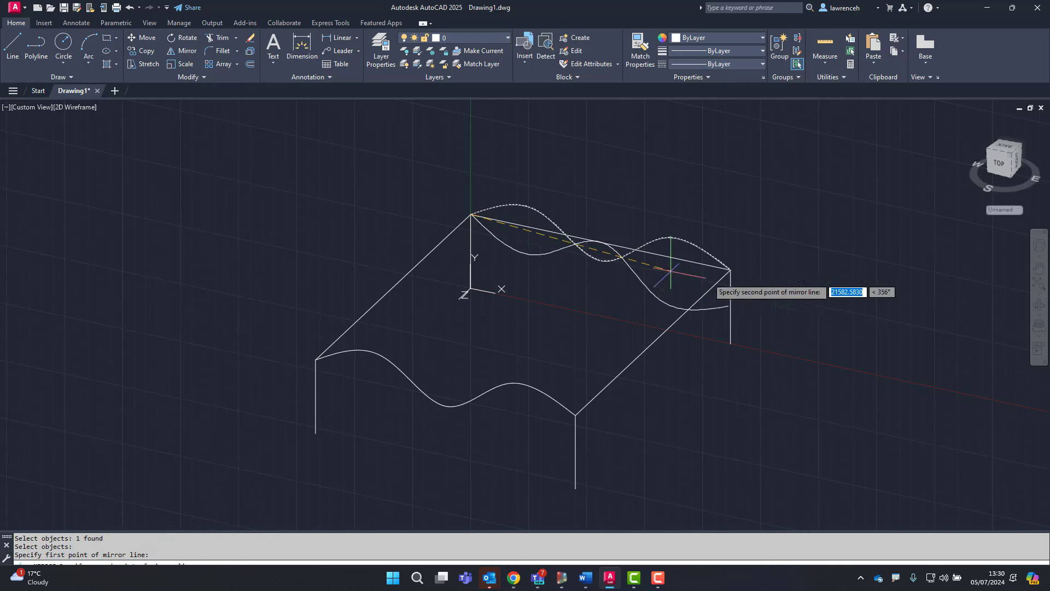
{"action": "left_click", "coordinate": [730, 270]}
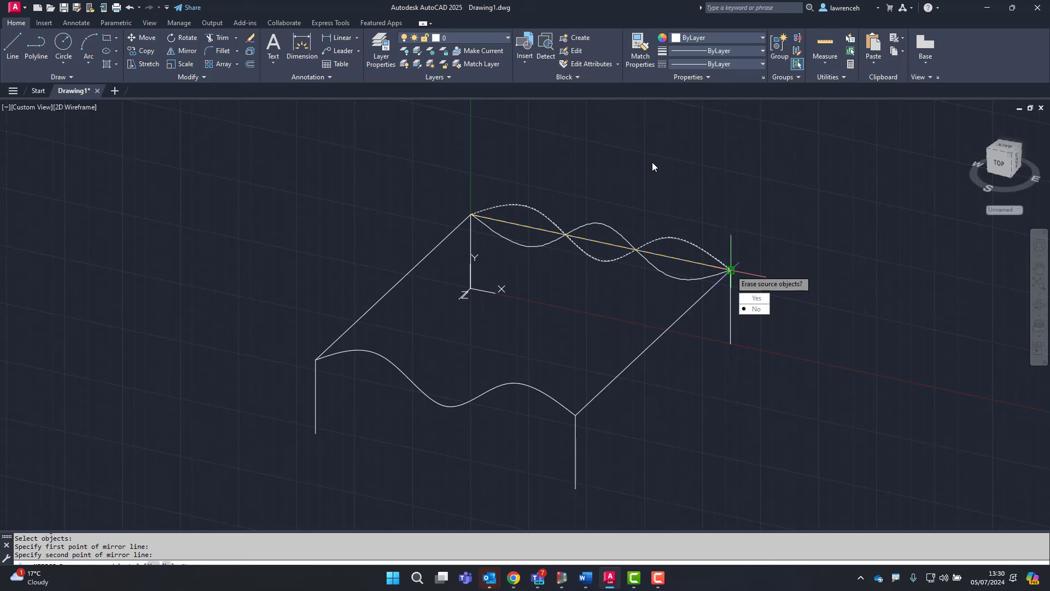
{"action": "type", "text": "y"}
{"action": "key", "text": "Return"}
{"action": "right_click", "coordinate": [633, 153]}
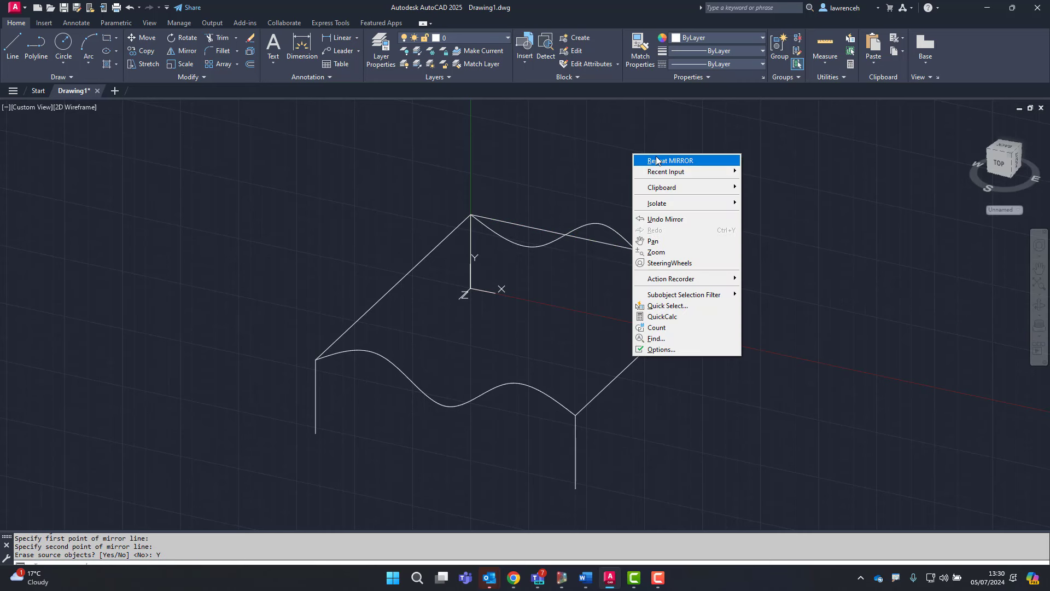
{"action": "key", "text": "Escape"}
{"action": "key", "text": "Escape"}
{"action": "key", "text": "Escape"}
Delete the straight top edge of the rear frame and reset the UCS to World.
{"action": "left_click", "coordinate": [705, 265]}
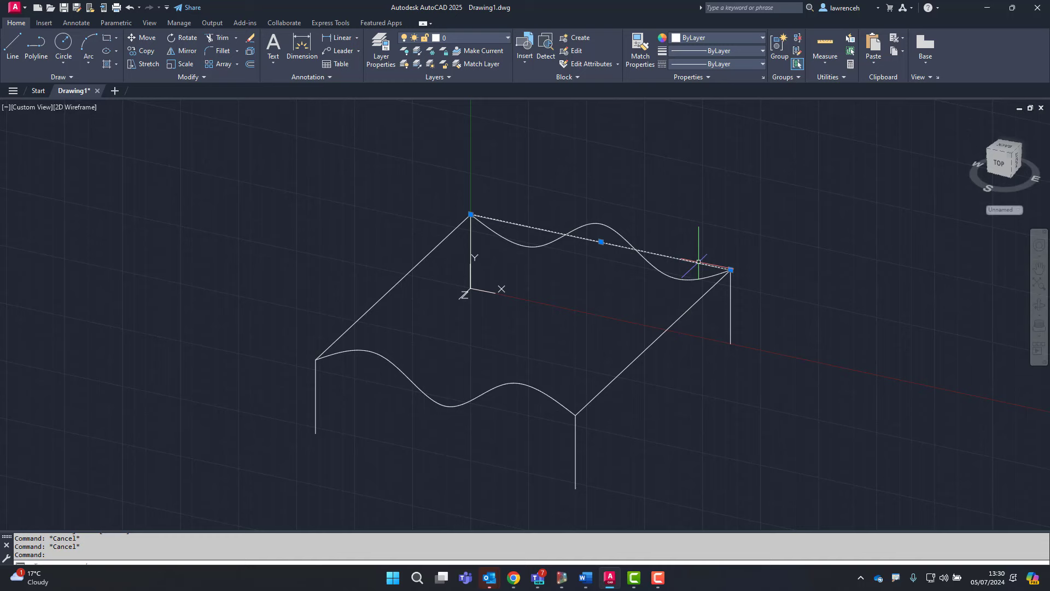
{"action": "key", "text": "Delete"}
{"action": "mouse_move", "coordinate": [629, 290]}
{"action": "middle_mouse_down", "text": "shift"}
{"action": "mouse_move", "coordinate": [694, 235]}
{"action": "mouse_move", "coordinate": [675, 263]}
{"action": "mouse_move", "coordinate": [622, 289]}
{"action": "middle_mouse_up", "text": "shift"}
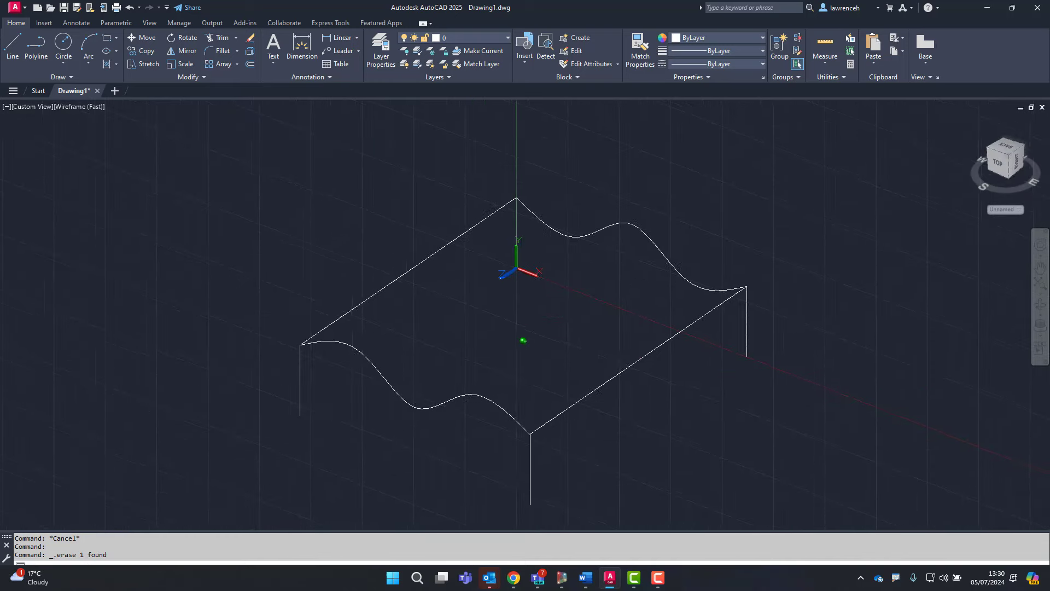
{"action": "key", "text": "Return"}
{"action": "key", "text": "Return"}
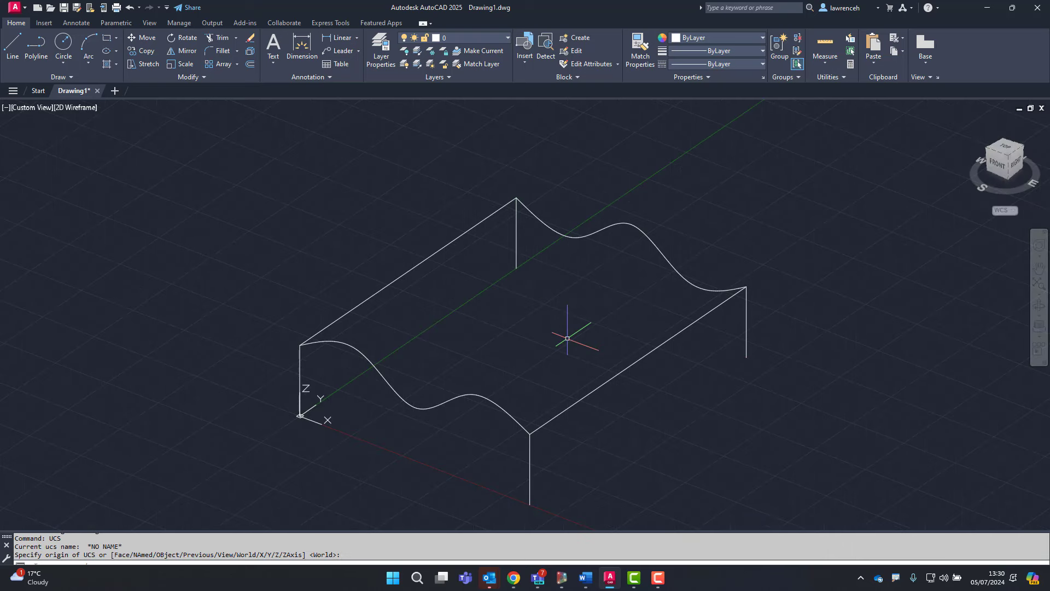
Loft a surface between the front and rear wave splines using the Cross sections only option.
{"action": "type", "text": "loft"}
{"action": "key", "text": "Return"}
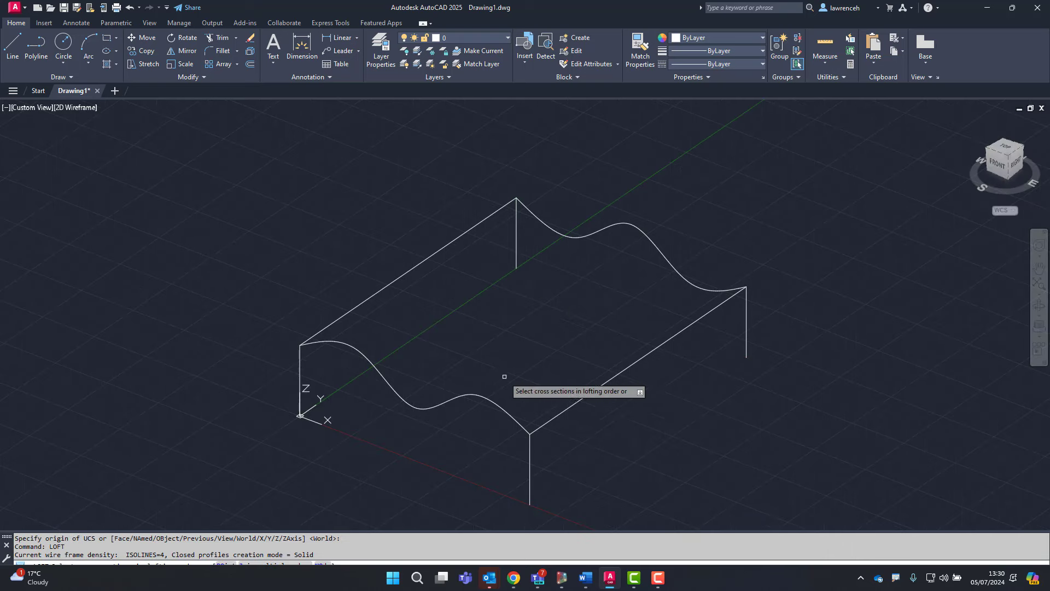
{"action": "left_click", "coordinate": [509, 414]}
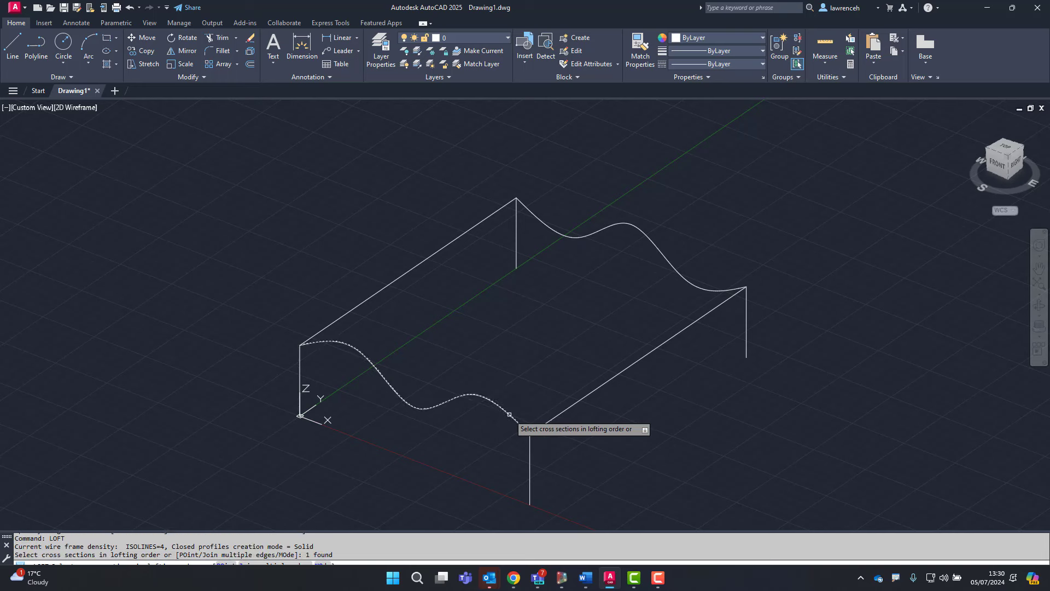
{"action": "left_click", "coordinate": [700, 290]}
{"action": "right_click", "coordinate": [681, 213]}
{"action": "left_click", "coordinate": [702, 219]}
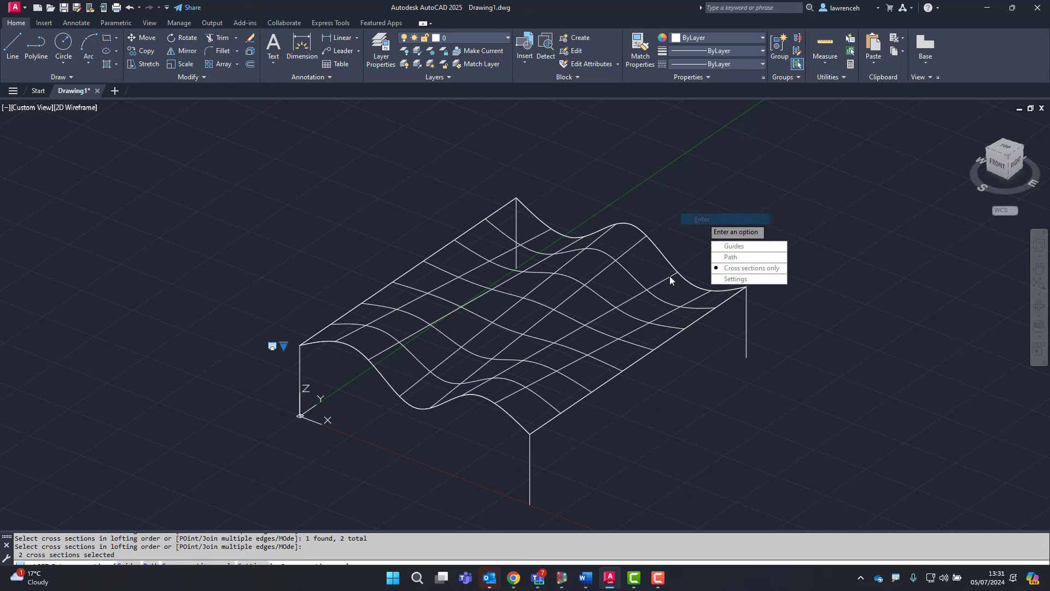
{"action": "right_click", "coordinate": [685, 207]}
{"action": "left_click", "coordinate": [699, 211]}
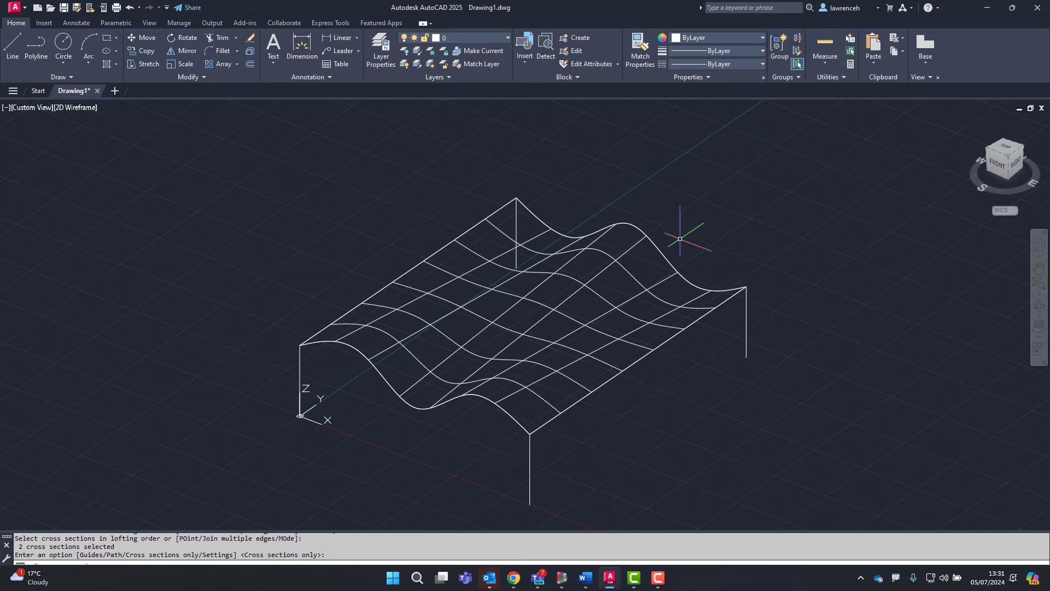
Export the lofted roof surface with ACISOUT to the Desktop as Drawing1.sat.
{"action": "middle_click_drag", "start_coordinate": [677, 419], "coordinate": [660, 407]}
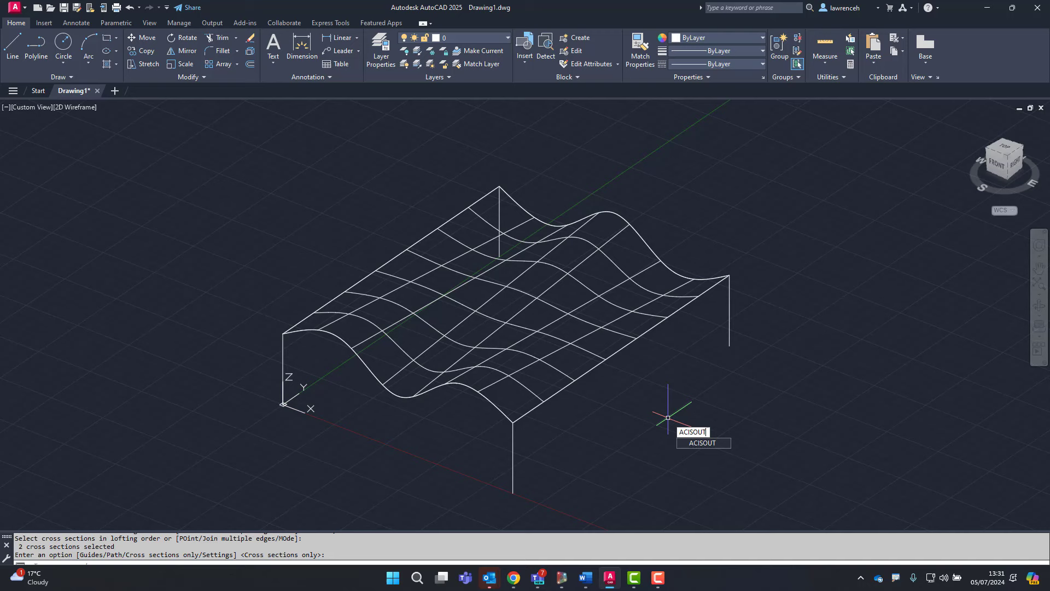
{"action": "key", "text": "Return"}
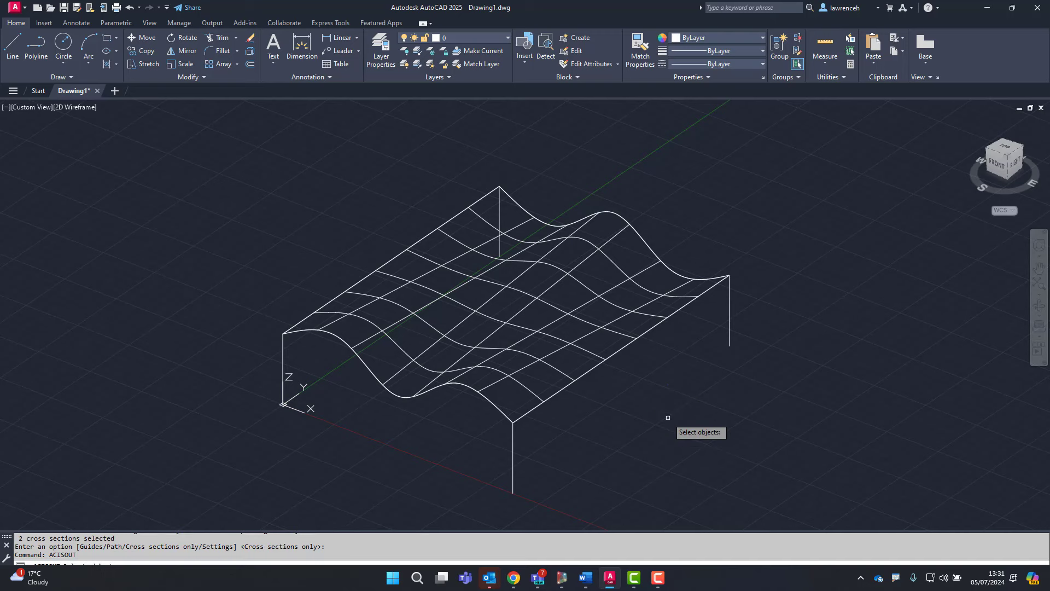
{"action": "left_click", "coordinate": [561, 361]}
{"action": "key", "text": "Return"}
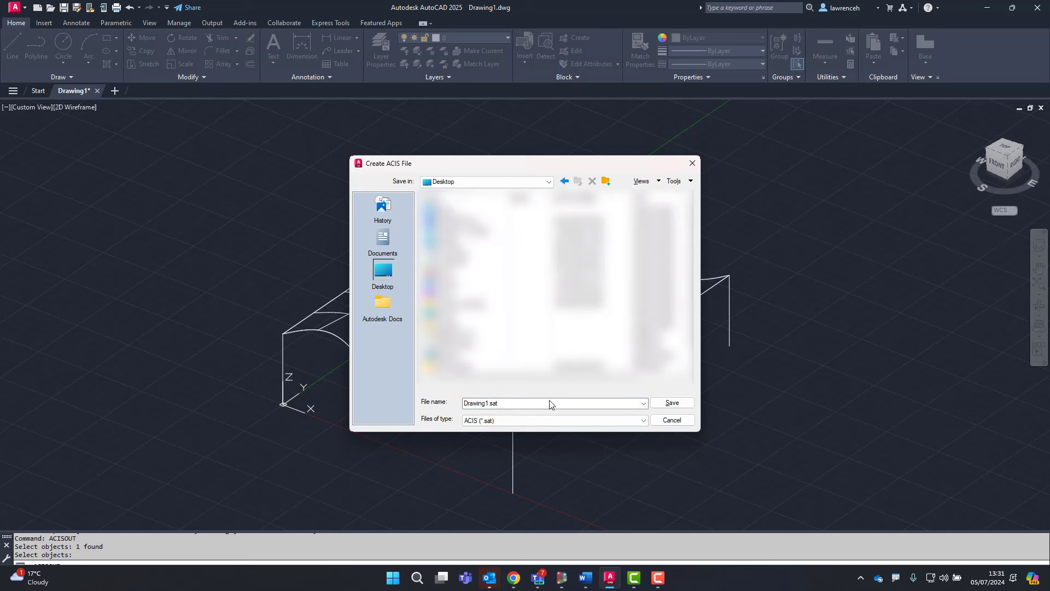
{"action": "left_click", "coordinate": [672, 403]}
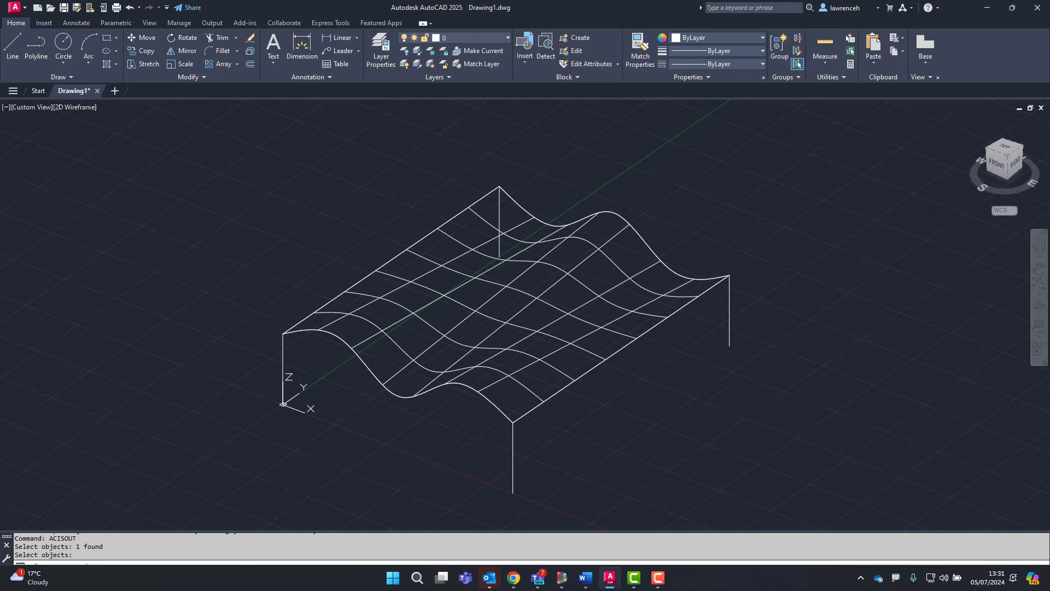
Switch to Dynamo and add a Geometry.ImportFromSATWithUnits node from the geometry modifiers to the graph.
{"action": "key", "text": "alt+Tab"}
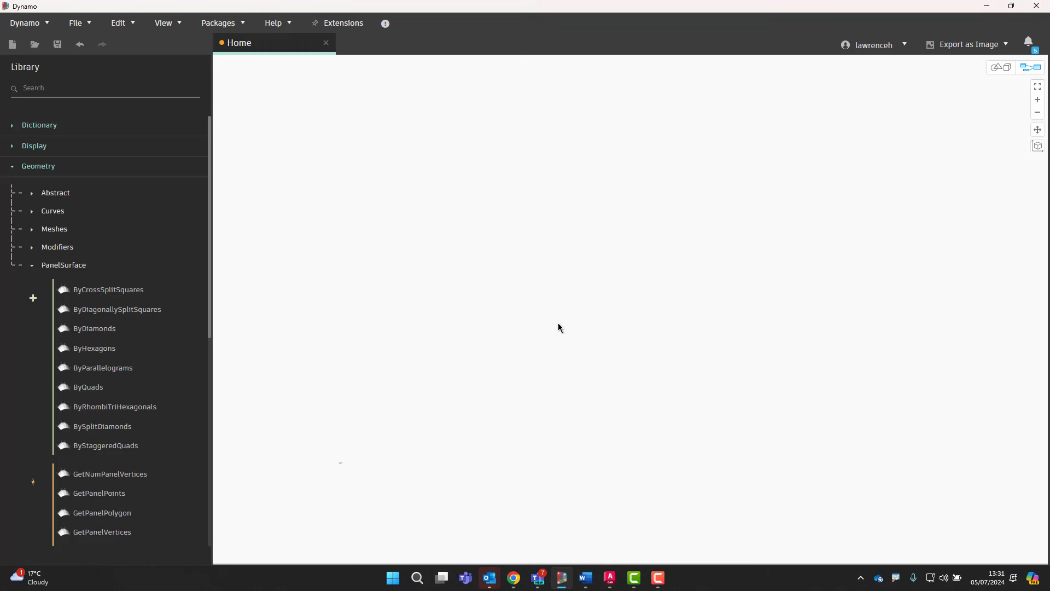
{"action": "left_click", "coordinate": [44, 171]}
{"action": "left_click", "coordinate": [47, 171]}
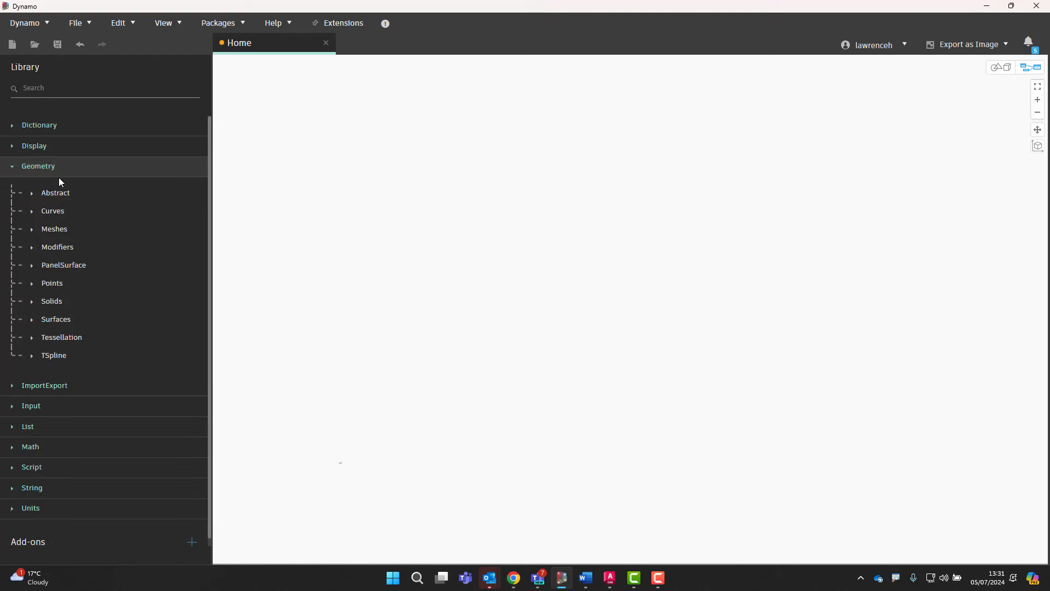
{"action": "left_click", "coordinate": [65, 245]}
{"action": "scroll", "coordinate": [104, 225], "scroll_direction": "down", "scroll_amount": 1}
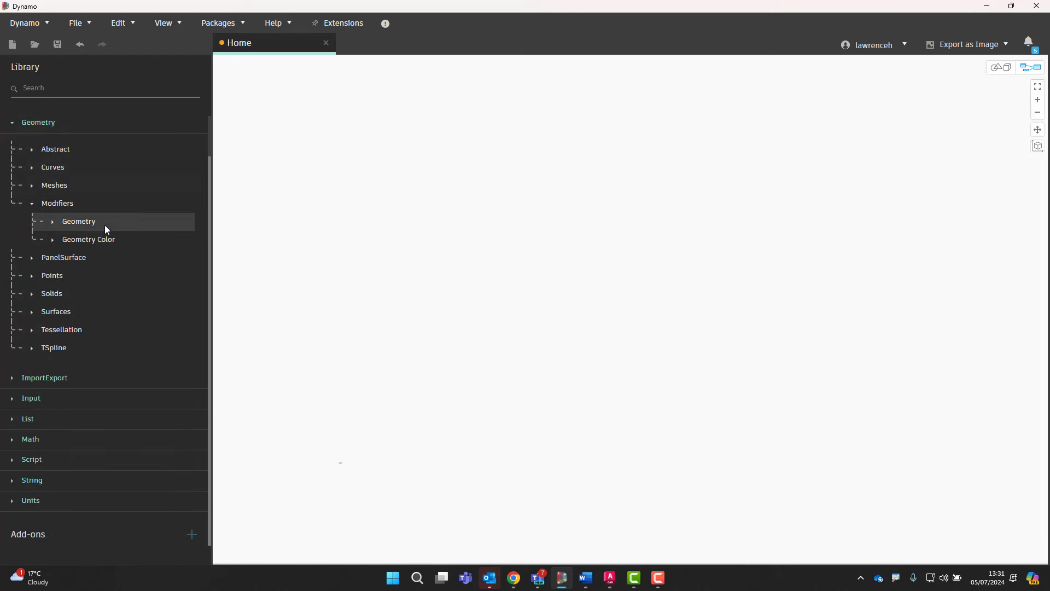
{"action": "left_click", "coordinate": [93, 222]}
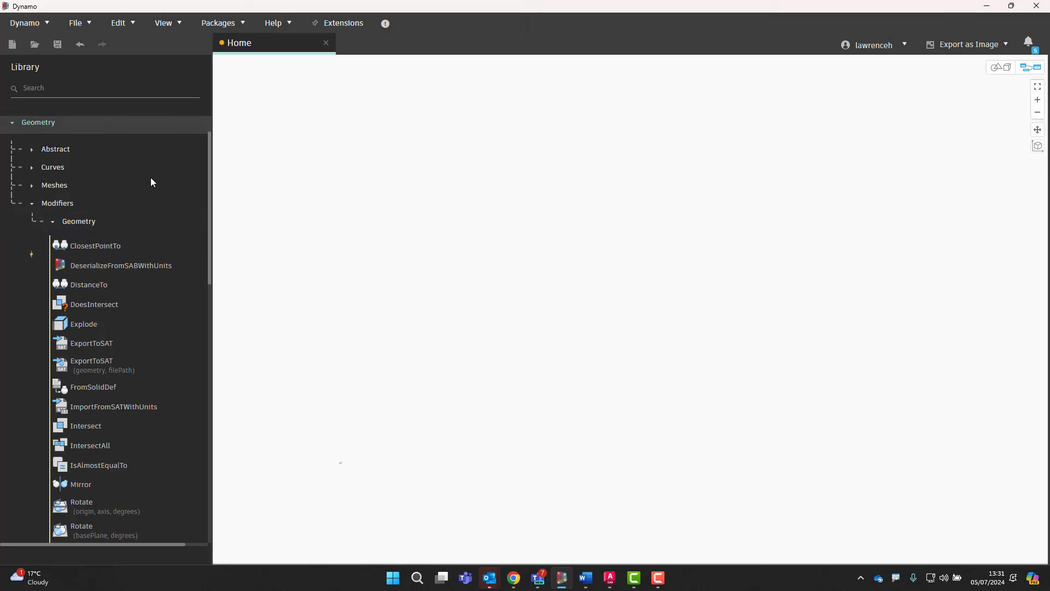
{"action": "scroll", "coordinate": [98, 232], "scroll_direction": "down", "scroll_amount": 1}
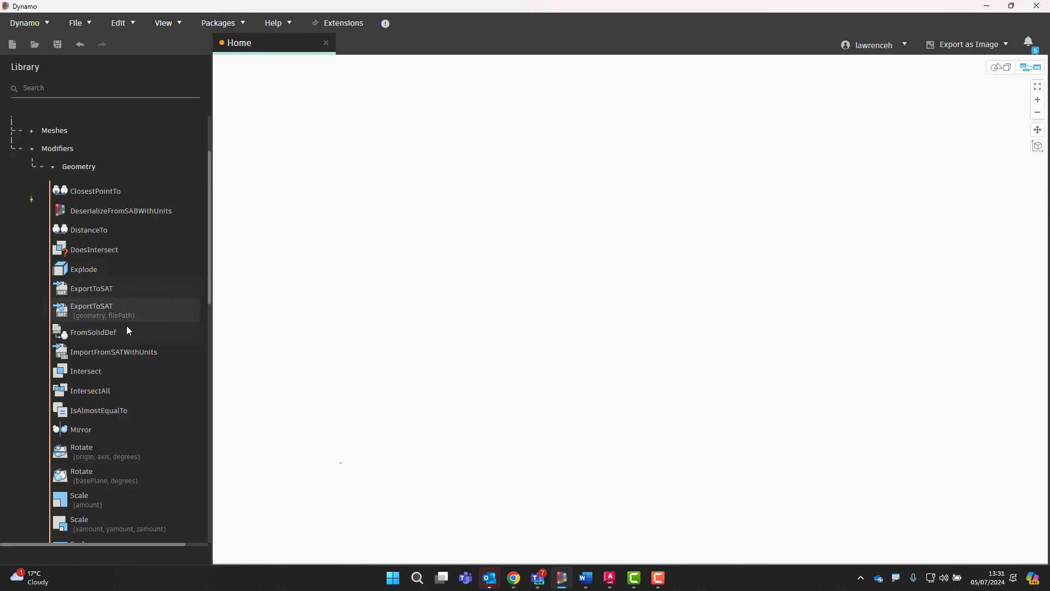
{"action": "left_click", "coordinate": [114, 352]}
{"action": "scroll", "coordinate": [678, 391], "scroll_direction": "up", "scroll_amount": 5}
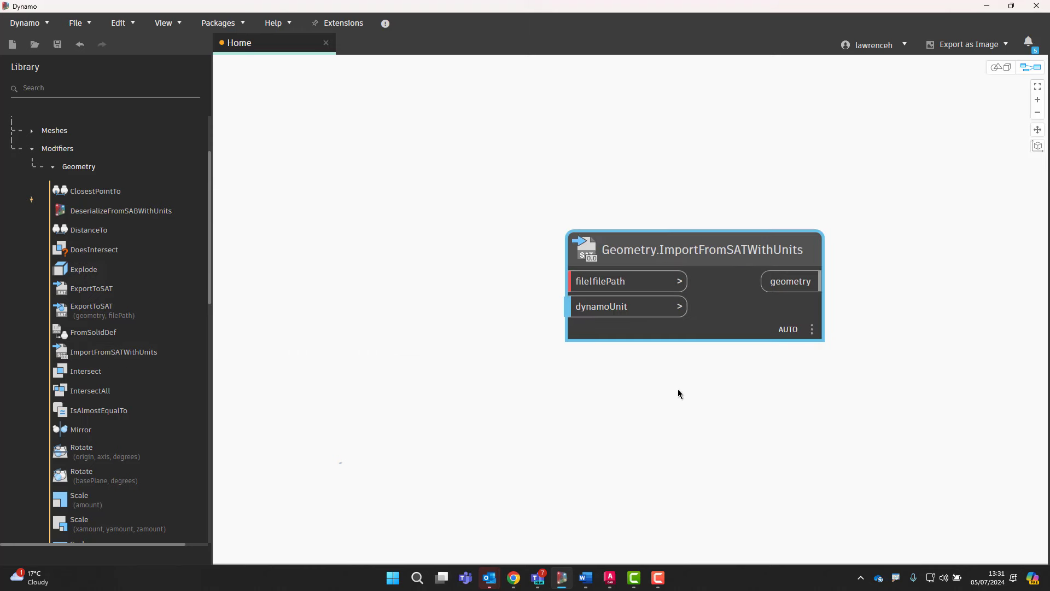
{"action": "middle_click_drag", "start_coordinate": [501, 257], "coordinate": [539, 261]}
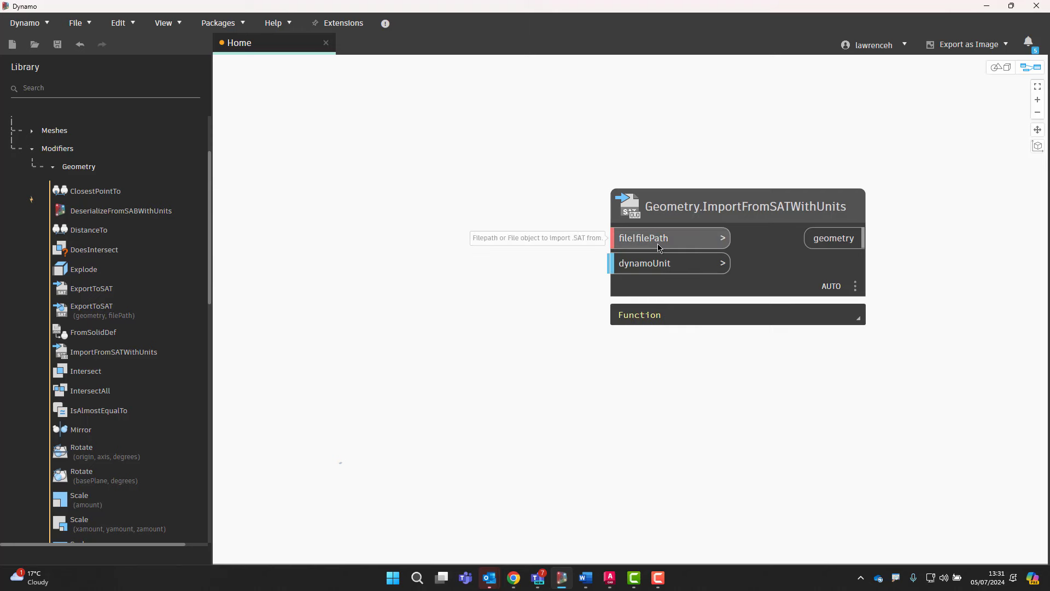
Add a File Path node and set it to the Drawing1.sat file on the Desktop.
{"action": "right_click", "coordinate": [467, 231]}
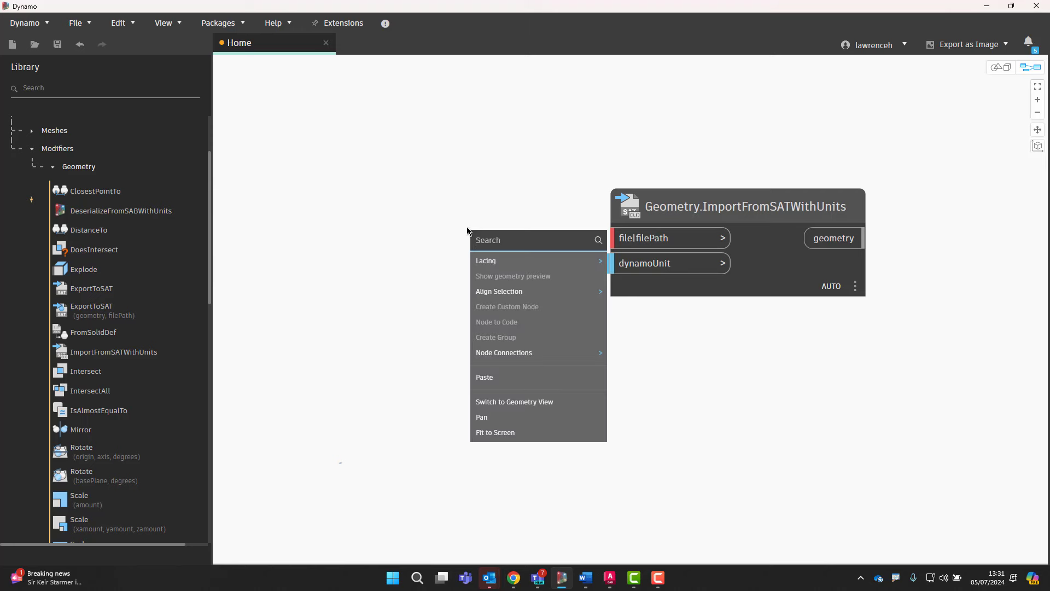
{"action": "type", "text": "path"}
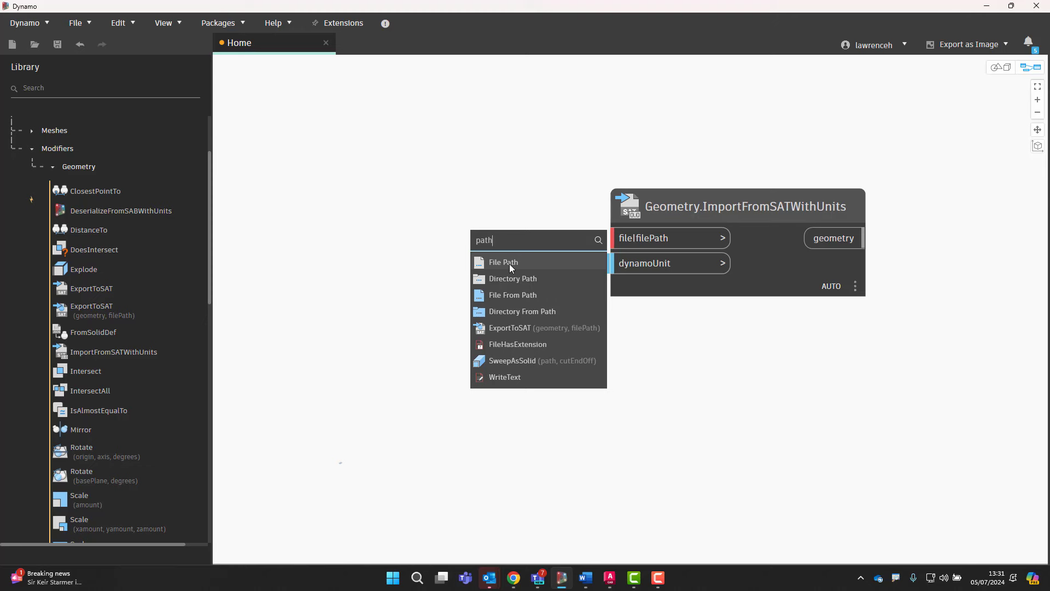
{"action": "left_click", "coordinate": [511, 261]}
{"action": "left_click_drag", "start_coordinate": [573, 272], "coordinate": [406, 191]}
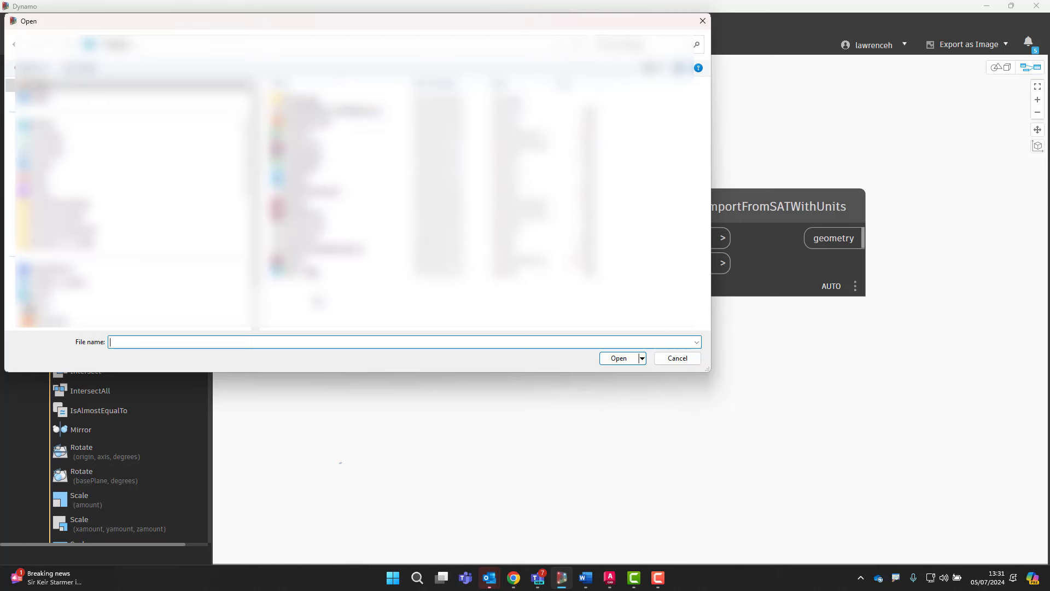
{"action": "left_click", "coordinate": [306, 145]}
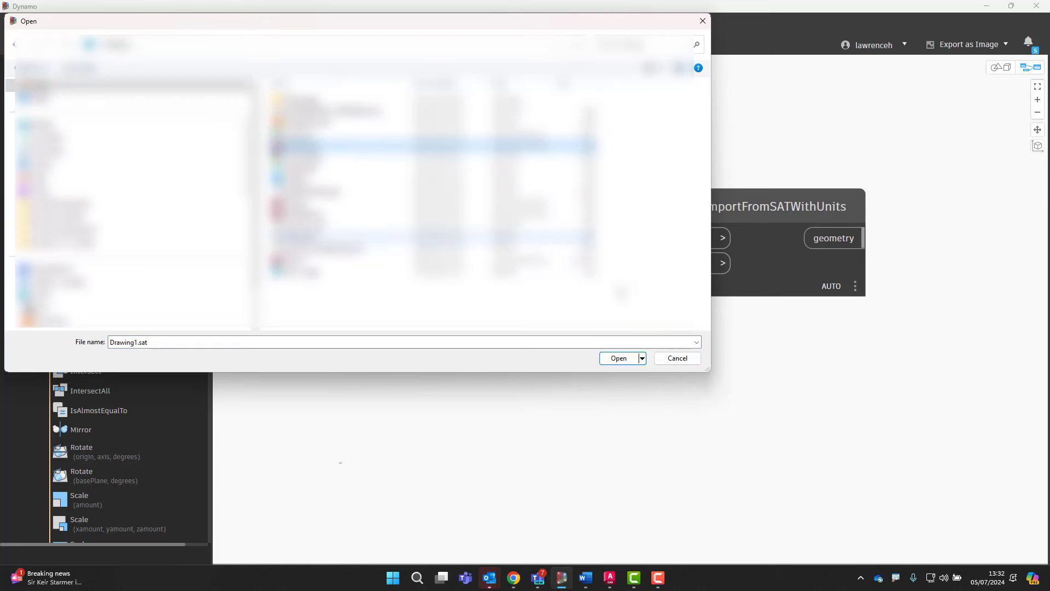
{"action": "left_click", "coordinate": [620, 359]}
Place the File Path node before the SAT import node and connect its output to the file|filePath input.
{"action": "left_click_drag", "start_coordinate": [600, 200], "coordinate": [394, 201]}
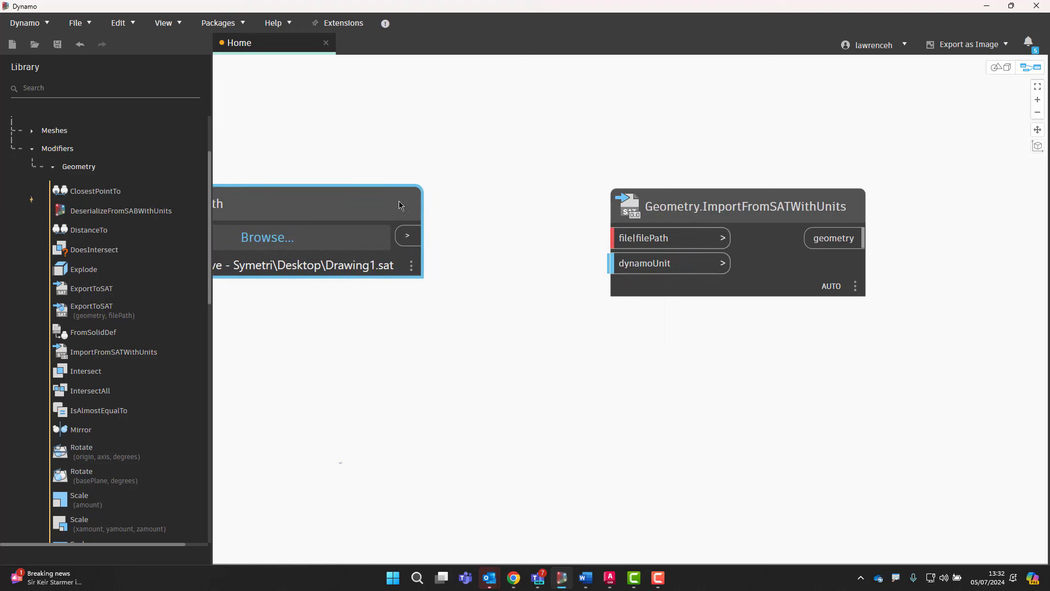
{"action": "left_click_drag", "start_coordinate": [422, 236], "coordinate": [611, 238]}
{"action": "scroll", "coordinate": [698, 342], "scroll_direction": "down", "scroll_amount": 1}
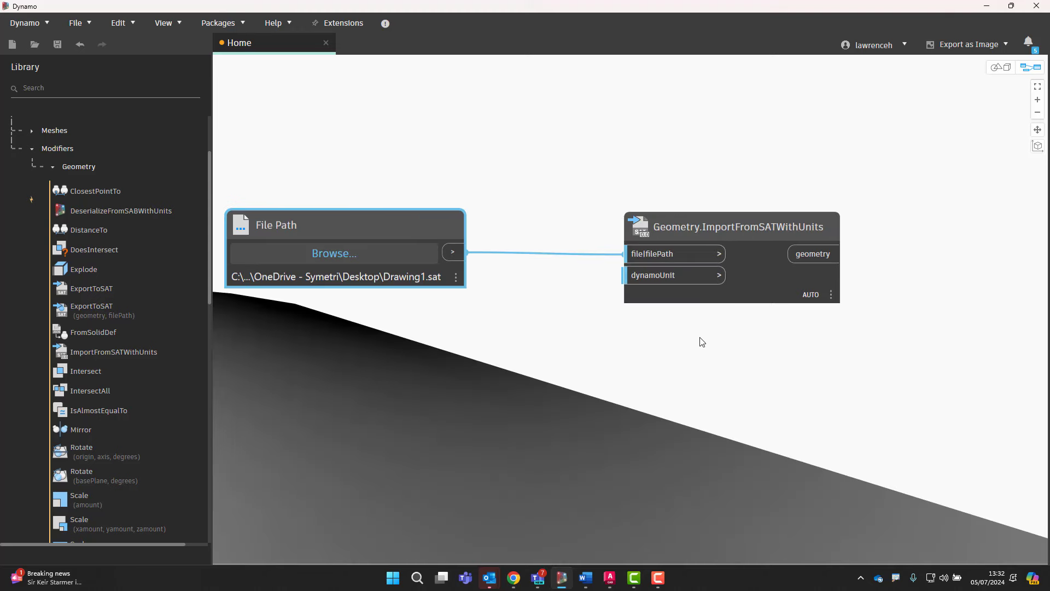
Examine the imported surface in the geometry view, return to the graph and pin the import node's output preview.
{"action": "left_click", "coordinate": [999, 74]}
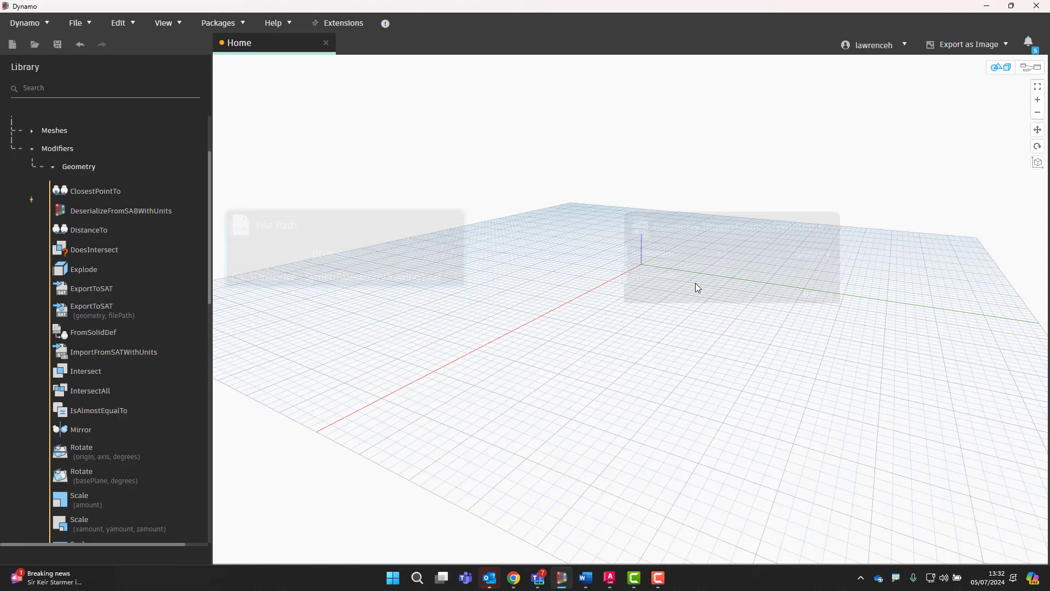
{"action": "scroll", "coordinate": [695, 283], "scroll_direction": "down", "scroll_amount": 4}
{"action": "scroll", "coordinate": [684, 383], "scroll_direction": "down", "scroll_amount": 3}
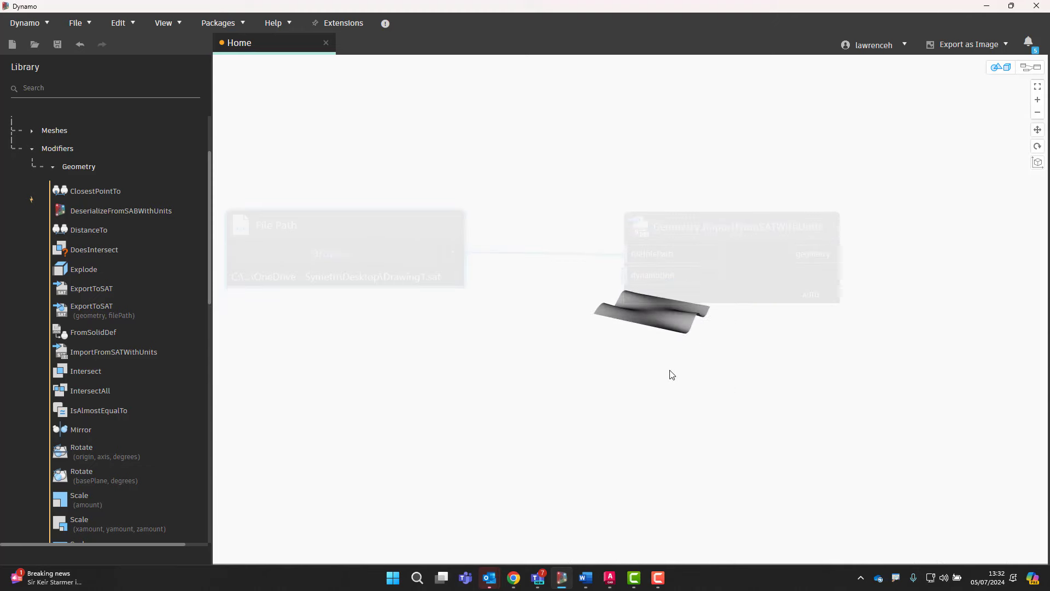
{"action": "scroll", "coordinate": [671, 354], "scroll_direction": "up", "scroll_amount": 3}
{"action": "mouse_move", "coordinate": [678, 360]}
{"action": "right_mouse_down"}
{"action": "mouse_move", "coordinate": [743, 394]}
{"action": "mouse_move", "coordinate": [790, 389]}
{"action": "mouse_move", "coordinate": [740, 363]}
{"action": "mouse_move", "coordinate": [797, 316]}
{"action": "mouse_move", "coordinate": [717, 344]}
{"action": "mouse_move", "coordinate": [733, 333]}
{"action": "right_mouse_up"}
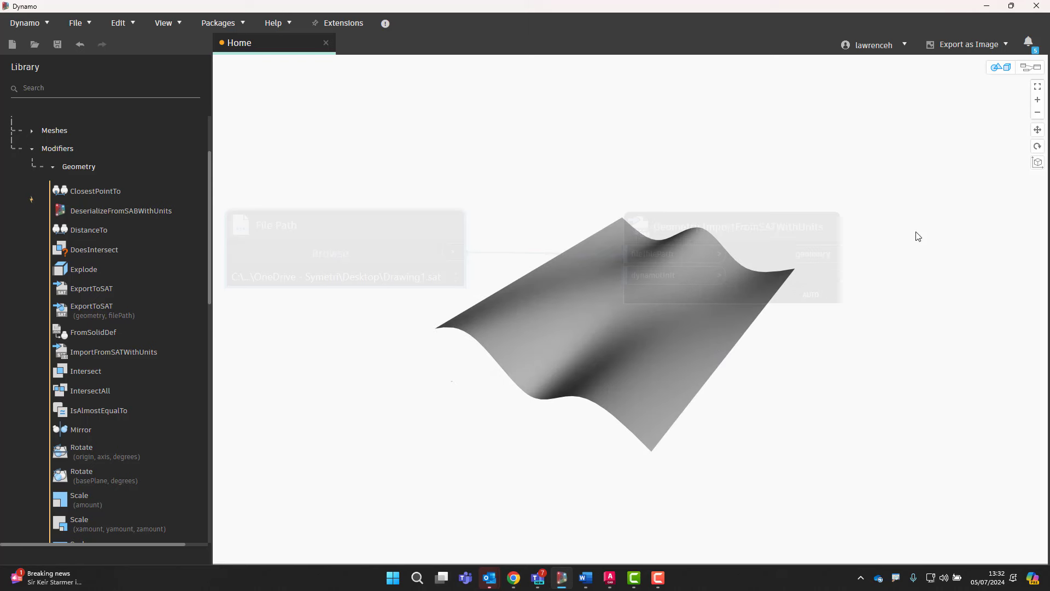
{"action": "left_click", "coordinate": [1037, 70]}
{"action": "middle_click_drag", "start_coordinate": [891, 340], "coordinate": [634, 241]}
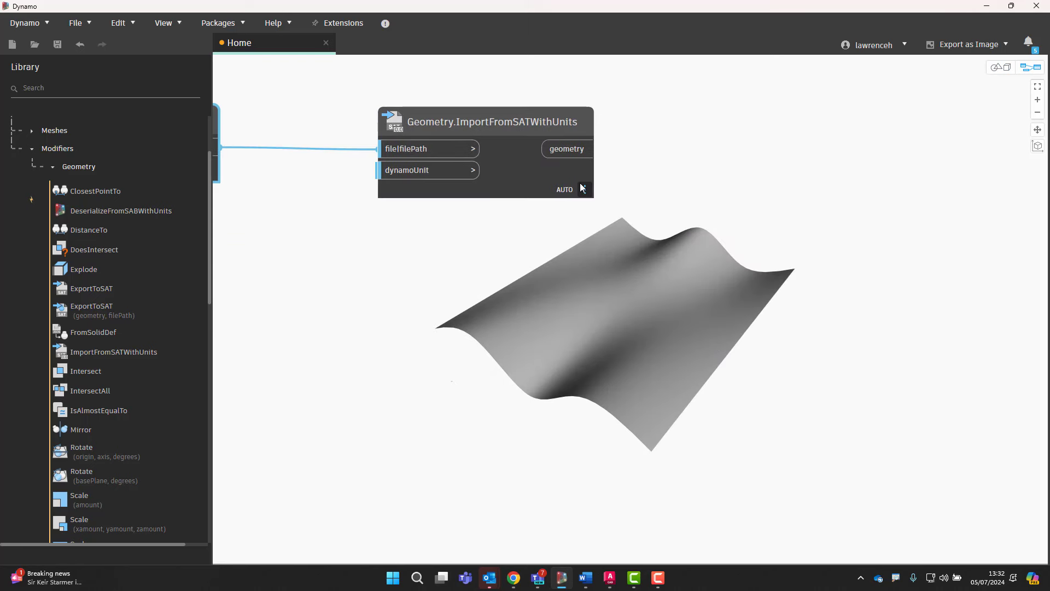
{"action": "mouse_move", "coordinate": [584, 195]}
{"action": "left_click", "coordinate": [584, 214]}
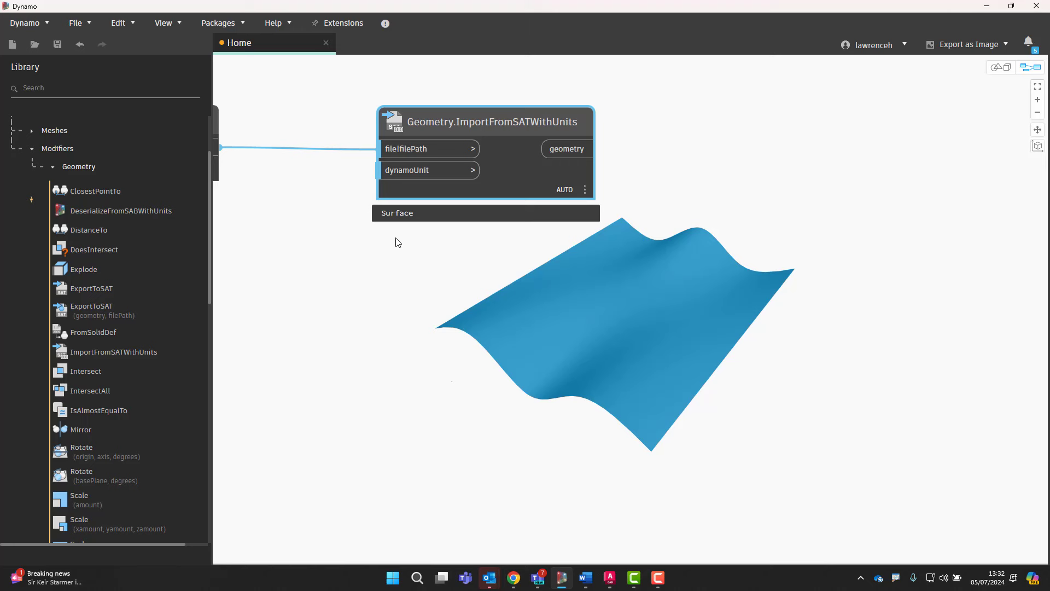
{"action": "left_click", "coordinate": [446, 265]}
Add a PanelSurface.ByDiagonallySplitSquares node and place it to the right of the SAT import node.
{"action": "scroll", "coordinate": [136, 304], "scroll_direction": "up", "scroll_amount": 3}
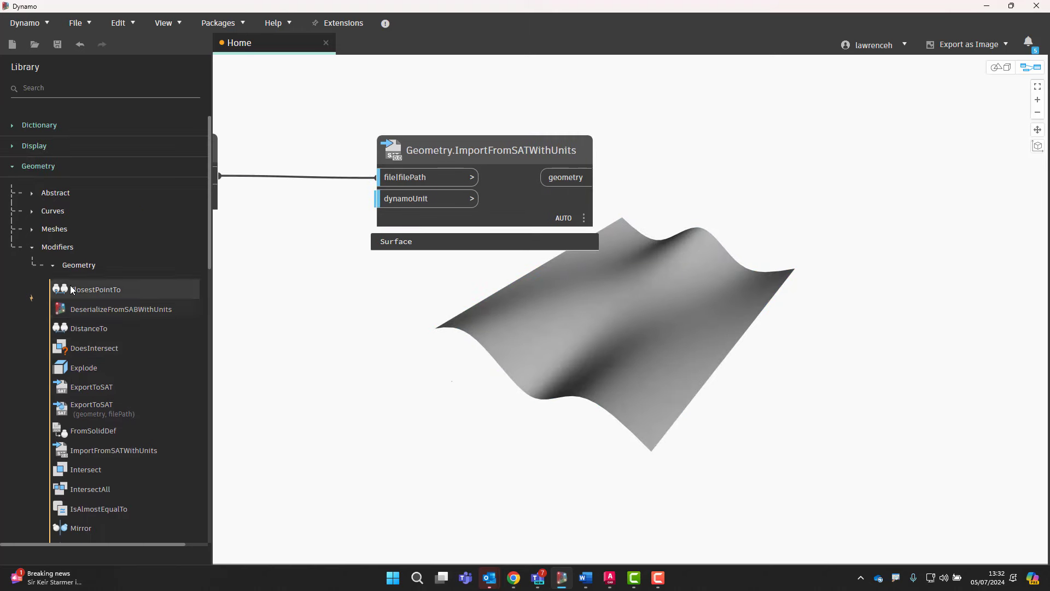
{"action": "left_click", "coordinate": [36, 246]}
{"action": "left_click", "coordinate": [159, 265]}
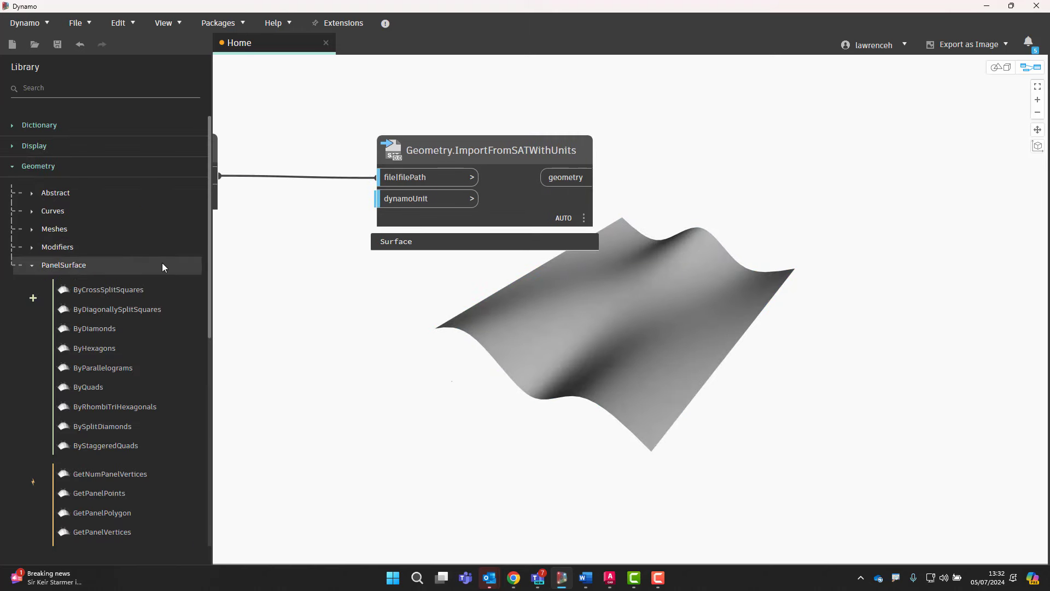
{"action": "scroll", "coordinate": [122, 245], "scroll_direction": "down", "scroll_amount": 2}
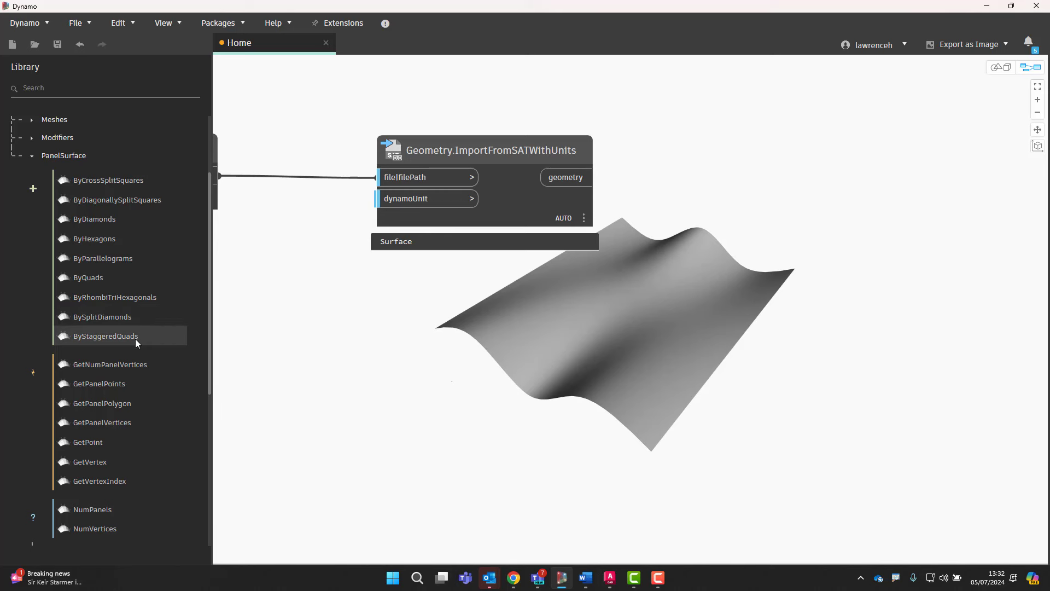
{"action": "mouse_move", "coordinate": [151, 339]}
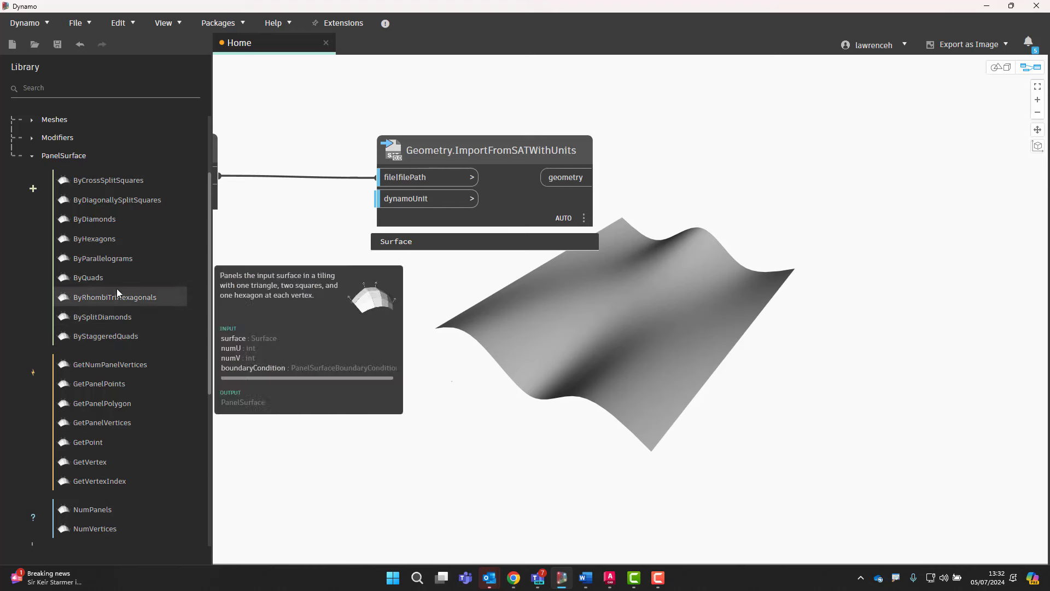
{"action": "left_click", "coordinate": [120, 201]}
{"action": "left_click_drag", "start_coordinate": [743, 338], "coordinate": [887, 159]}
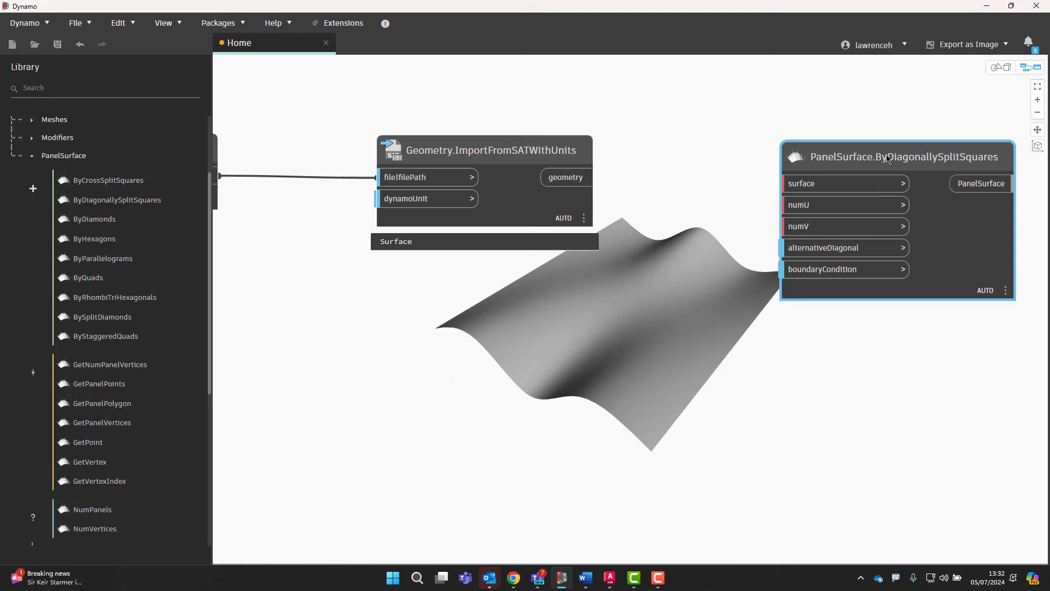
Connect the import node's geometry output to the surface input of the ByDiagonallySplitSquares node.
{"action": "scroll", "coordinate": [754, 178], "scroll_direction": "up", "scroll_amount": 2}
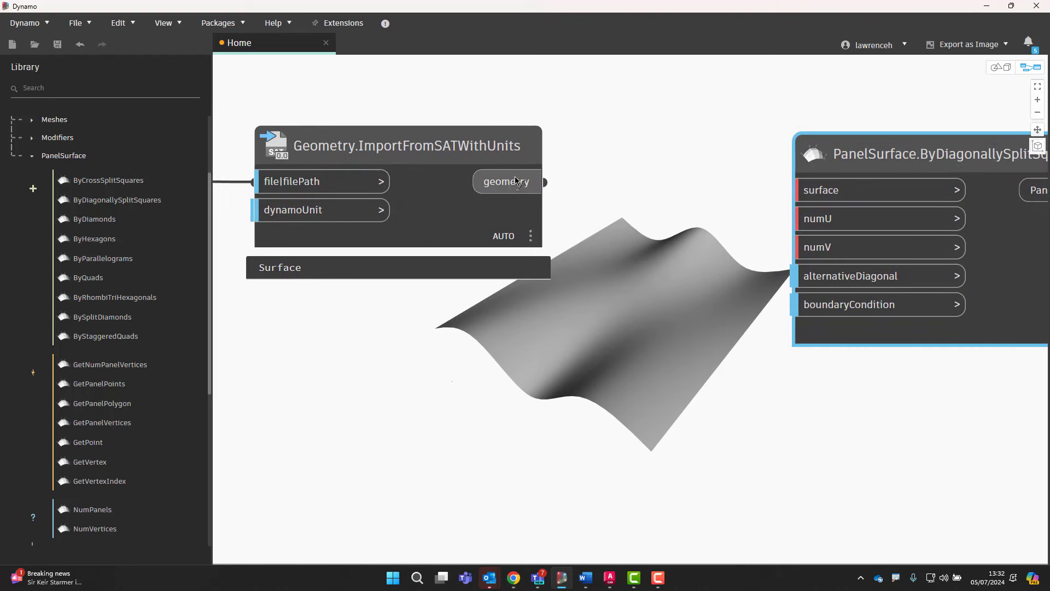
{"action": "left_click", "coordinate": [543, 181]}
{"action": "left_click", "coordinate": [814, 190]}
{"action": "scroll", "coordinate": [785, 223], "scroll_direction": "down", "scroll_amount": 2}
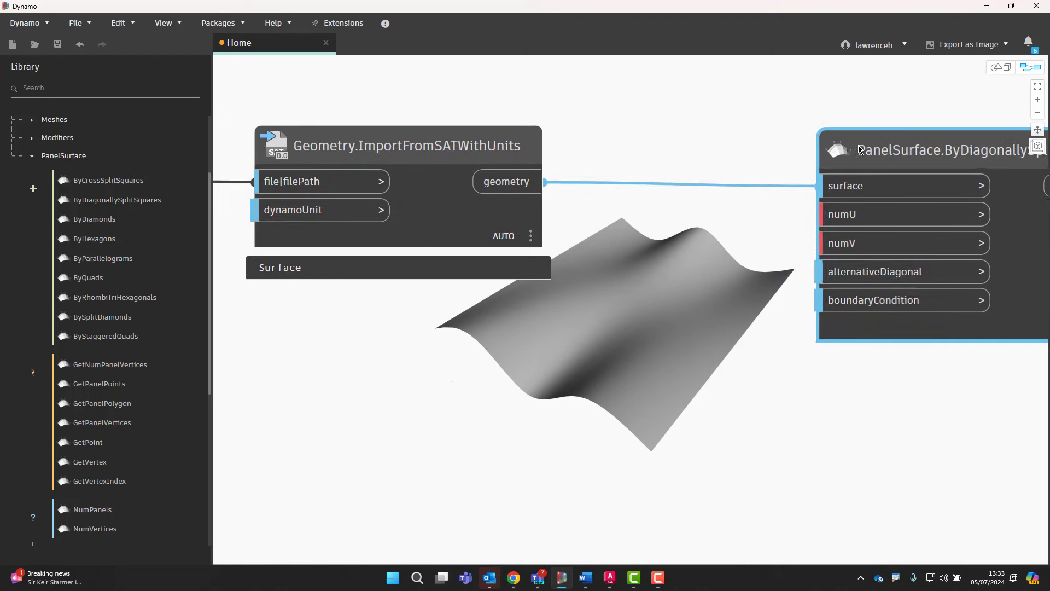
Add an Integer Slider node and place it below the SAT import node.
{"action": "middle_click_drag", "start_coordinate": [765, 296], "coordinate": [743, 215]}
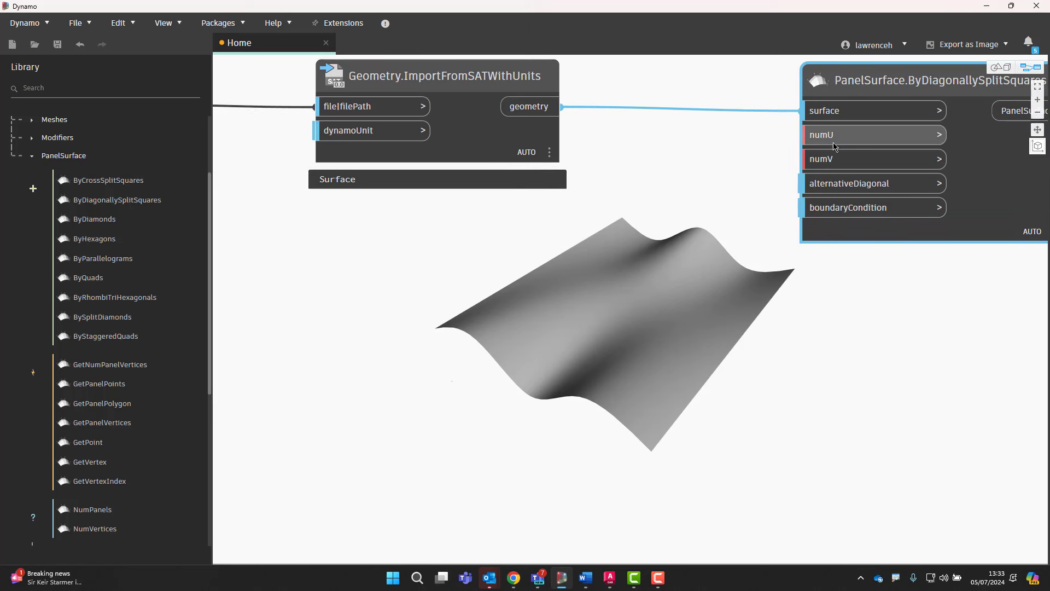
{"action": "right_click", "coordinate": [644, 182]}
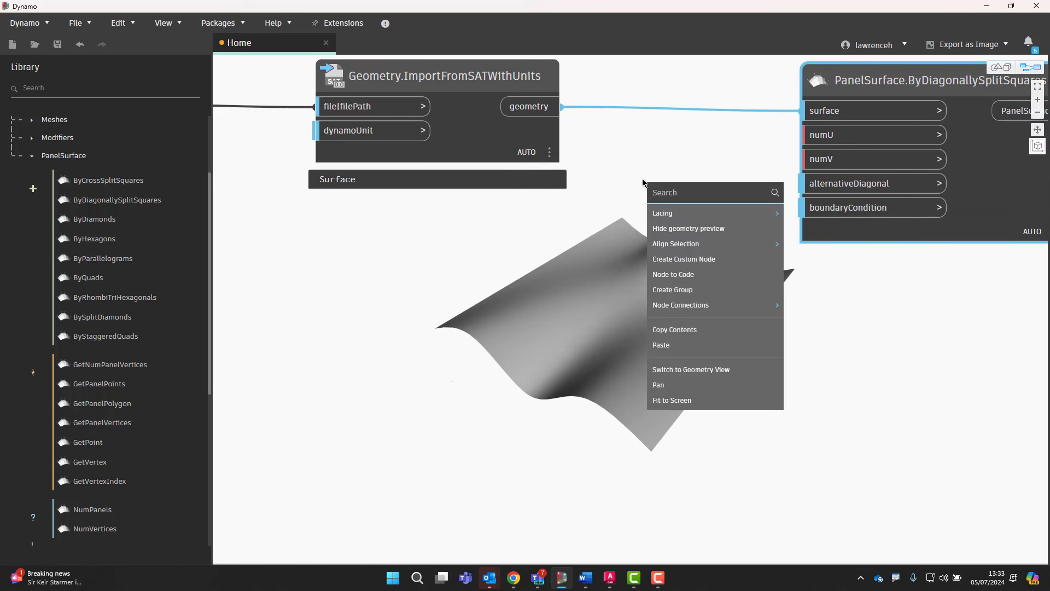
{"action": "type", "text": "int"}
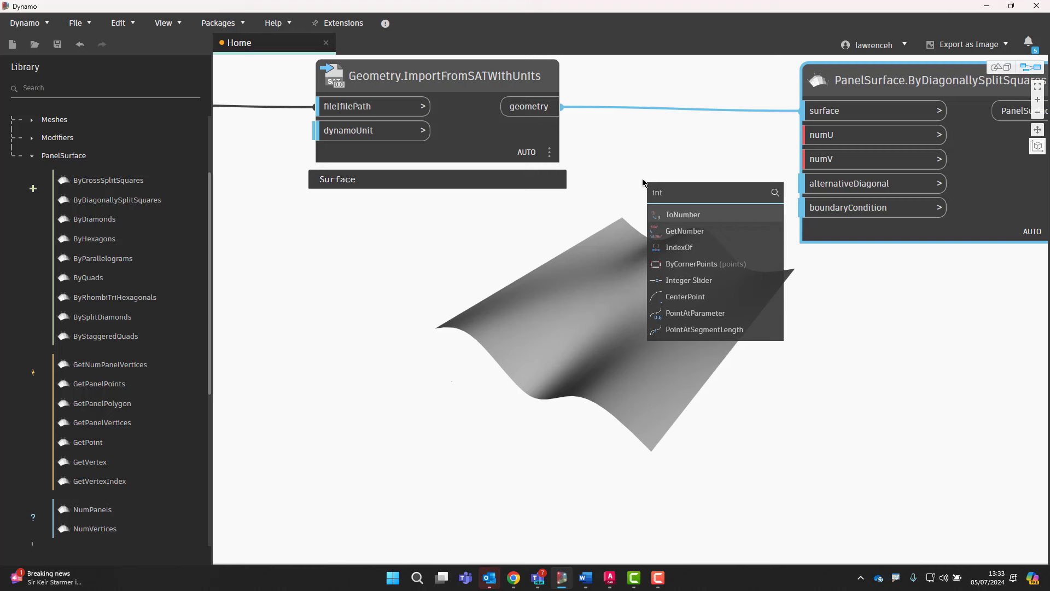
{"action": "left_click", "coordinate": [689, 280]}
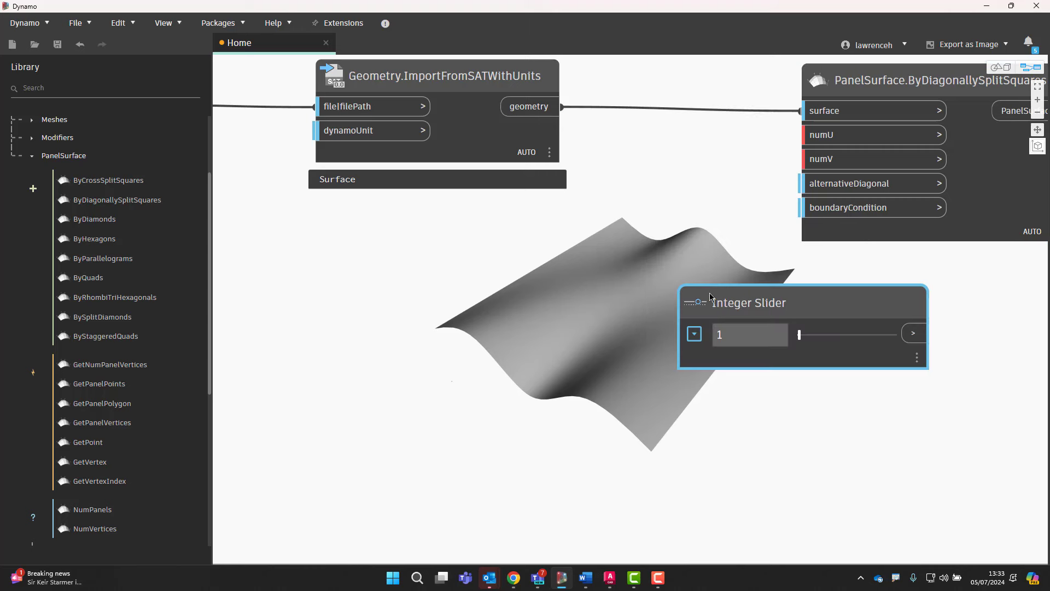
{"action": "left_click_drag", "start_coordinate": [734, 296], "coordinate": [442, 205]}
Set the Integer Slider's range to a minimum of 4 and a maximum of 25.
{"action": "left_click", "coordinate": [406, 244]}
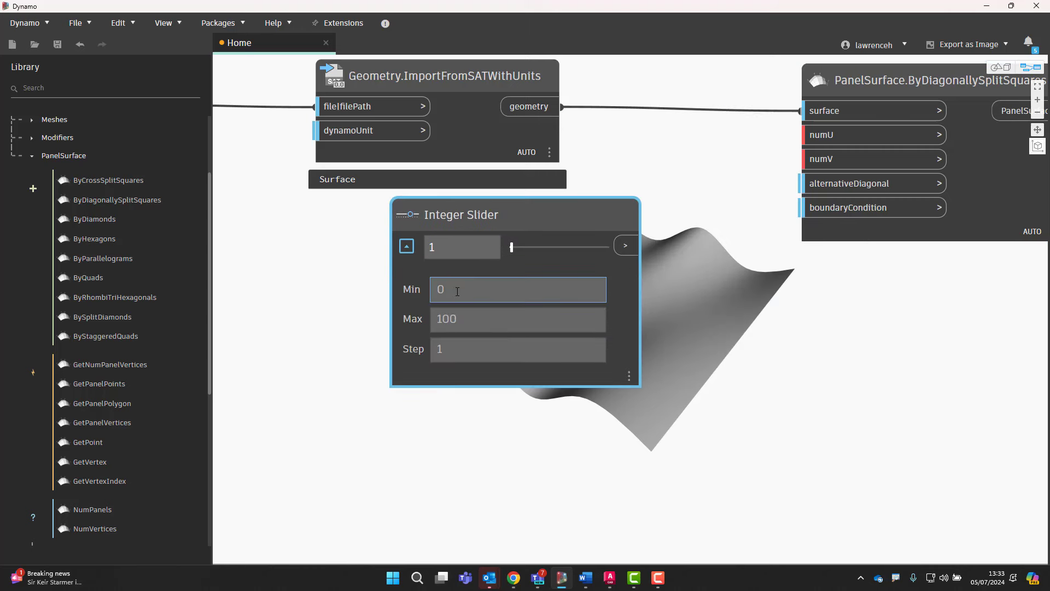
{"action": "left_click_drag", "start_coordinate": [457, 290], "coordinate": [406, 299]}
{"action": "key", "text": "Tab"}
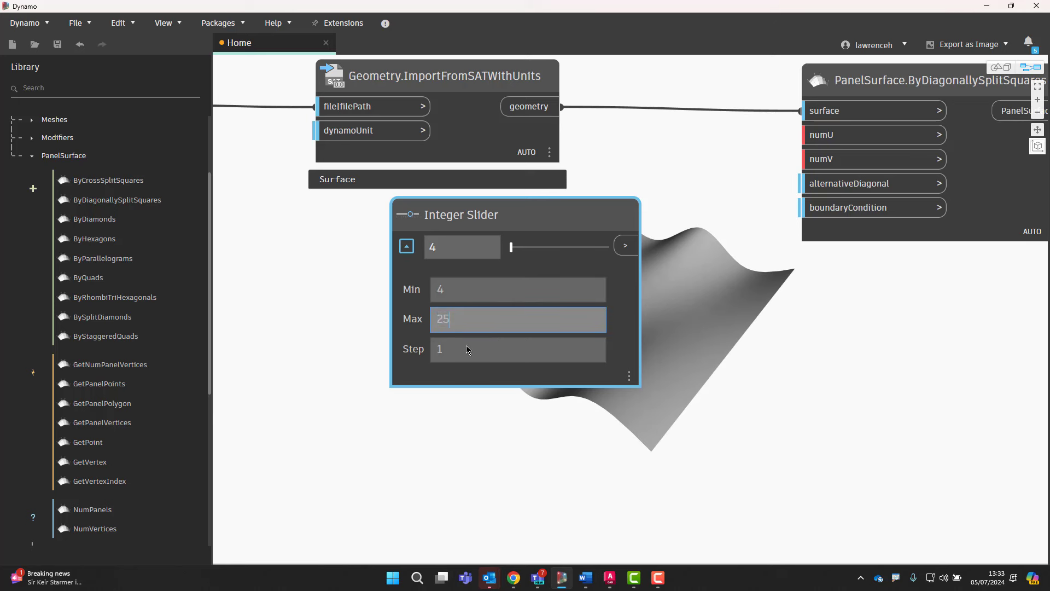
Collapse the Integer Slider's range settings, set it to 12, place it under the import node and connect it to numU and numV.
{"action": "key", "text": "Tab"}
{"action": "left_click", "coordinate": [407, 246]}
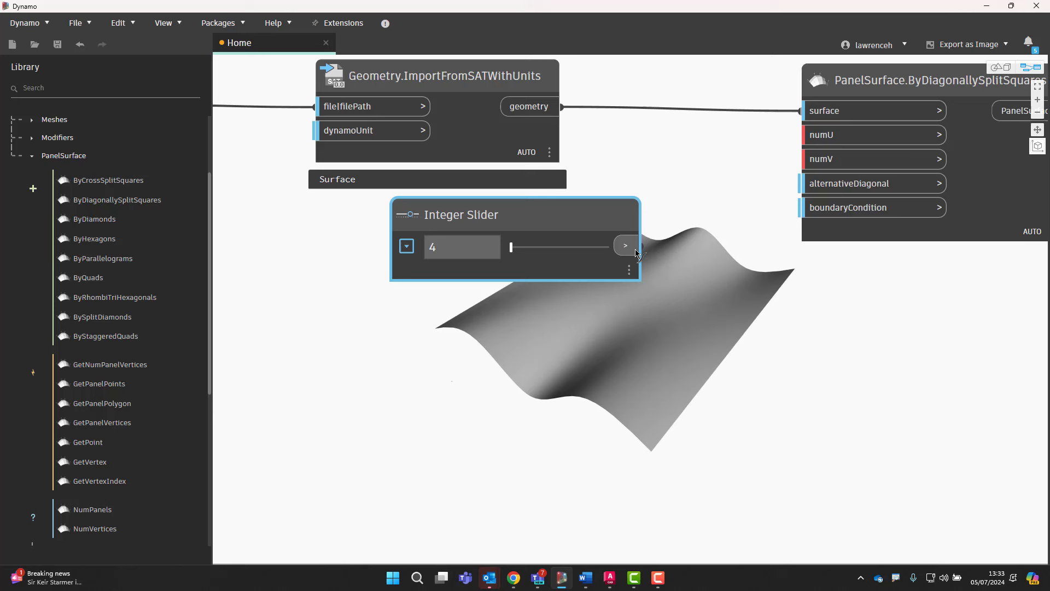
{"action": "left_click_drag", "start_coordinate": [625, 245], "coordinate": [804, 134]}
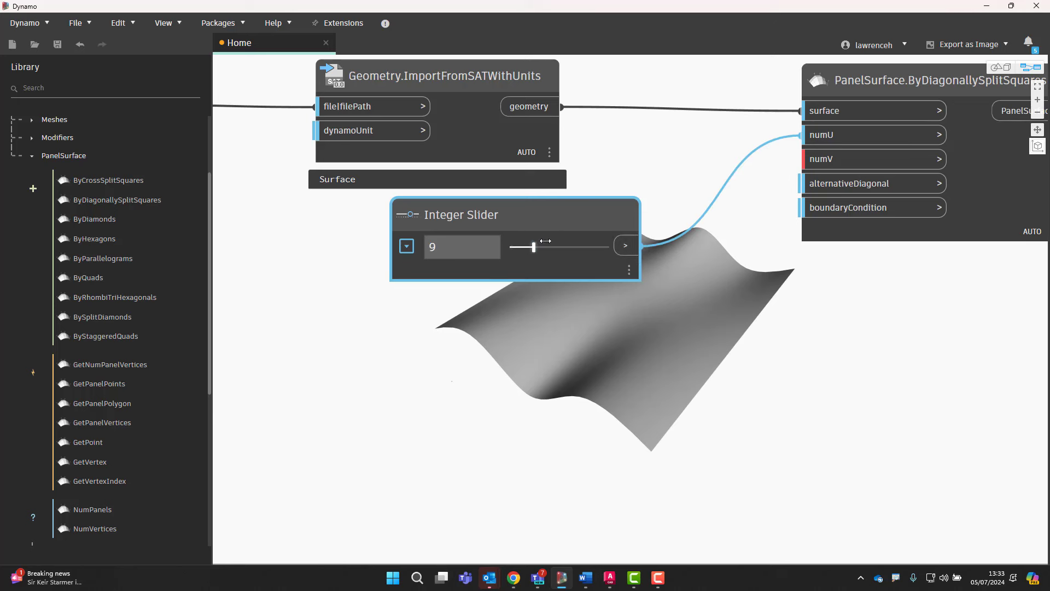
{"action": "left_click_drag", "start_coordinate": [574, 221], "coordinate": [499, 226]}
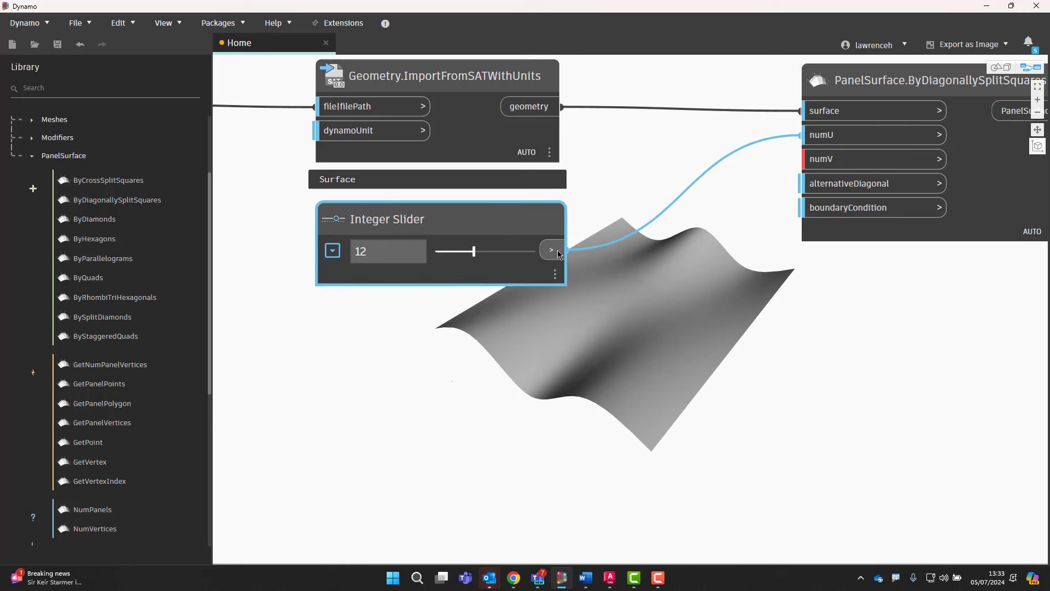
{"action": "left_click_drag", "start_coordinate": [551, 250], "coordinate": [804, 159]}
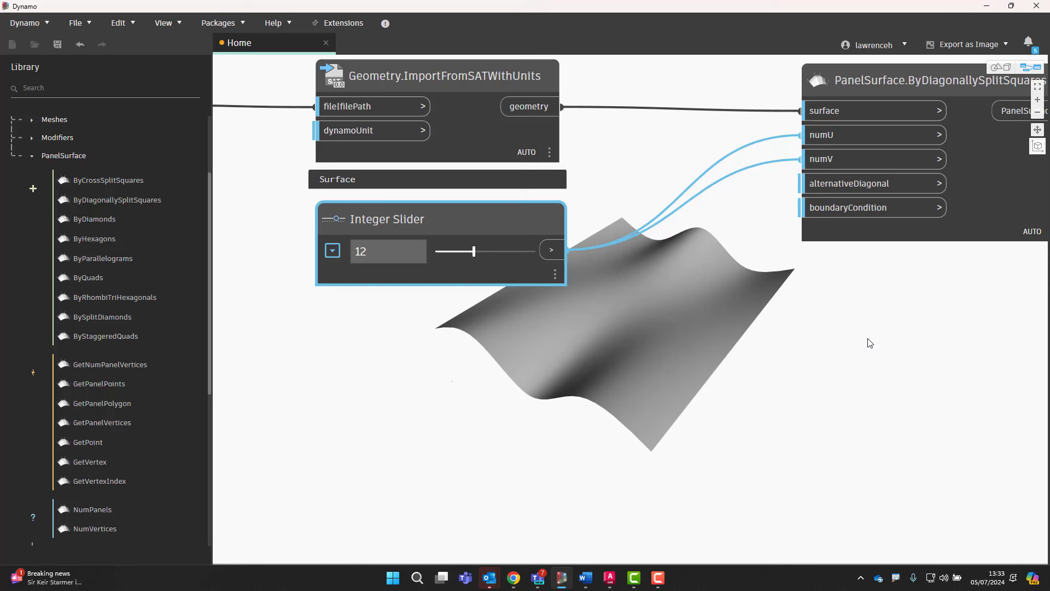
Set the Integer Slider driving the panel divisions to 14.
{"action": "middle_click_drag", "start_coordinate": [870, 322], "coordinate": [834, 321]}
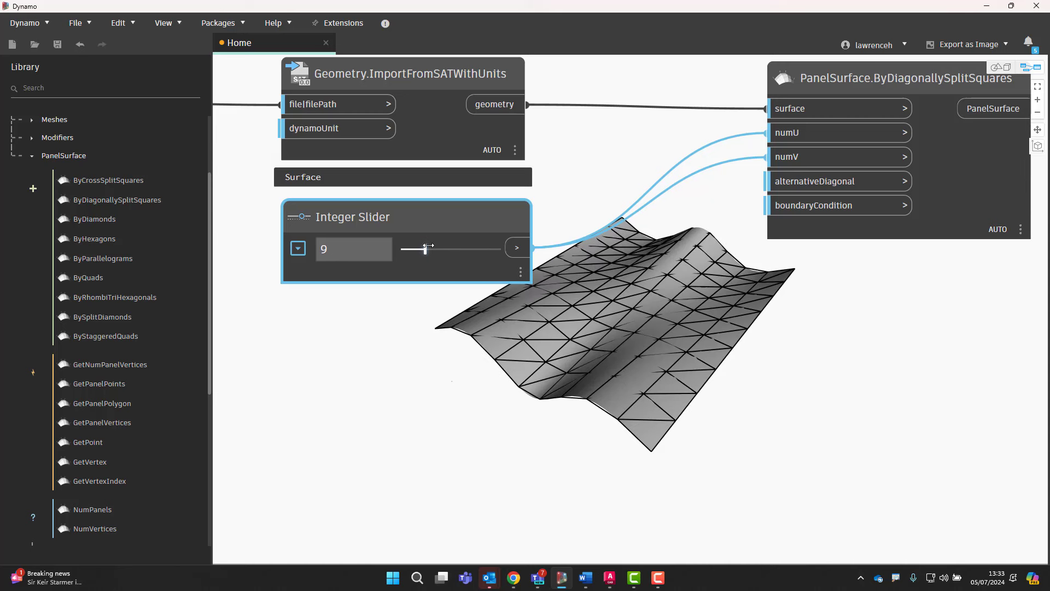
{"action": "left_click_drag", "start_coordinate": [426, 249], "coordinate": [454, 251]}
{"action": "middle_click_drag", "start_coordinate": [784, 341], "coordinate": [692, 358]}
{"action": "scroll", "coordinate": [761, 343], "scroll_direction": "down", "scroll_amount": 2}
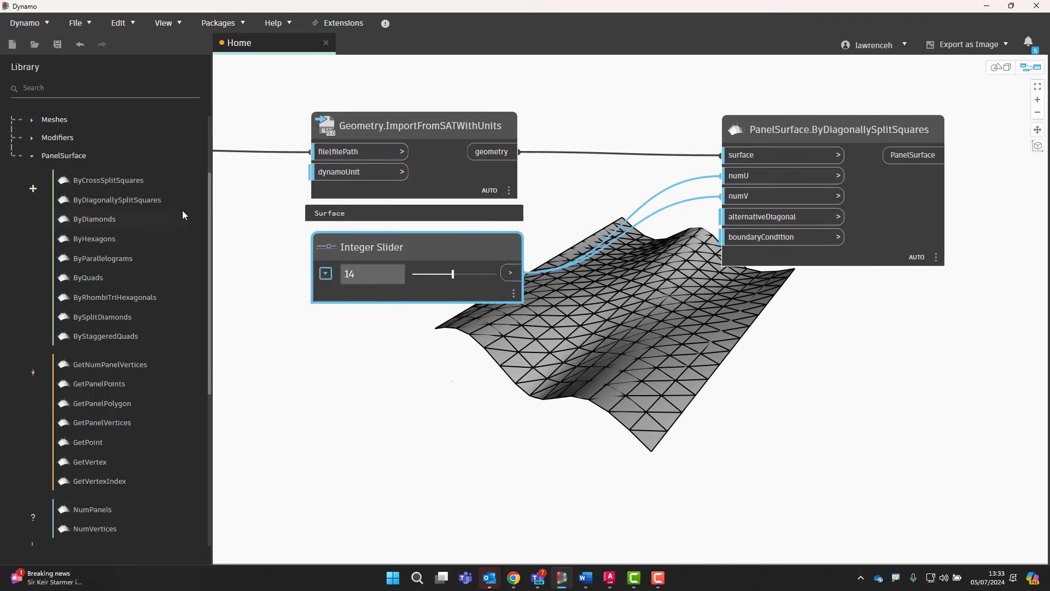
Add a PanelSurface.ByCrossSplitSquares node below ByDiagonallySplitSquares and move the surface, numU and numV connections over to it.
{"action": "left_click", "coordinate": [117, 182]}
{"action": "left_click_drag", "start_coordinate": [720, 353], "coordinate": [789, 292]}
{"action": "left_click_drag", "start_coordinate": [721, 154], "coordinate": [733, 315]}
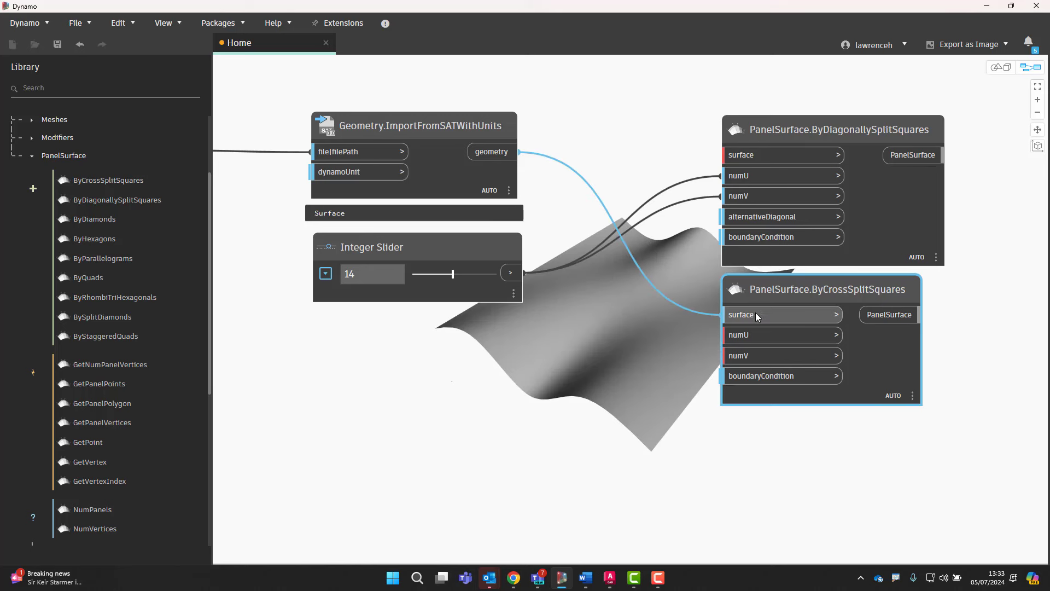
{"action": "left_click_drag", "start_coordinate": [745, 176], "coordinate": [745, 336]}
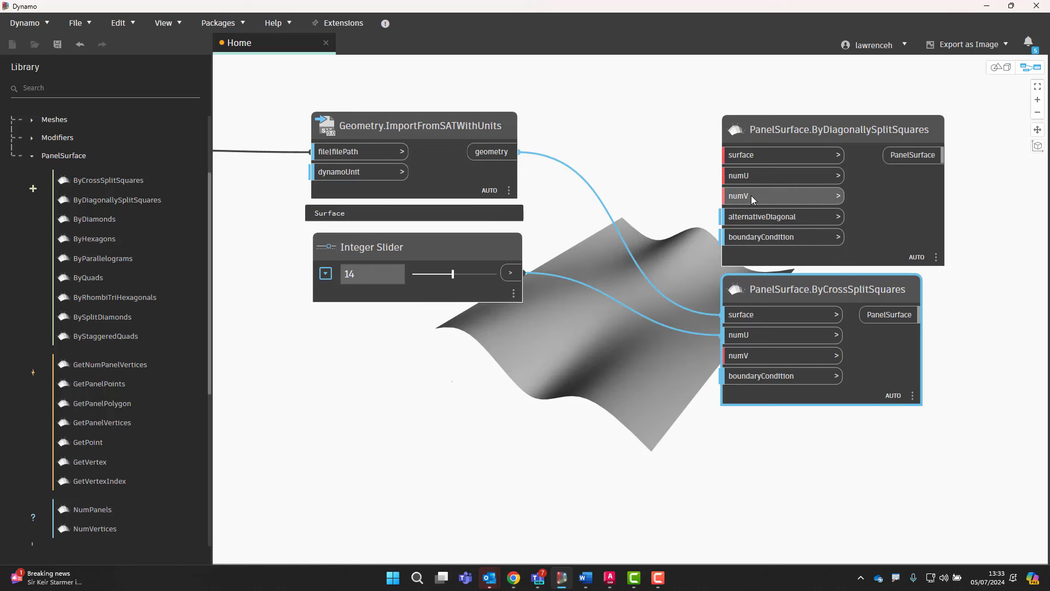
{"action": "left_click_drag", "start_coordinate": [748, 196], "coordinate": [745, 355]}
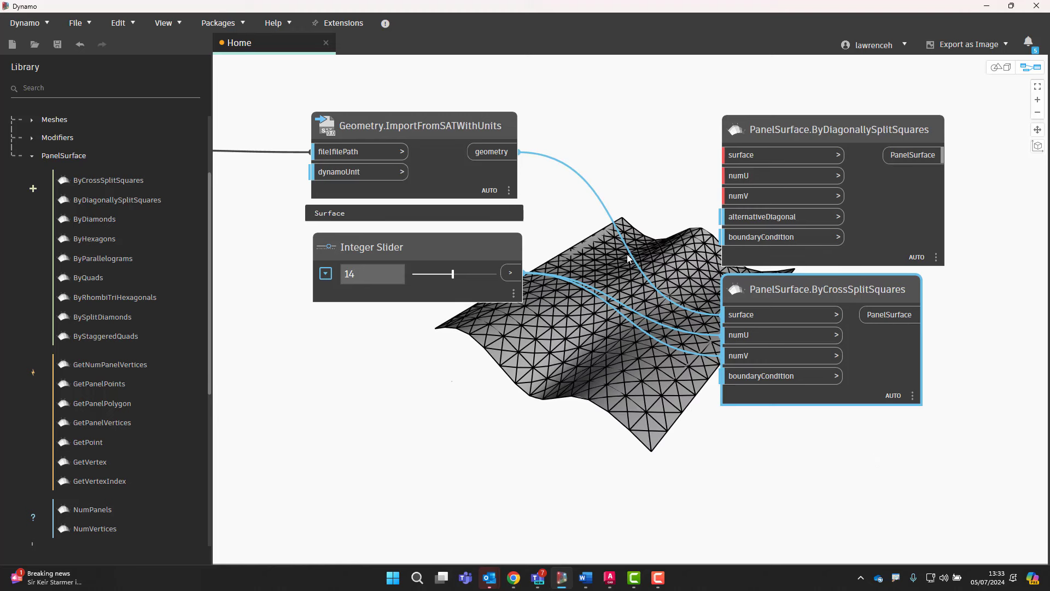
{"action": "middle_click_drag", "start_coordinate": [713, 431], "coordinate": [718, 370]}
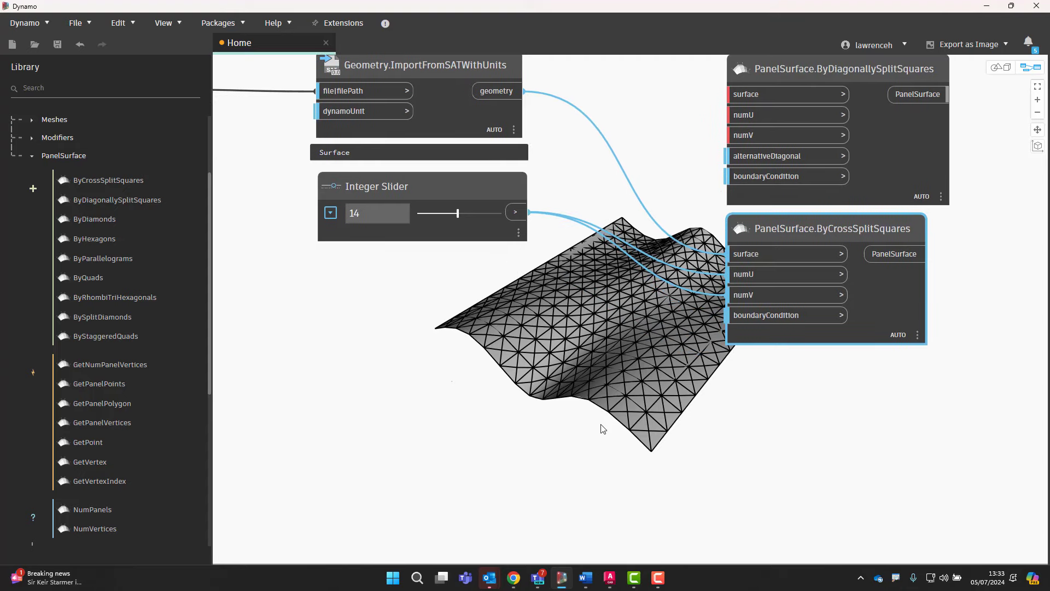
Add a PanelSurfaceBoundaryCondition.Keep node below the slider and connect it to the boundaryCondition input of ByCrossSplitSquares.
{"action": "mouse_move", "coordinate": [776, 315]}
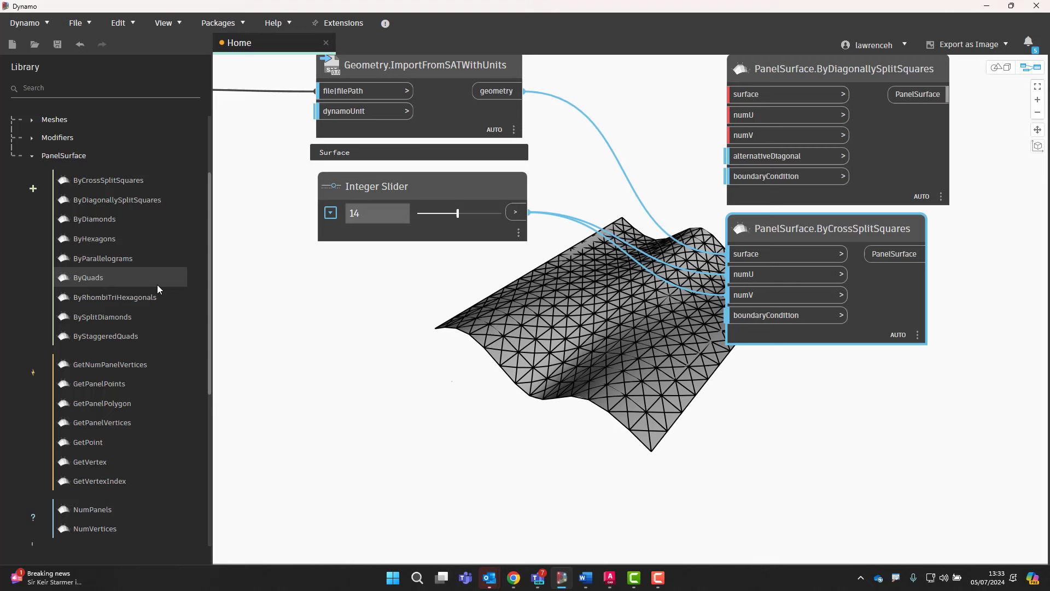
{"action": "scroll", "coordinate": [157, 285], "scroll_direction": "down", "scroll_amount": 1}
{"action": "scroll", "coordinate": [152, 292], "scroll_direction": "down", "scroll_amount": 2}
{"action": "scroll", "coordinate": [95, 266], "scroll_direction": "up", "scroll_amount": 4}
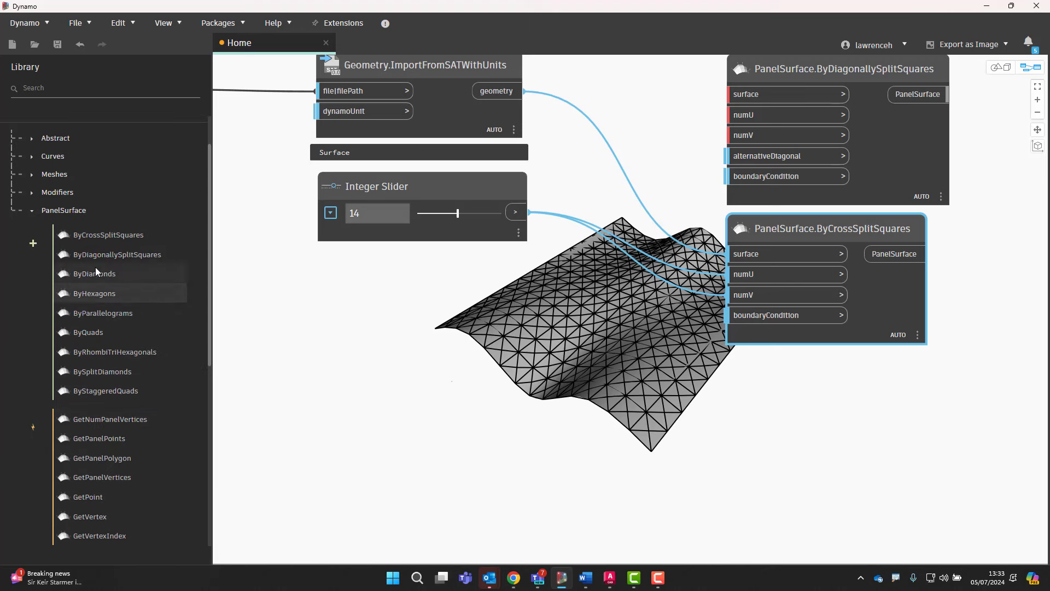
{"action": "scroll", "coordinate": [119, 267], "scroll_direction": "down", "scroll_amount": 4}
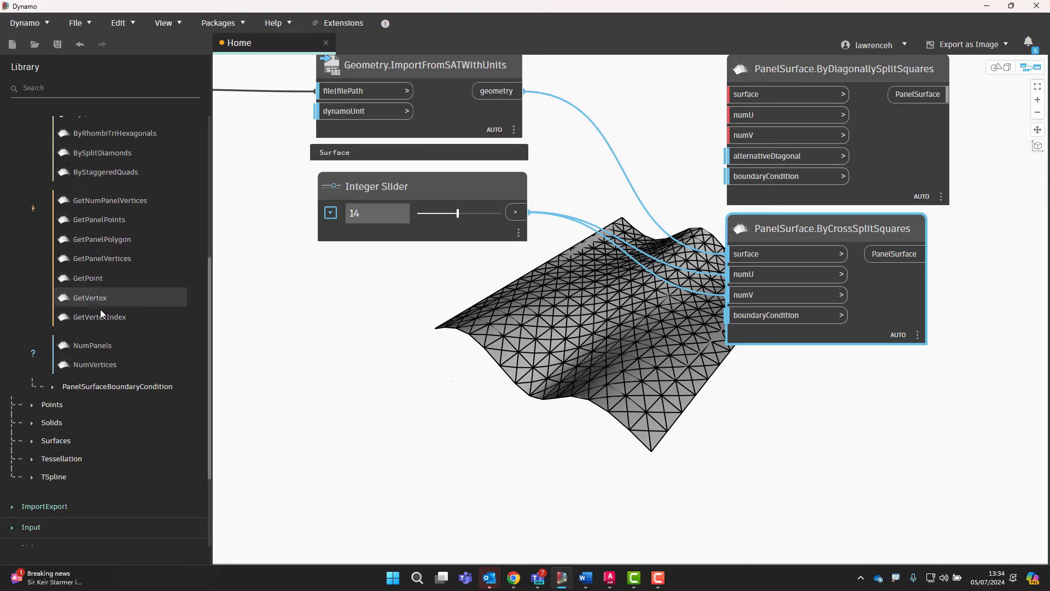
{"action": "left_click", "coordinate": [112, 387]}
{"action": "scroll", "coordinate": [164, 328], "scroll_direction": "down", "scroll_amount": 1}
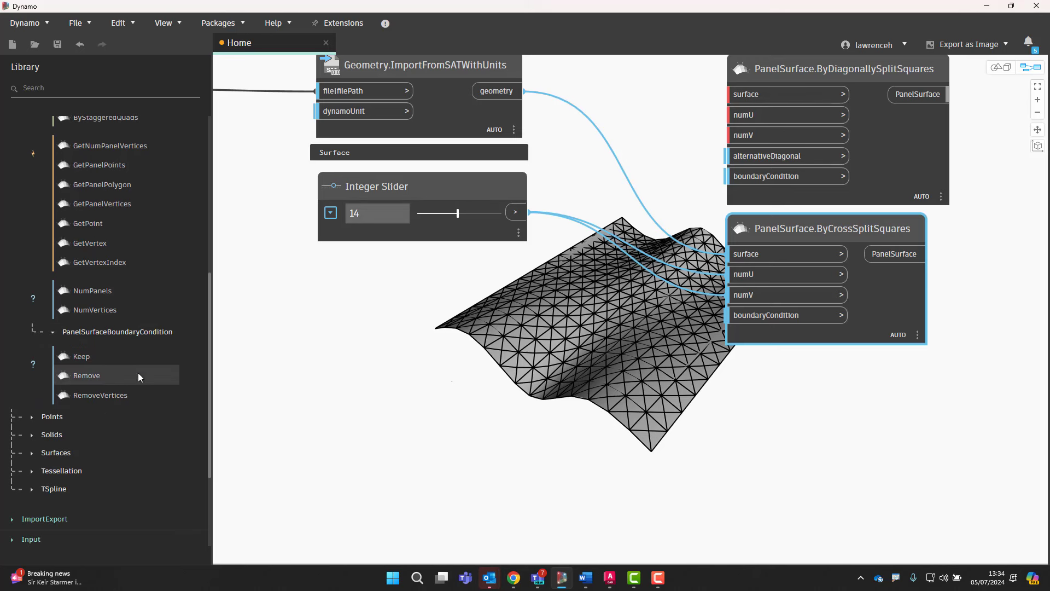
{"action": "left_click", "coordinate": [112, 362]}
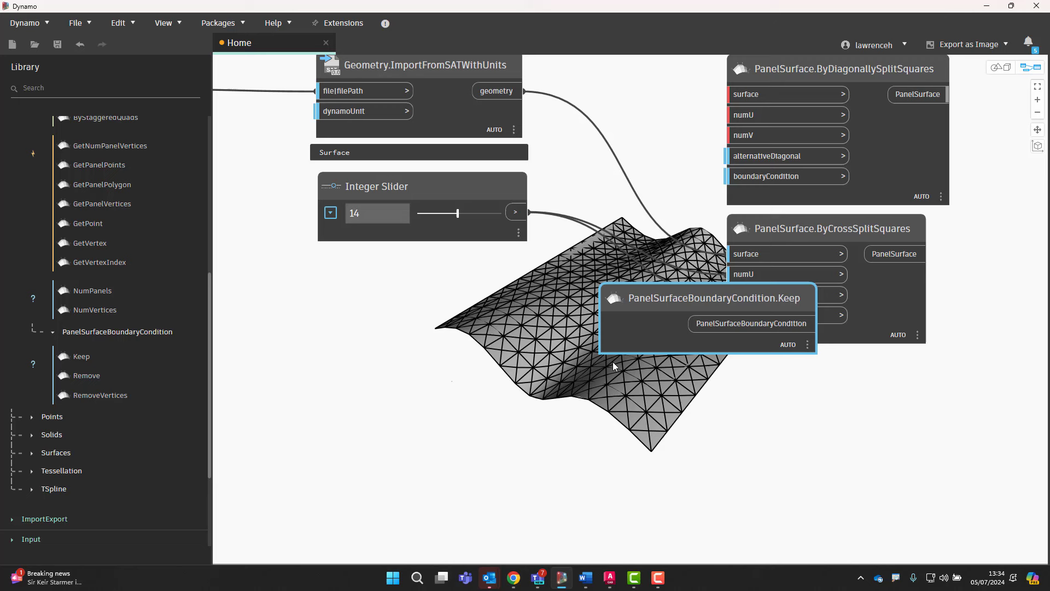
{"action": "left_click_drag", "start_coordinate": [713, 303], "coordinate": [524, 305]}
{"action": "left_click_drag", "start_coordinate": [623, 325], "coordinate": [729, 315]}
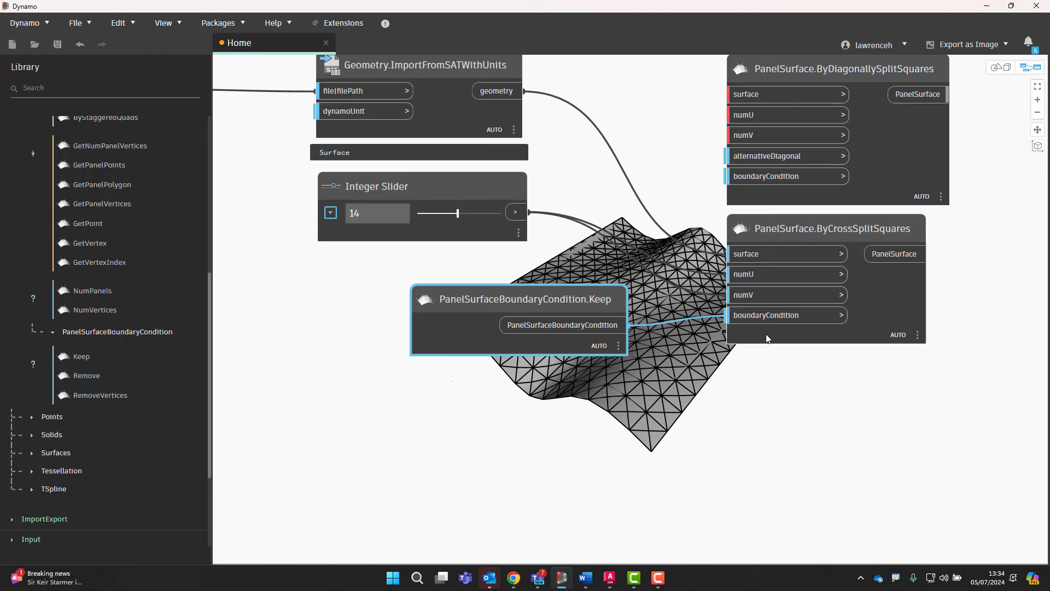
{"action": "middle_click_drag", "start_coordinate": [773, 406], "coordinate": [743, 409]}
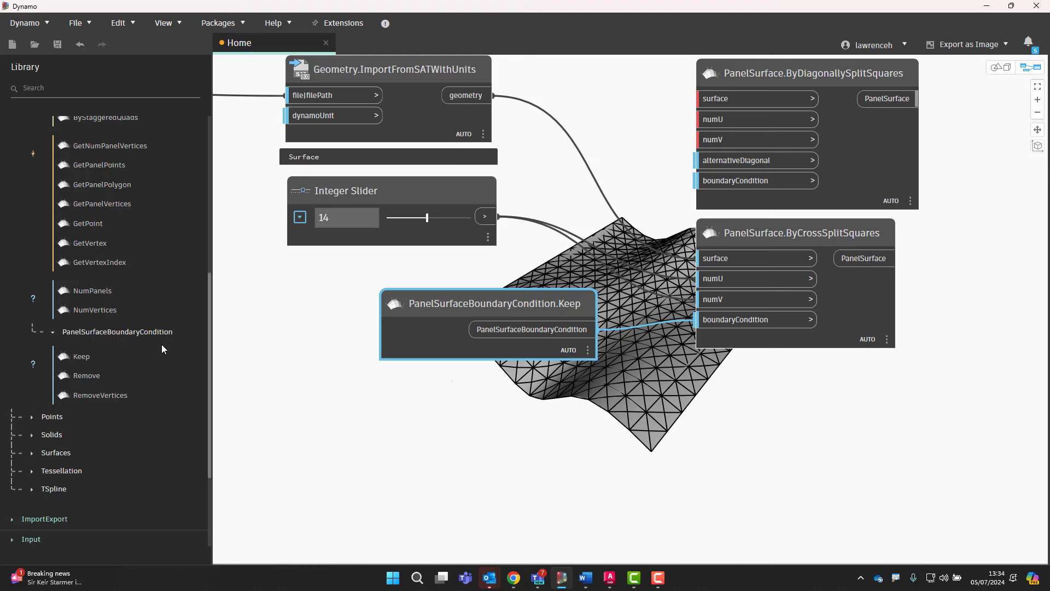
{"action": "left_click", "coordinate": [103, 356]}
{"action": "left_click_drag", "start_coordinate": [703, 311], "coordinate": [466, 388]}
{"action": "key", "text": "Delete"}
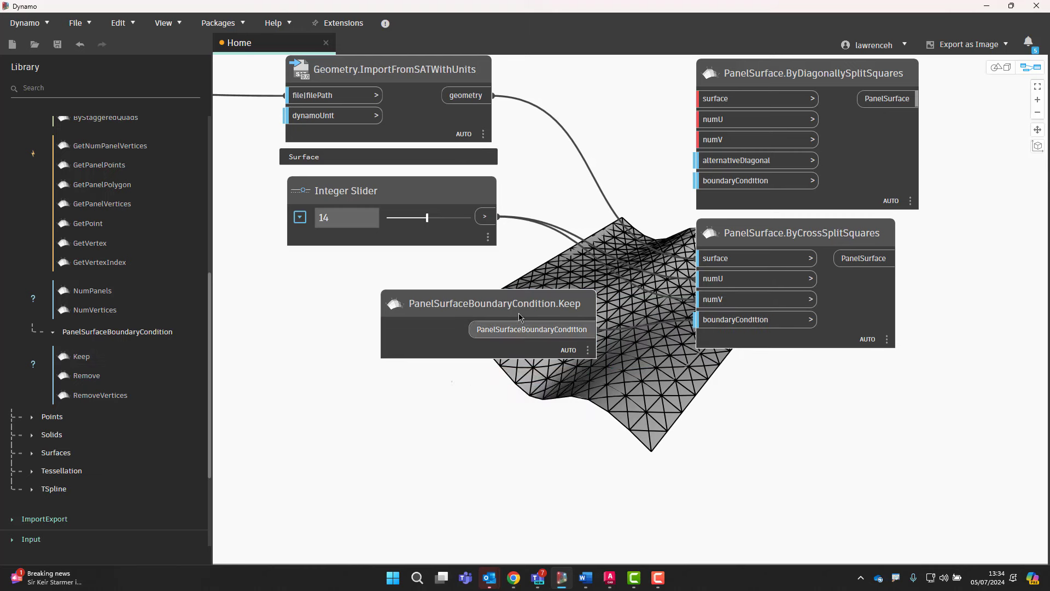
{"action": "middle_click_drag", "start_coordinate": [592, 395], "coordinate": [636, 444]}
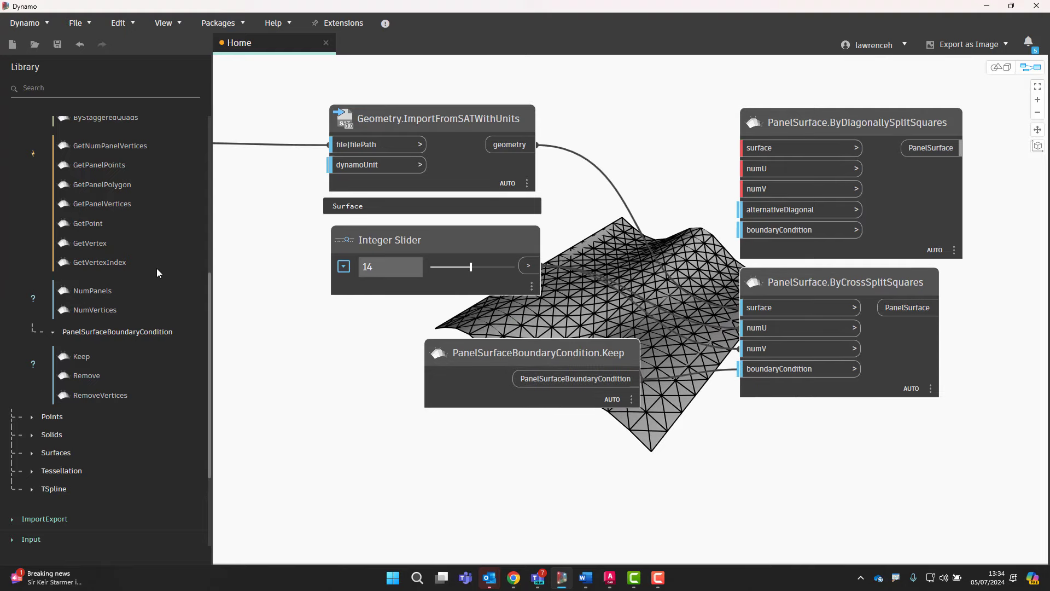
Add a PanelSurface.ByHexagons node above ByCrossSplitSquares and delete the ByDiagonallySplitSquares node.
{"action": "scroll", "coordinate": [137, 292], "scroll_direction": "up", "scroll_amount": 5}
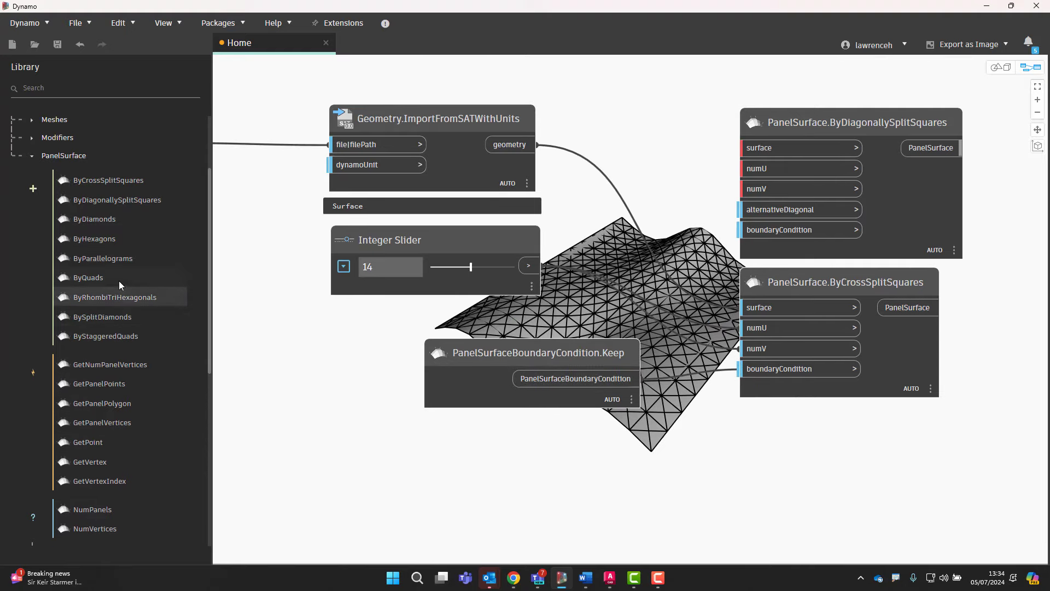
{"action": "left_click", "coordinate": [103, 241]}
{"action": "left_click_drag", "start_coordinate": [687, 332], "coordinate": [842, 99]}
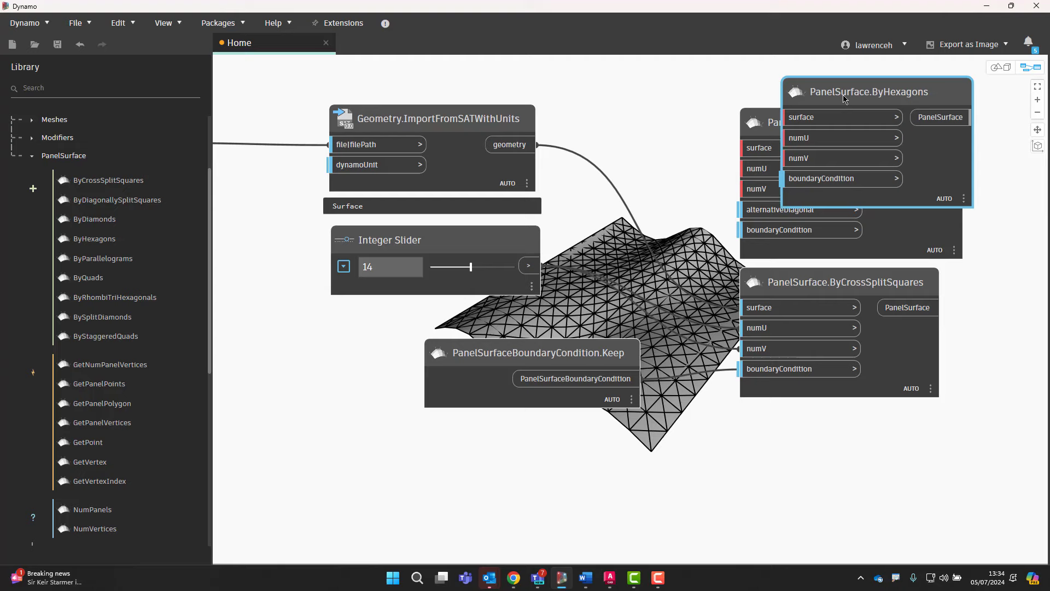
{"action": "middle_click_drag", "start_coordinate": [842, 99], "coordinate": [825, 193]}
{"action": "left_click_drag", "start_coordinate": [810, 183], "coordinate": [784, 133]}
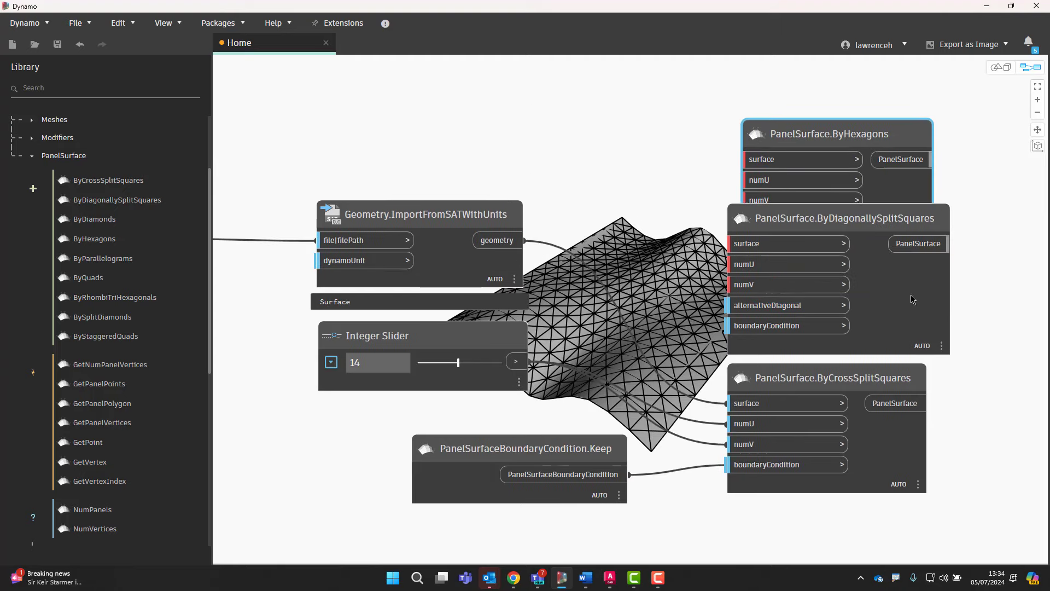
{"action": "left_click", "coordinate": [917, 300]}
{"action": "key", "text": "Delete"}
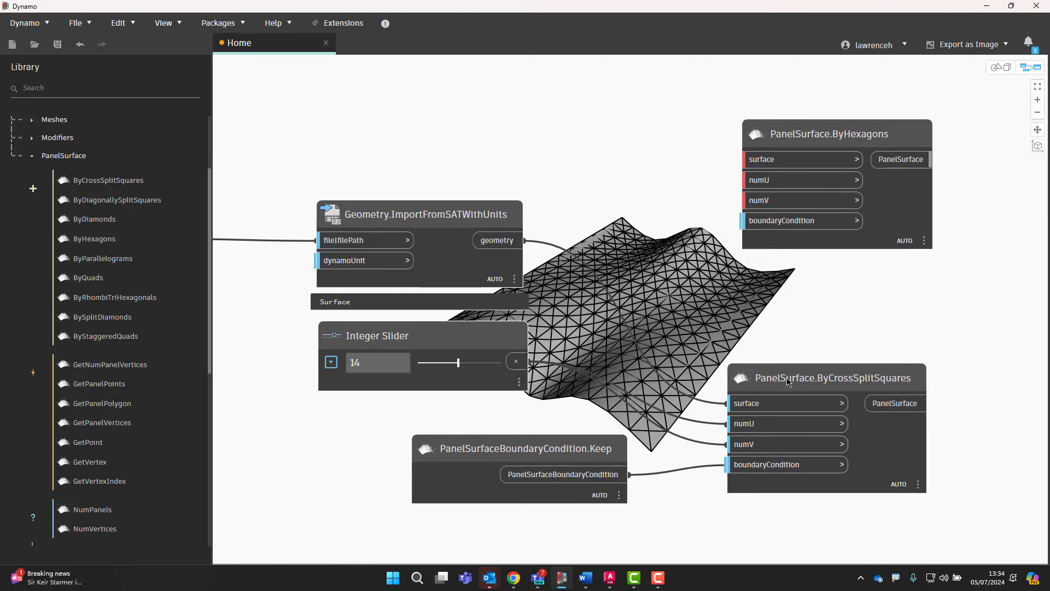
Move the surface, numU and numV connections from the ByCrossSplitSquares node to the matching inputs of the ByHexagons node.
{"action": "left_click_drag", "start_coordinate": [787, 378], "coordinate": [815, 360]}
{"action": "left_click", "coordinate": [791, 386]}
{"action": "left_click", "coordinate": [770, 160]}
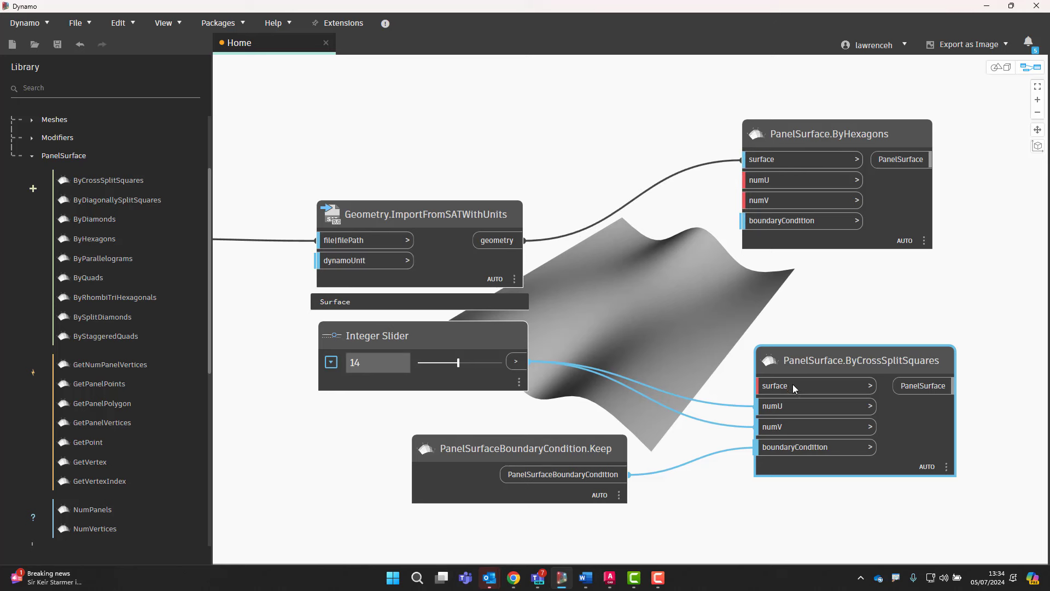
{"action": "left_click_drag", "start_coordinate": [792, 406], "coordinate": [768, 187]}
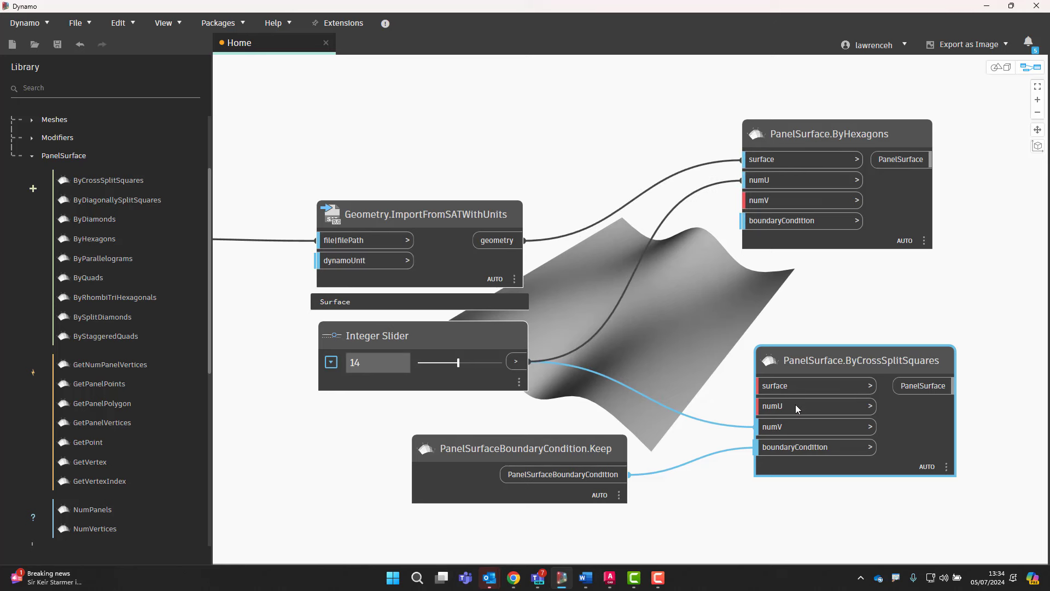
{"action": "left_click_drag", "start_coordinate": [793, 427], "coordinate": [800, 200]}
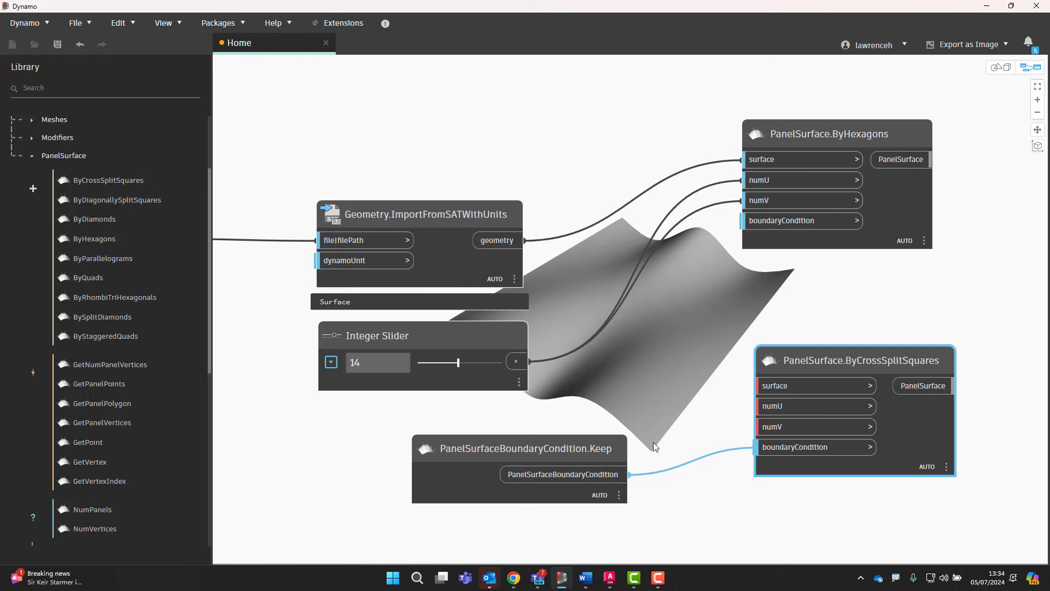
{"action": "middle_click_drag", "start_coordinate": [753, 346], "coordinate": [799, 315]}
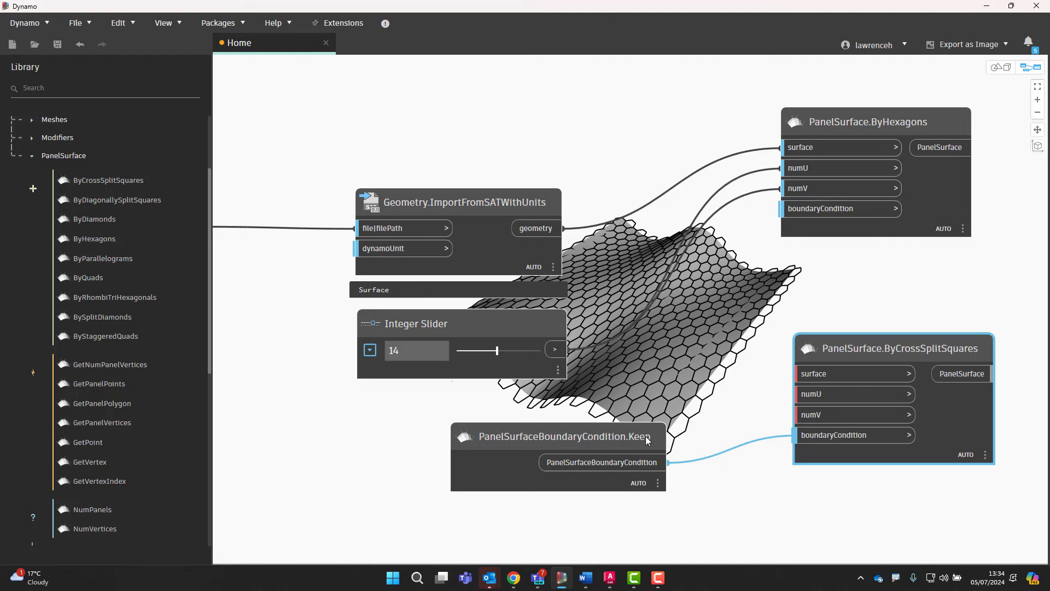
Add a PanelSurfaceBoundaryCondition.Remove node between the slider and the Keep node and connect it to the boundaryCondition input of ByHexagons.
{"action": "left_click_drag", "start_coordinate": [647, 441], "coordinate": [556, 433]}
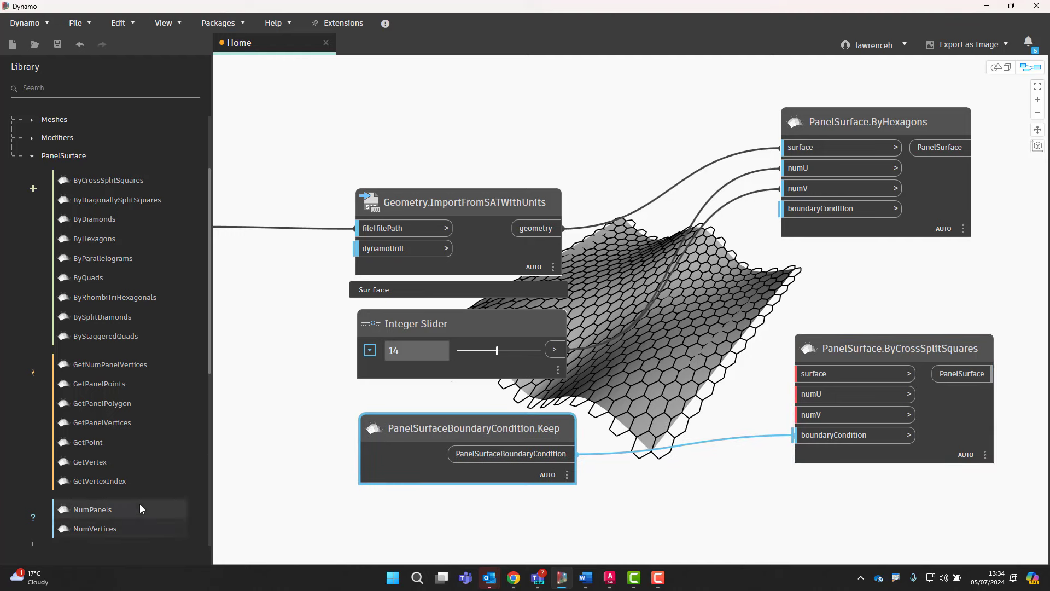
{"action": "scroll", "coordinate": [136, 520], "scroll_direction": "down", "scroll_amount": 2}
{"action": "left_click", "coordinate": [87, 484]}
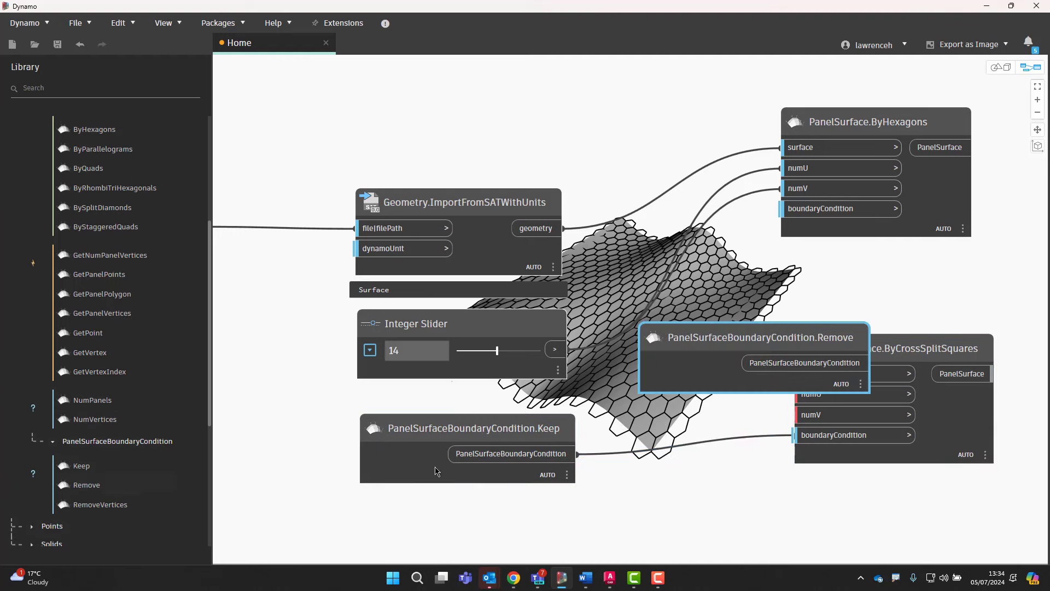
{"action": "left_click_drag", "start_coordinate": [700, 340], "coordinate": [398, 391]}
{"action": "left_click_drag", "start_coordinate": [412, 471], "coordinate": [418, 530]}
{"action": "left_click_drag", "start_coordinate": [544, 421], "coordinate": [783, 208]}
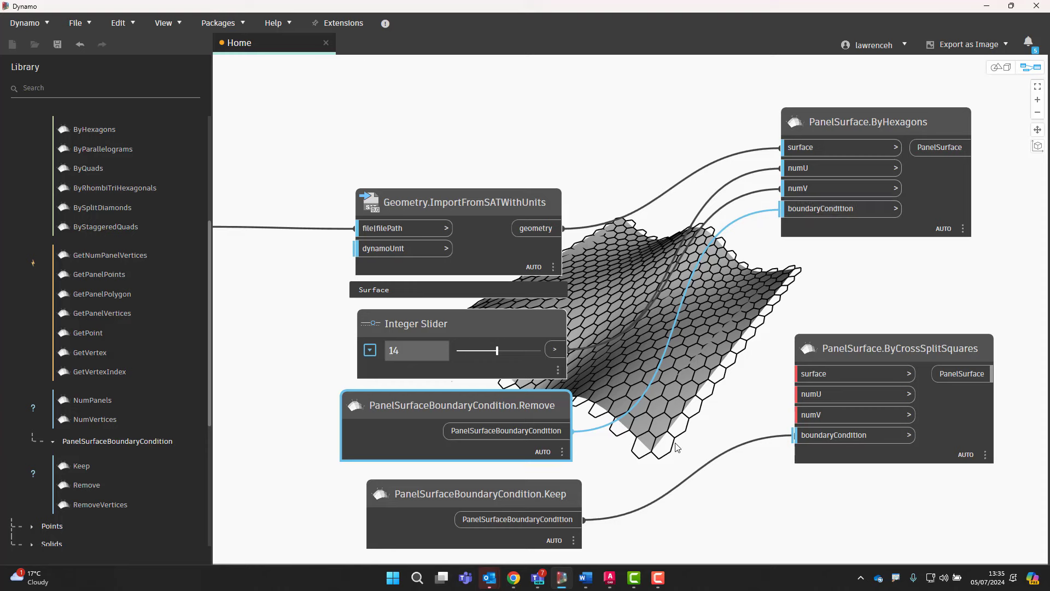
{"action": "middle_click_drag", "start_coordinate": [724, 262], "coordinate": [863, 329]}
{"action": "right_click", "coordinate": [601, 229]}
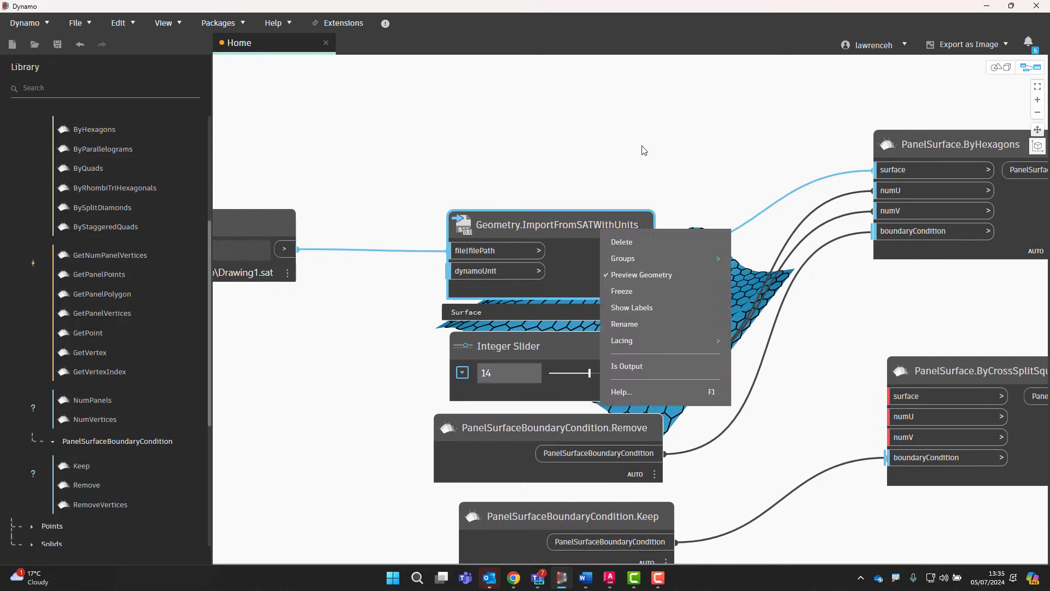
{"action": "left_click", "coordinate": [641, 148]}
{"action": "middle_click_drag", "start_coordinate": [963, 231], "coordinate": [819, 141]}
{"action": "middle_click_drag", "start_coordinate": [810, 266], "coordinate": [802, 347]}
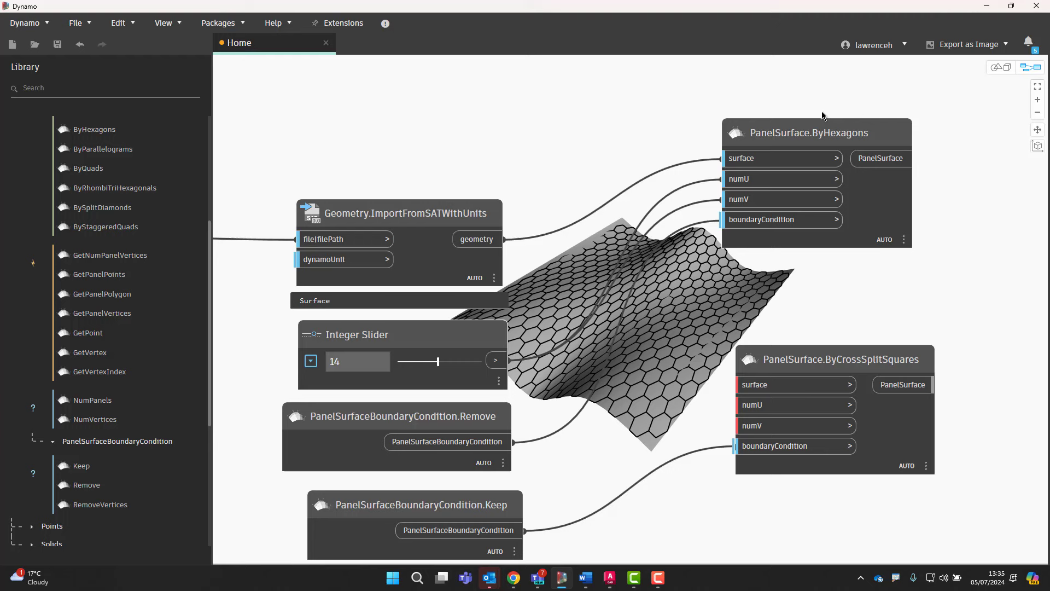
Delete the PanelSurface.ByHexagons node from the graph.
{"action": "left_click_drag", "start_coordinate": [847, 142], "coordinate": [856, 144]}
{"action": "middle_click_drag", "start_coordinate": [818, 331], "coordinate": [823, 291]}
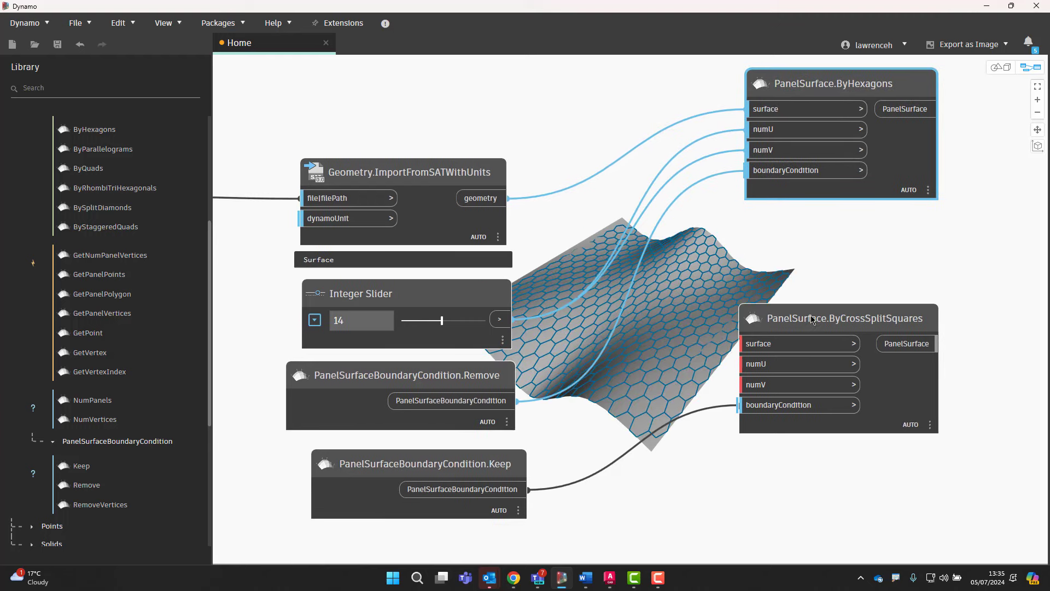
{"action": "key", "text": "Delete"}
Connect the import node's geometry to the surface input of ByCrossSplitSquares and the Integer Slider to its numU and numV inputs.
{"action": "middle_click_drag", "start_coordinate": [726, 412], "coordinate": [758, 339]}
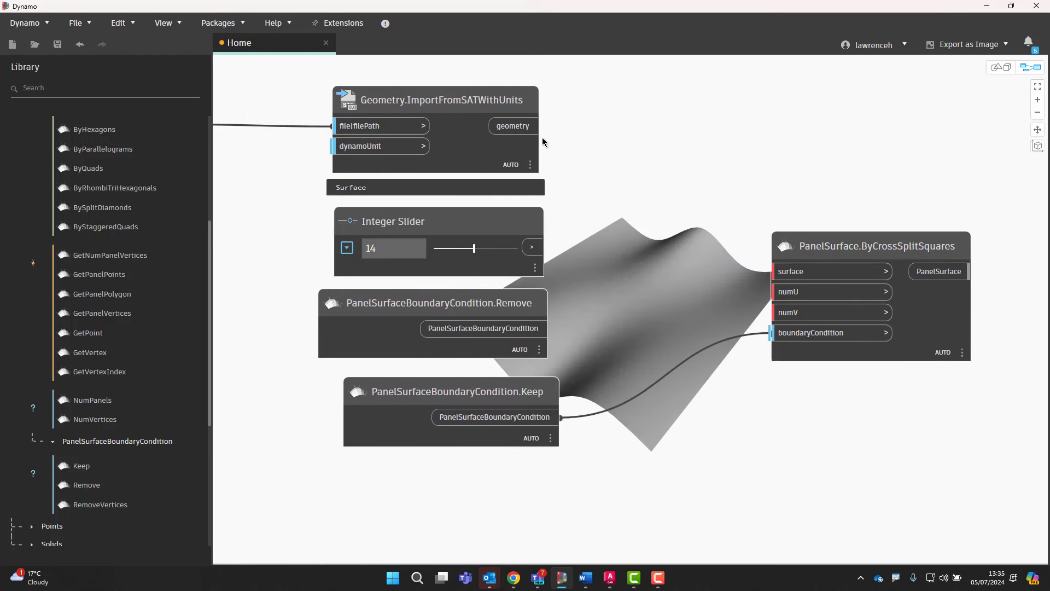
{"action": "left_click", "coordinate": [794, 274]}
{"action": "left_click", "coordinate": [810, 295]}
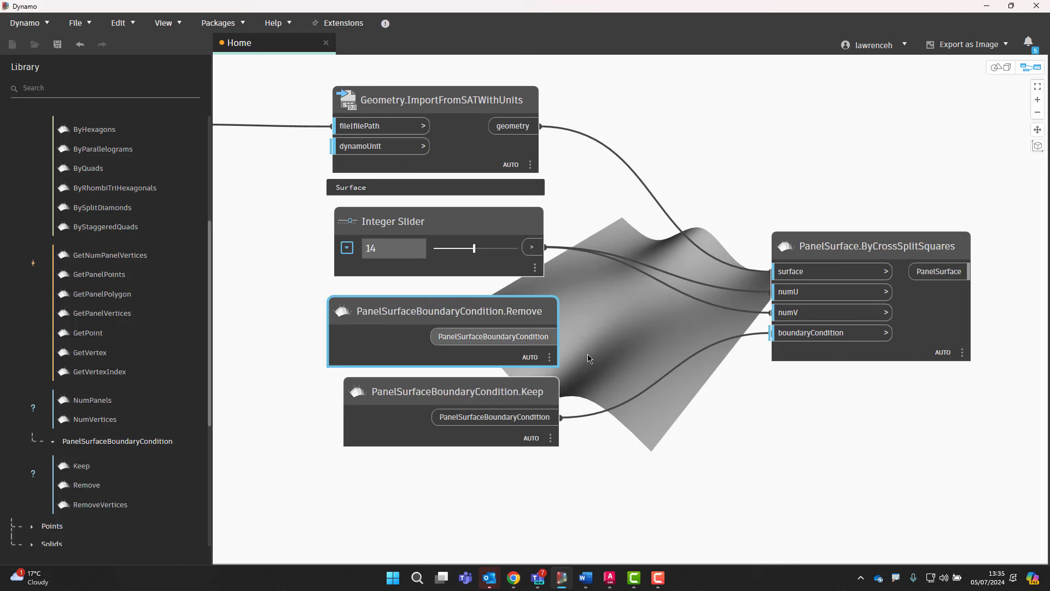
Delete the PanelSurfaceBoundaryCondition.Remove node, then place the Keep node below the Integer Slider and ByCrossSplitSquares beside the import node.
{"action": "key", "text": "Delete"}
{"action": "left_click_drag", "start_coordinate": [530, 391], "coordinate": [516, 296]}
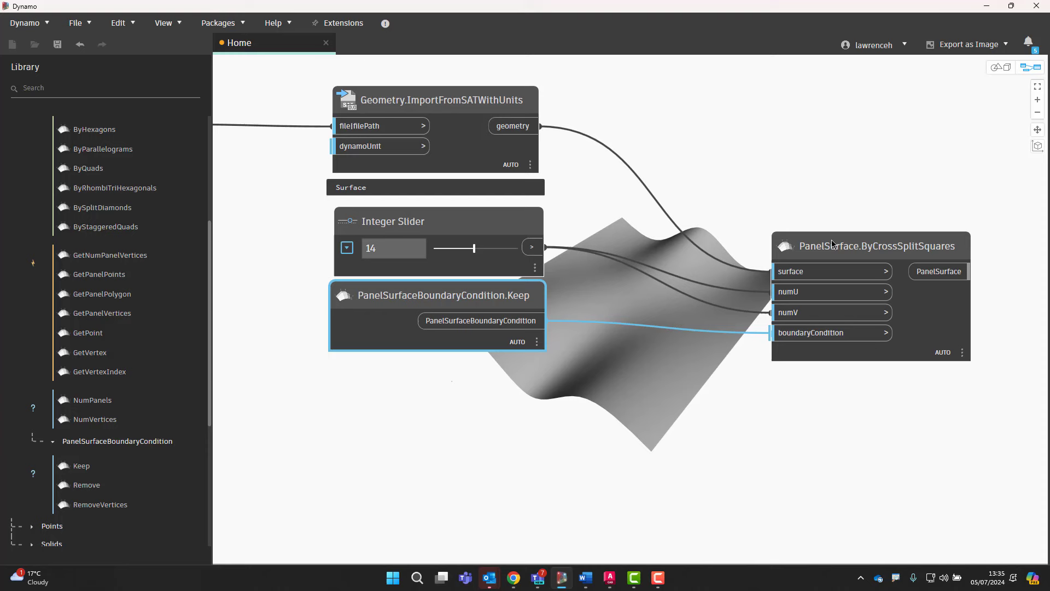
{"action": "left_click_drag", "start_coordinate": [831, 242], "coordinate": [716, 111]}
{"action": "left_click", "coordinate": [895, 352]}
{"action": "middle_click_drag", "start_coordinate": [820, 371], "coordinate": [674, 377]}
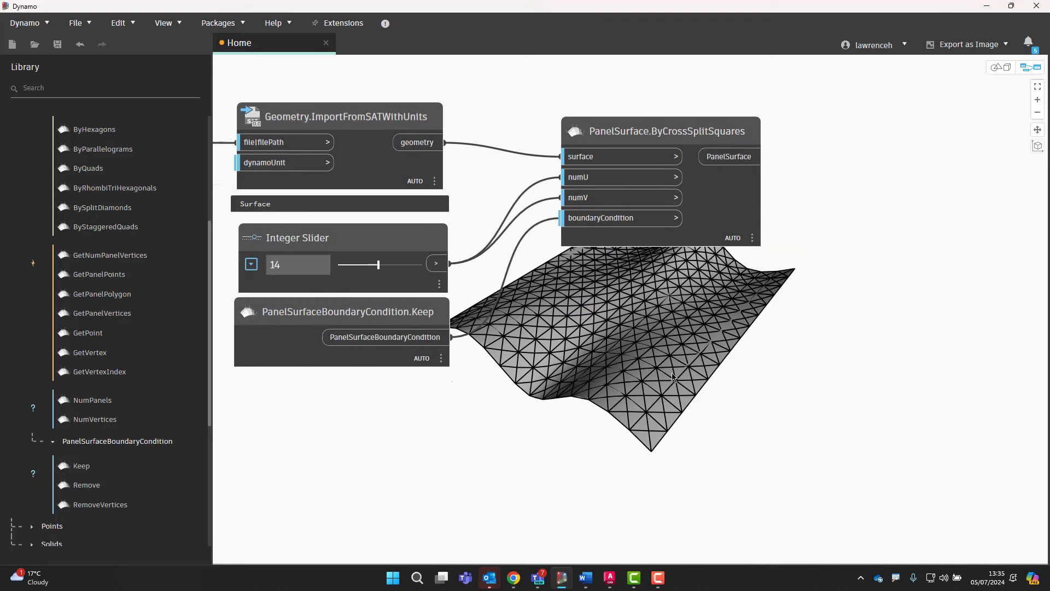
Add a PanelSurface.GetPanelPolygon node beside ByCrossSplitSquares and connect the PanelSurface output to its panelSurface input.
{"action": "scroll", "coordinate": [158, 399], "scroll_direction": "up", "scroll_amount": 1}
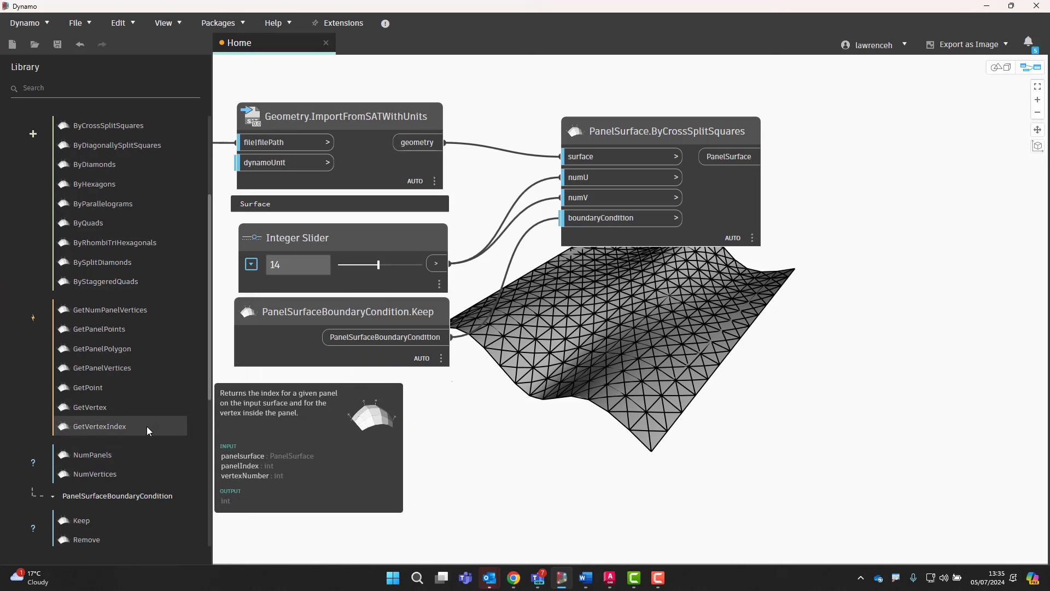
{"action": "mouse_move", "coordinate": [132, 330]}
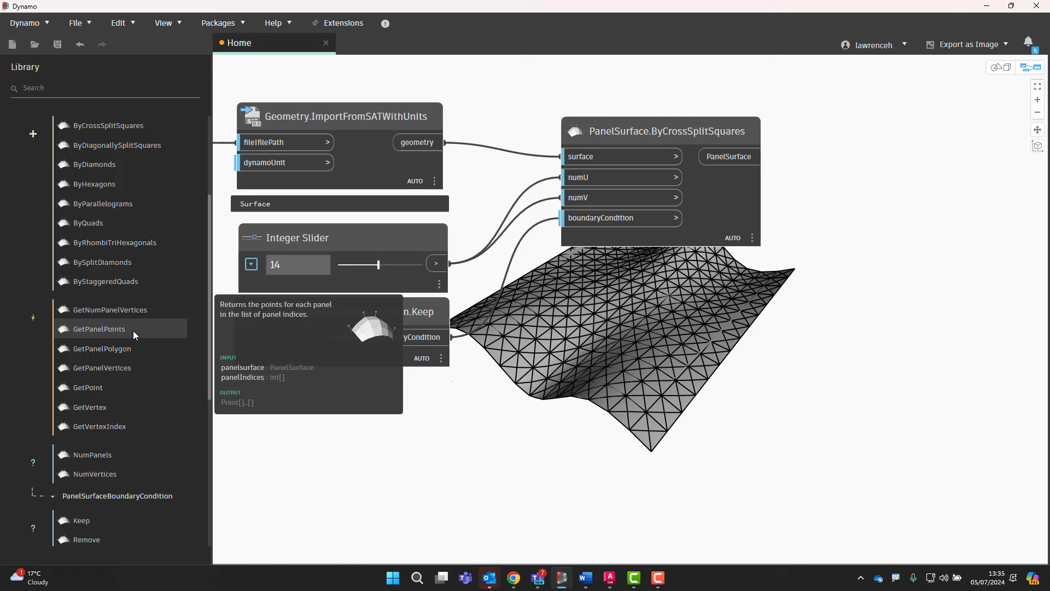
{"action": "left_click", "coordinate": [131, 348]}
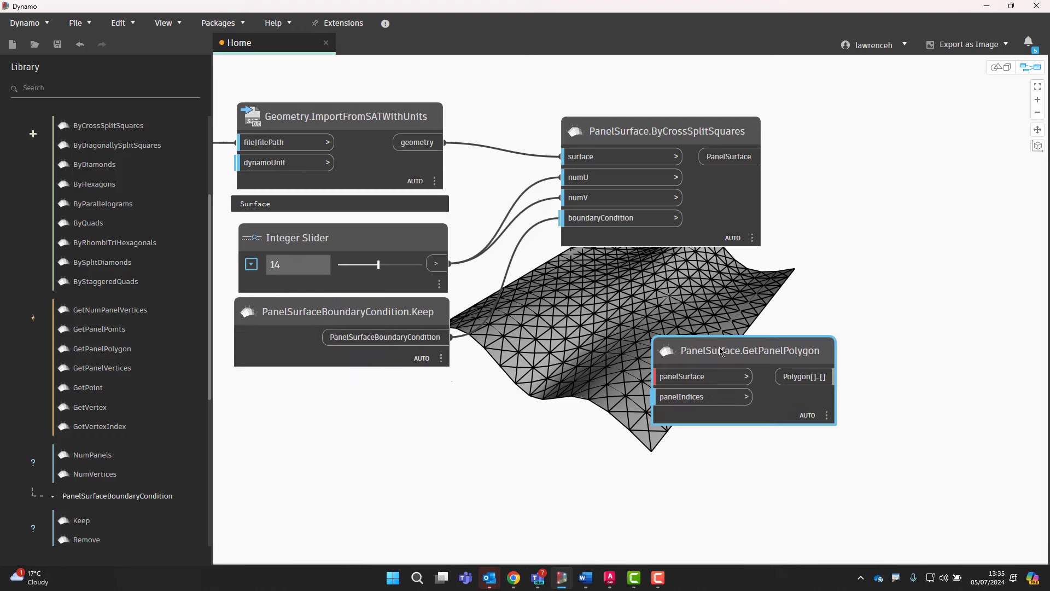
{"action": "left_click_drag", "start_coordinate": [723, 352], "coordinate": [907, 141]}
{"action": "middle_click_drag", "start_coordinate": [954, 300], "coordinate": [765, 299]}
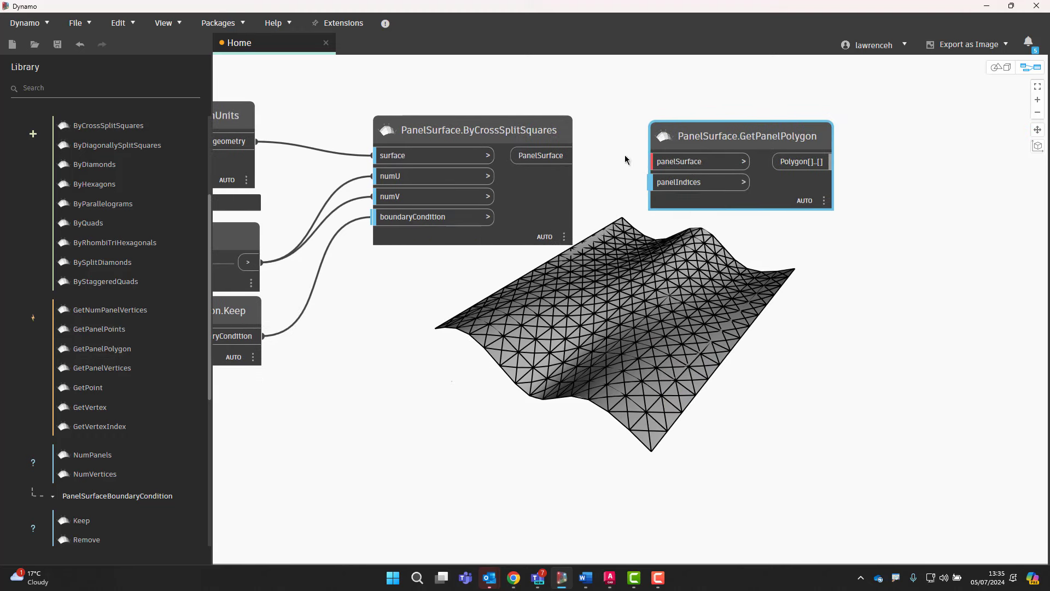
{"action": "left_click_drag", "start_coordinate": [663, 139], "coordinate": [694, 137]}
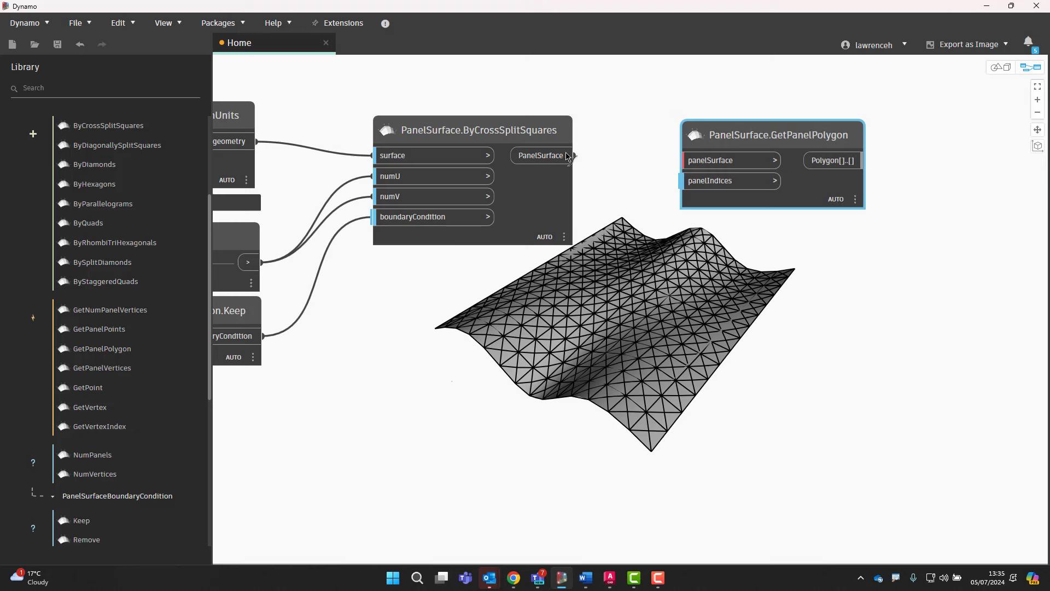
{"action": "left_click", "coordinate": [727, 163]}
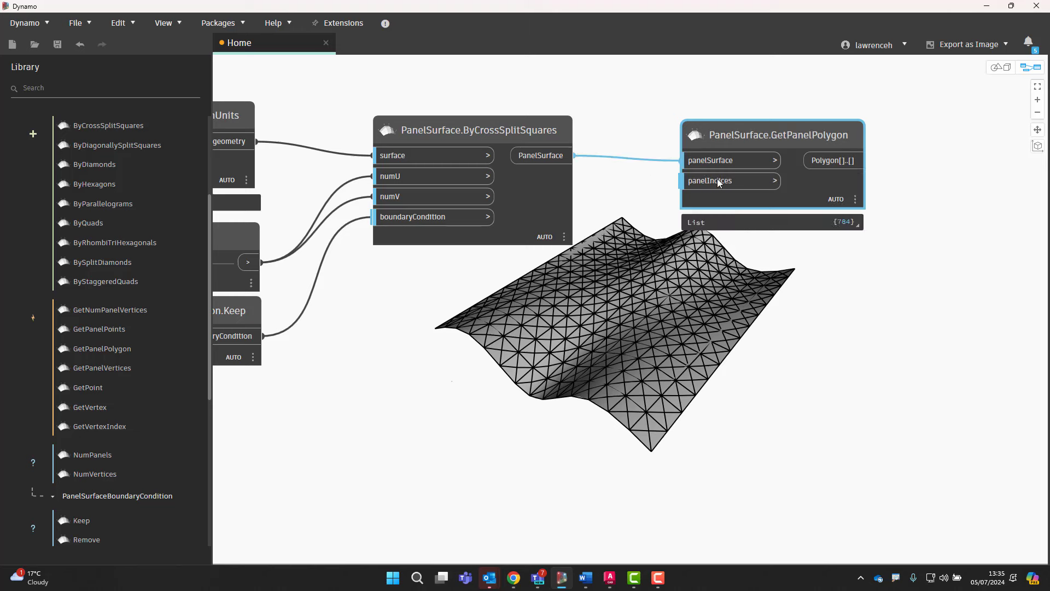
Check the panelIndices input description and examine the list of polygons output by GetPanelPolygon.
{"action": "mouse_move", "coordinate": [707, 185]}
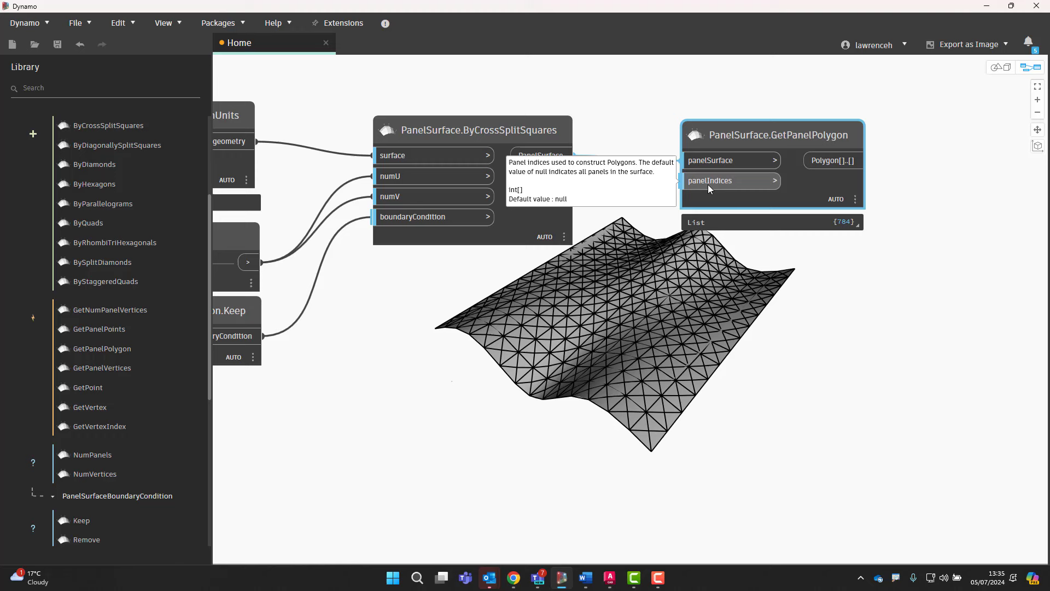
{"action": "mouse_move", "coordinate": [858, 221]}
{"action": "scroll", "coordinate": [947, 280], "scroll_direction": "up", "scroll_amount": 2}
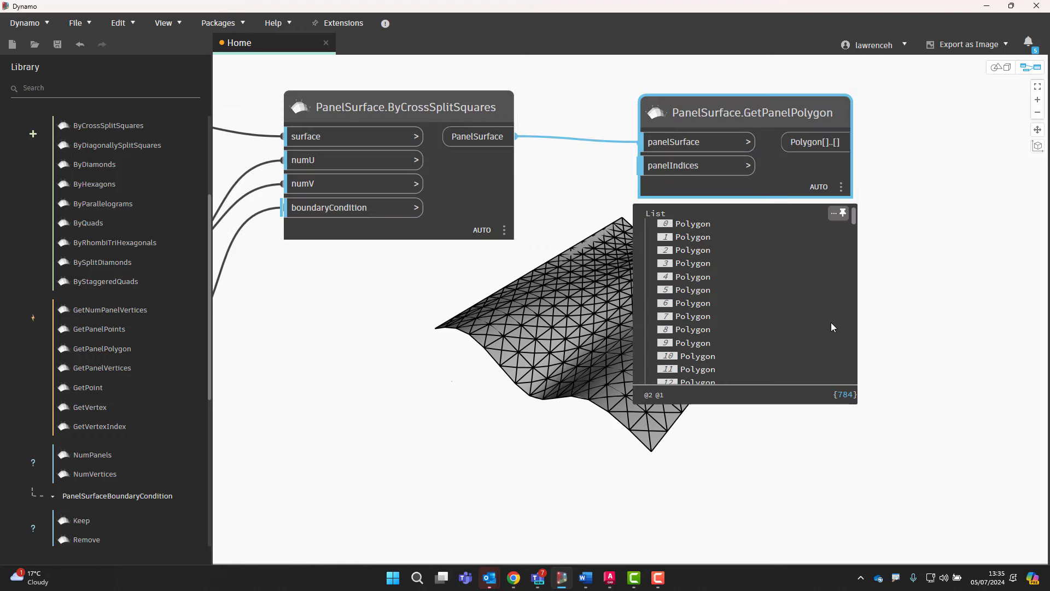
{"action": "scroll", "coordinate": [832, 323], "scroll_direction": "down", "scroll_amount": 10}
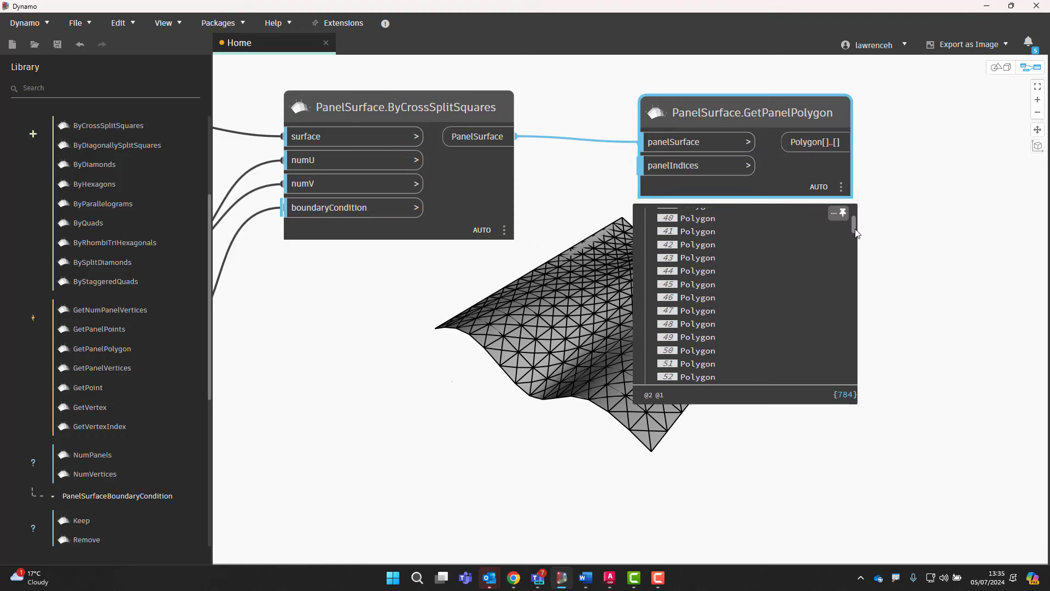
{"action": "left_click_drag", "start_coordinate": [857, 234], "coordinate": [853, 194]}
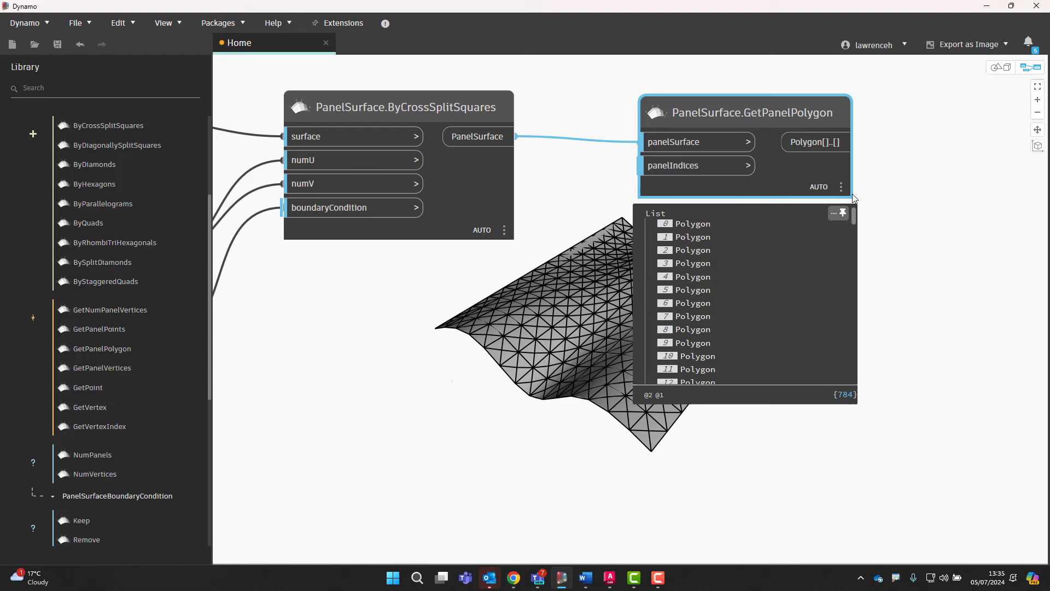
{"action": "middle_click_drag", "start_coordinate": [892, 239], "coordinate": [864, 278]}
Add a Polygon.Corners node and connect the GetPanelPolygon output to its polygon input.
{"action": "scroll", "coordinate": [171, 376], "scroll_direction": "up", "scroll_amount": 1}
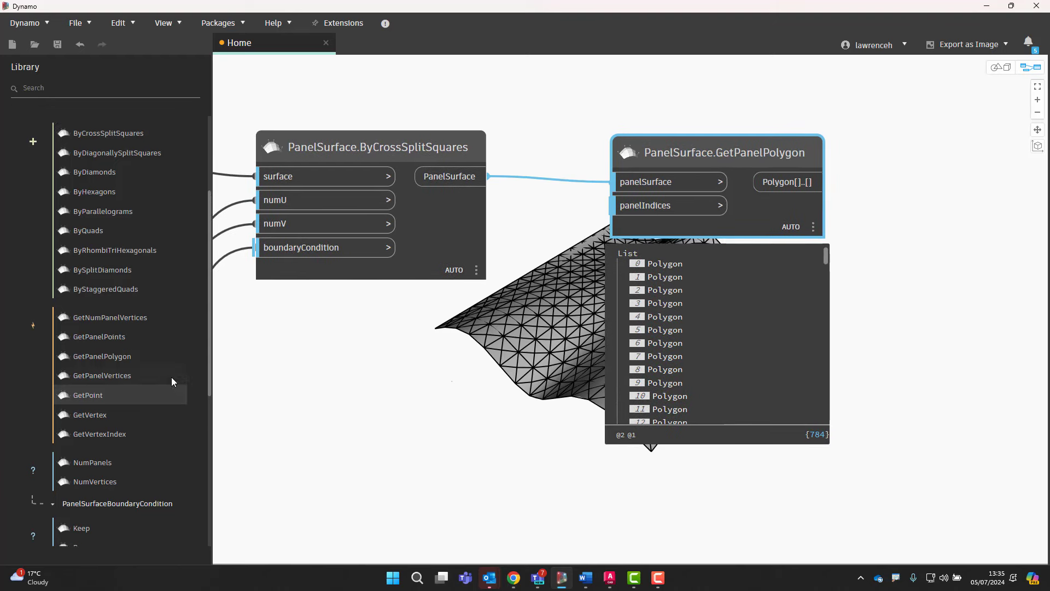
{"action": "scroll", "coordinate": [172, 376], "scroll_direction": "up", "scroll_amount": 5}
{"action": "left_click", "coordinate": [71, 268]}
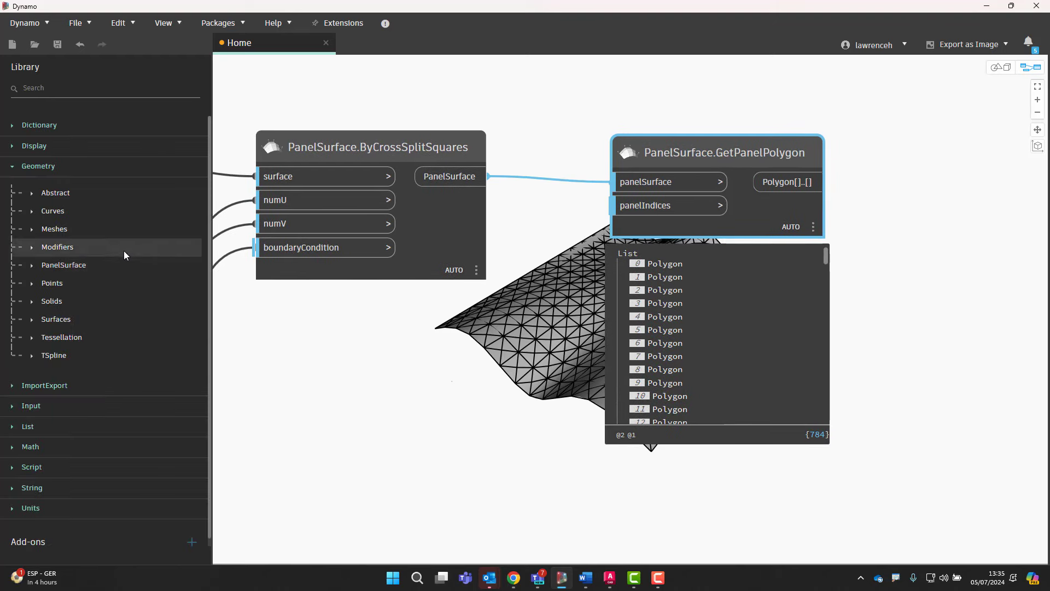
{"action": "left_click", "coordinate": [78, 210]}
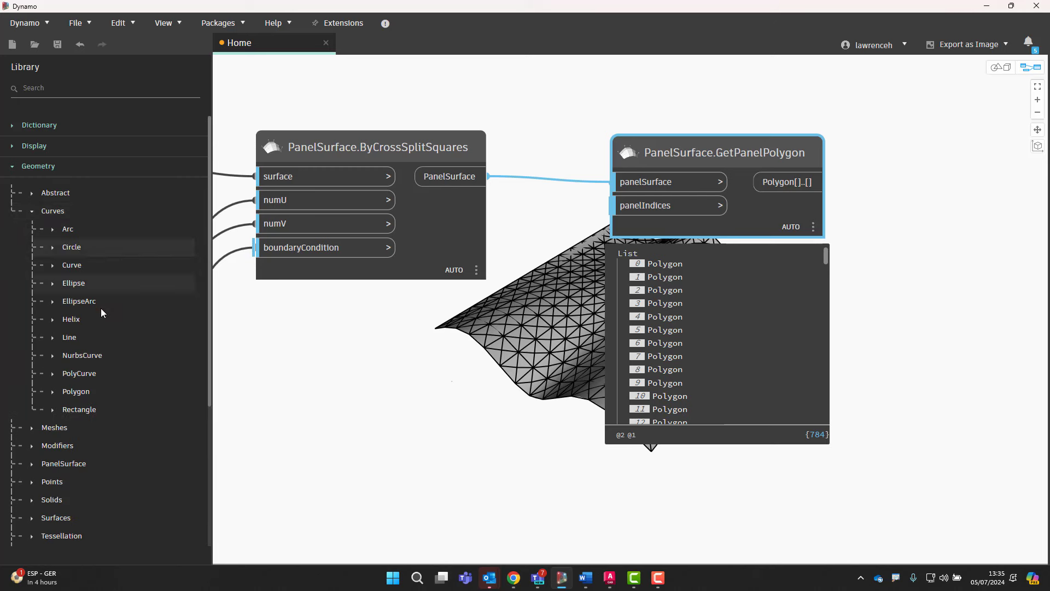
{"action": "left_click", "coordinate": [94, 391]}
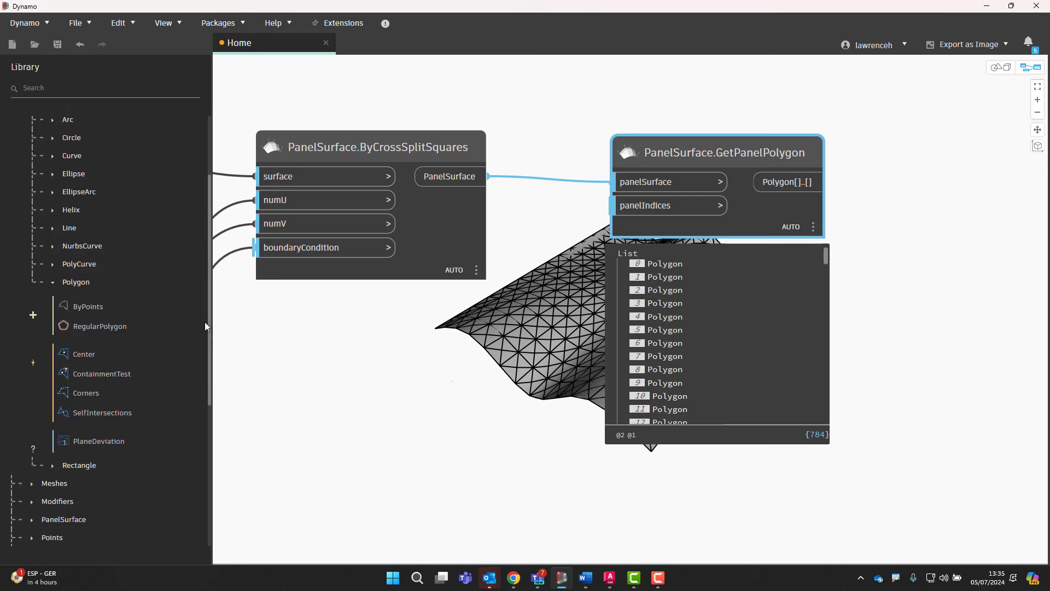
{"action": "left_click", "coordinate": [97, 395]}
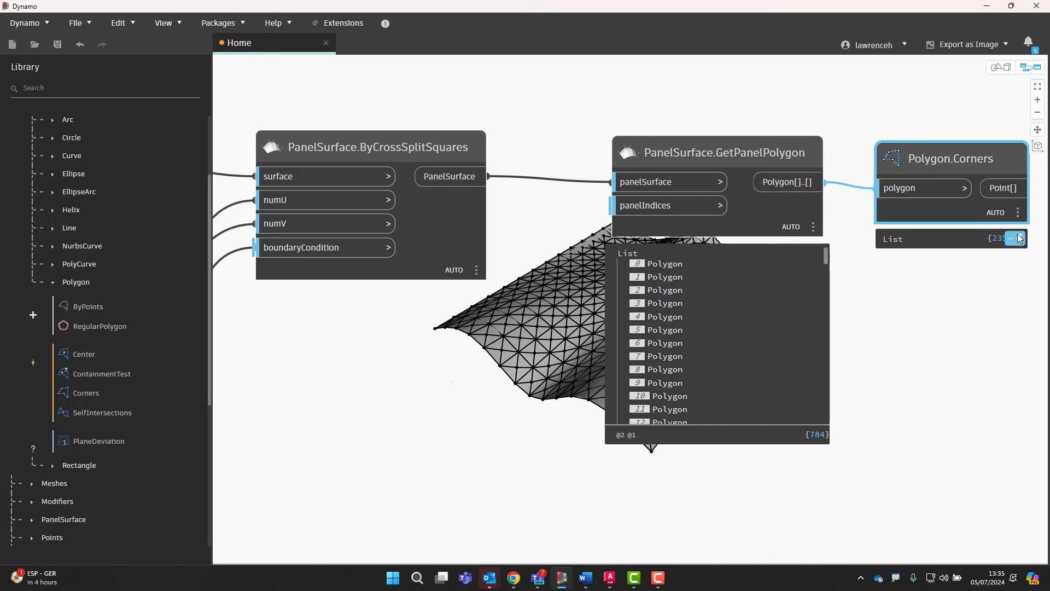
Pin the Polygon.Corners output preview and examine the corner points listed for the first two panels.
{"action": "left_click", "coordinate": [1016, 237]}
{"action": "middle_click_drag", "start_coordinate": [946, 314], "coordinate": [429, 271]}
{"action": "left_click", "coordinate": [385, 253]}
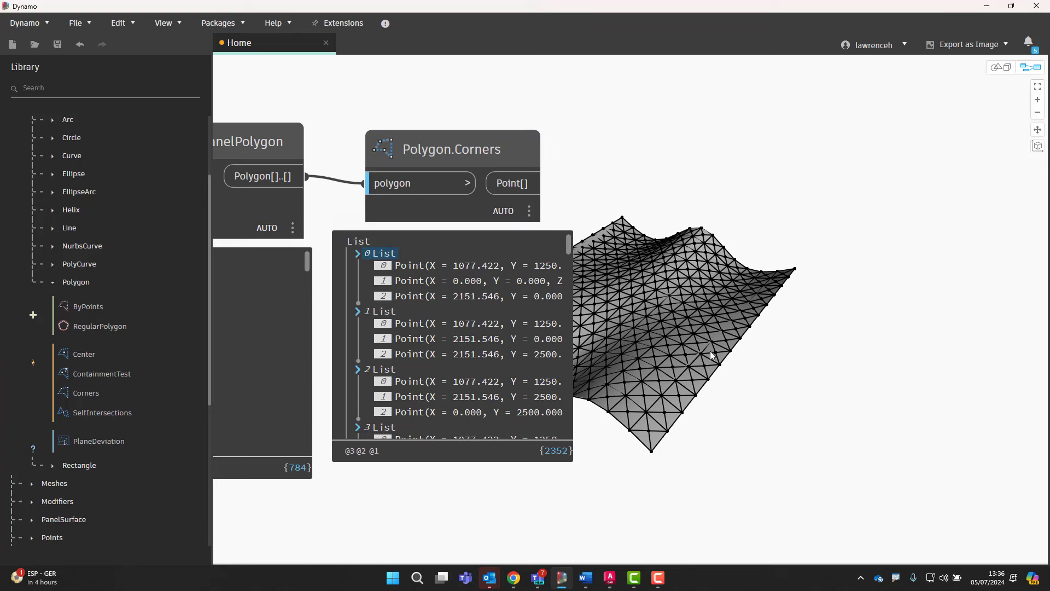
{"action": "middle_click_drag", "start_coordinate": [710, 350], "coordinate": [593, 319]}
{"action": "middle_click_drag", "start_coordinate": [338, 265], "coordinate": [431, 315]}
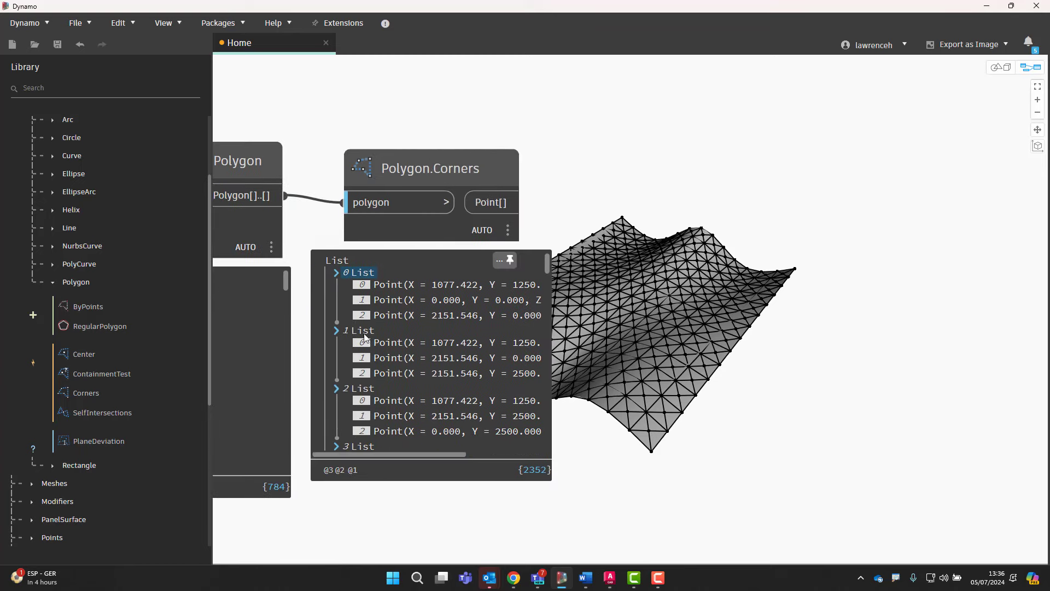
{"action": "middle_click_drag", "start_coordinate": [645, 362], "coordinate": [962, 371]}
{"action": "scroll", "coordinate": [960, 370], "scroll_direction": "down", "scroll_amount": 3}
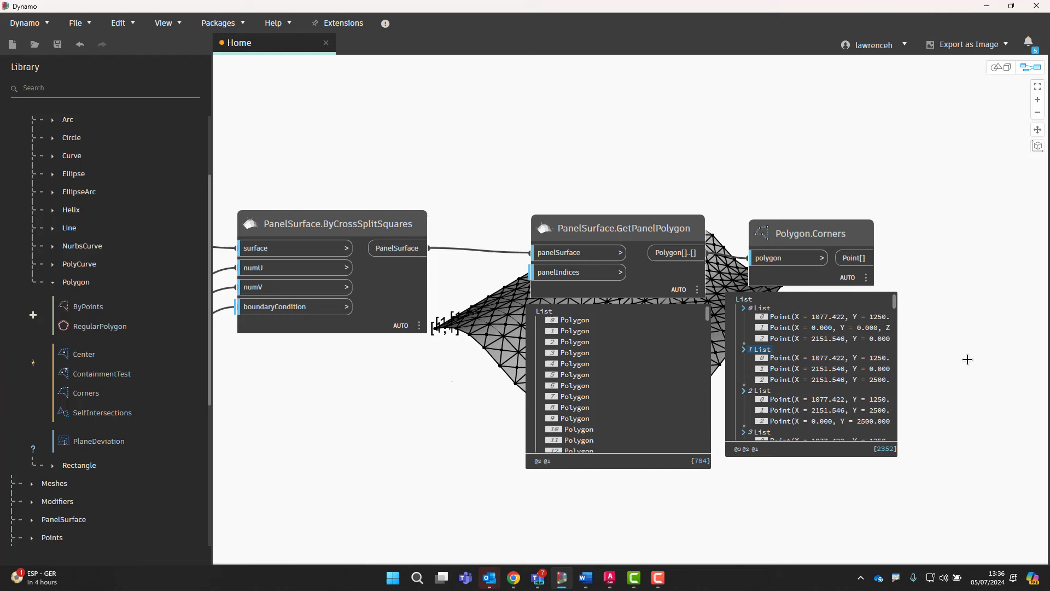
Delete the GetPanelPolygon and Polygon.Corners nodes from the graph.
{"action": "left_click", "coordinate": [652, 224]}
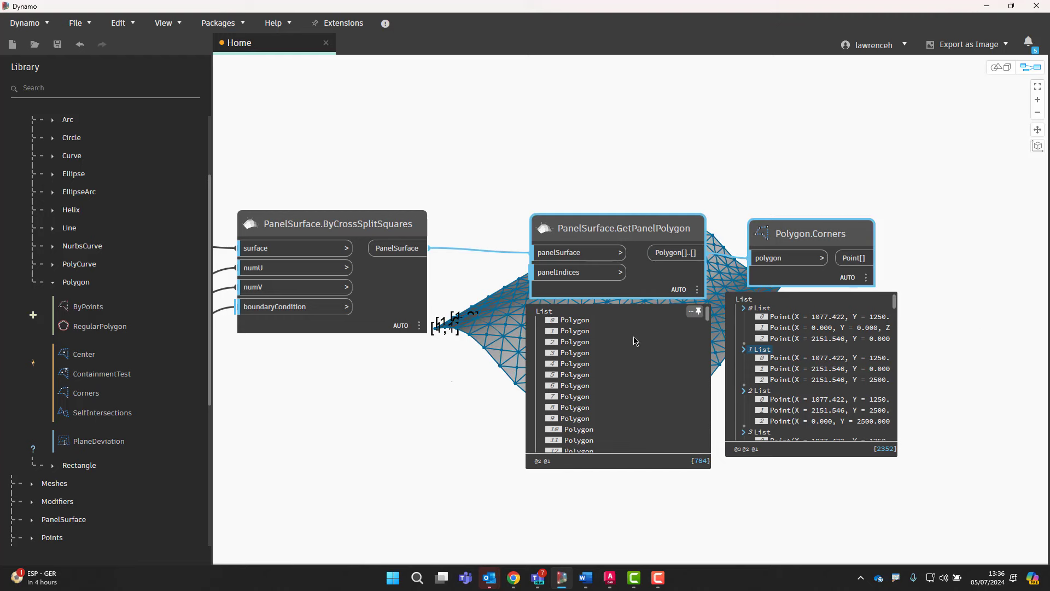
{"action": "key", "text": "Delete"}
{"action": "middle_click_drag", "start_coordinate": [452, 391], "coordinate": [567, 351]}
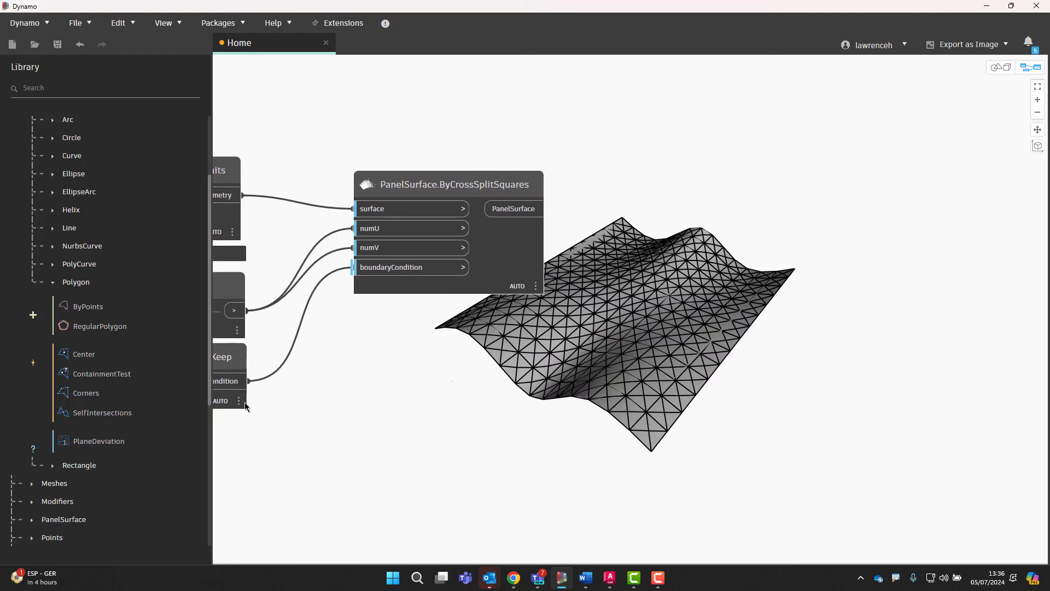
Add a PanelSurface.GetPanelPoints node beside ByCrossSplitSquares and connect the PanelSurface output to its panelSurface input.
{"action": "scroll", "coordinate": [119, 441], "scroll_direction": "up", "scroll_amount": 3}
{"action": "left_click", "coordinate": [87, 205]}
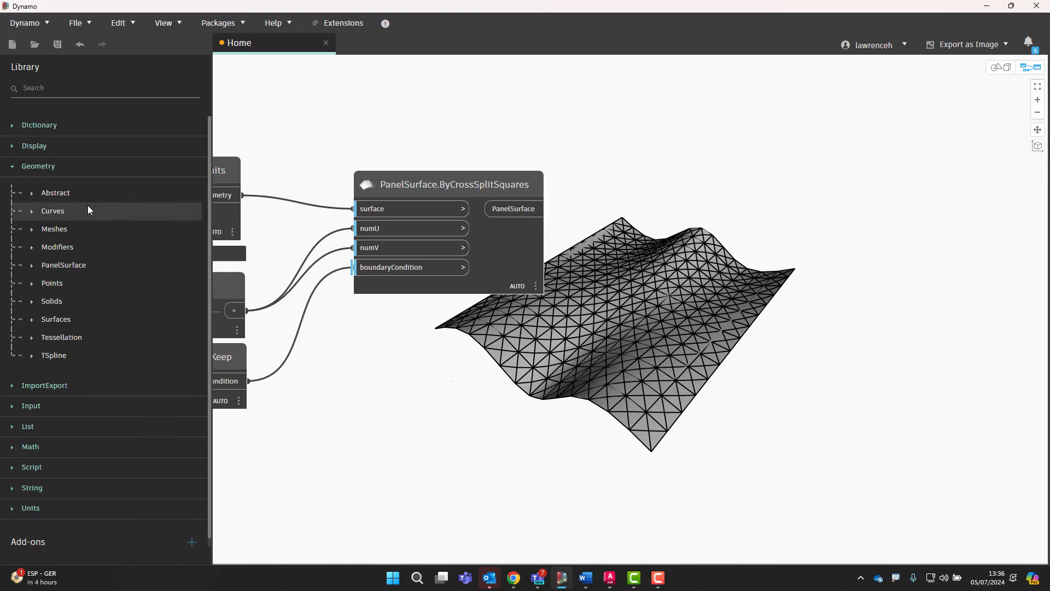
{"action": "left_click", "coordinate": [71, 266]}
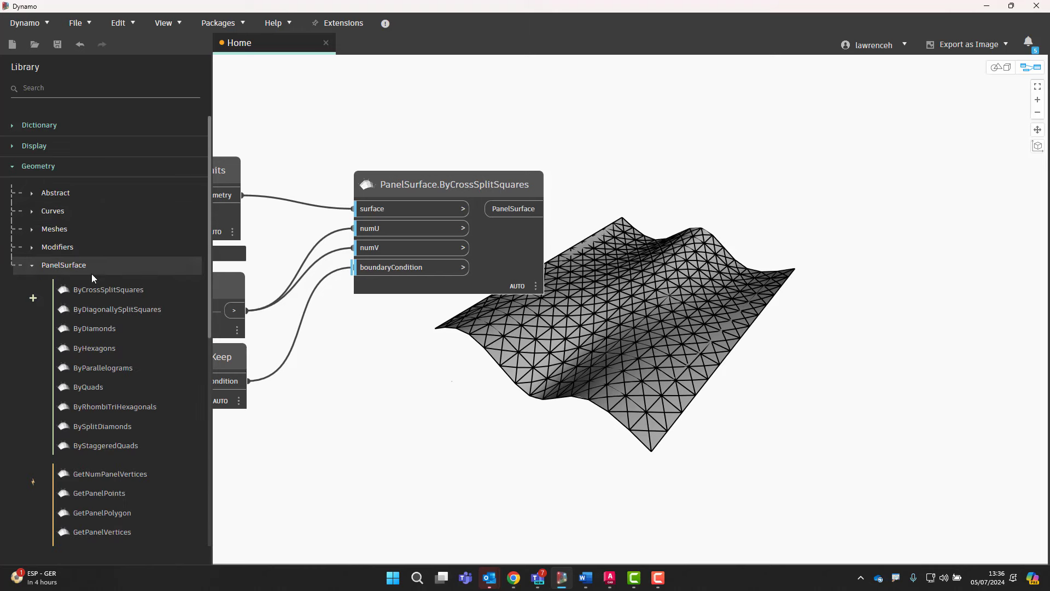
{"action": "scroll", "coordinate": [101, 328], "scroll_direction": "down", "scroll_amount": 4}
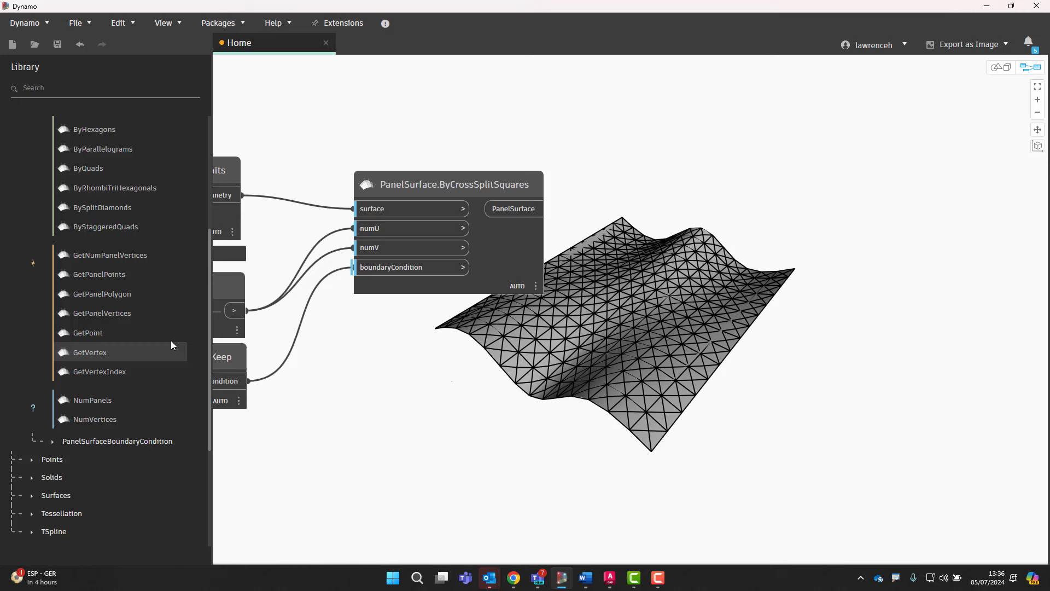
{"action": "mouse_move", "coordinate": [116, 275]}
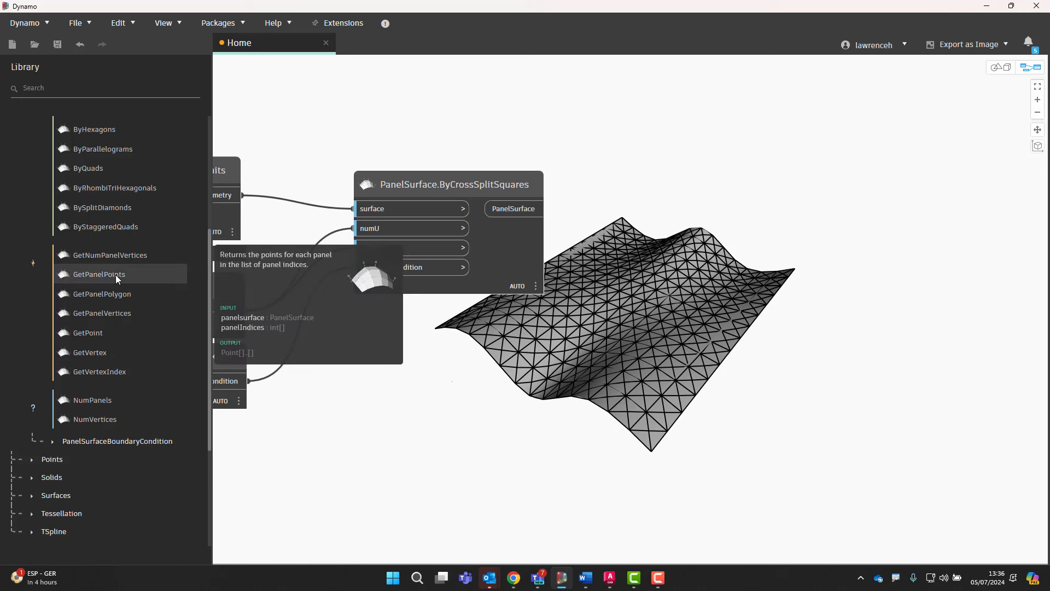
{"action": "left_click", "coordinate": [116, 275]}
{"action": "left_click_drag", "start_coordinate": [708, 302], "coordinate": [794, 161]}
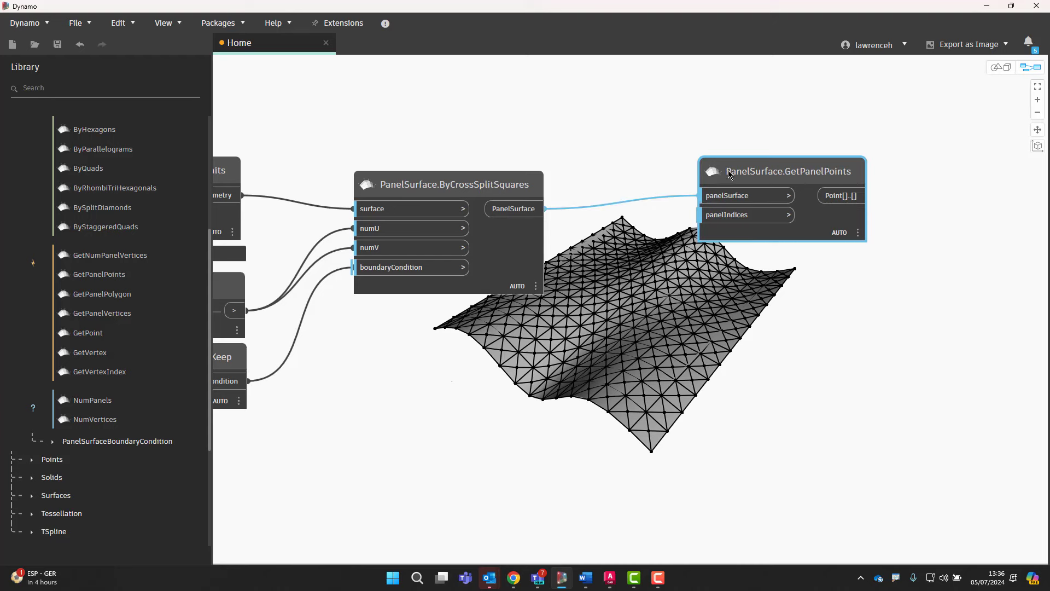
{"action": "left_click_drag", "start_coordinate": [730, 174], "coordinate": [671, 190]}
{"action": "middle_click_drag", "start_coordinate": [540, 258], "coordinate": [593, 273]}
Turn off the geometry preview of the PanelSurface.ByCrossSplitSquares node.
{"action": "right_click", "coordinate": [569, 200]}
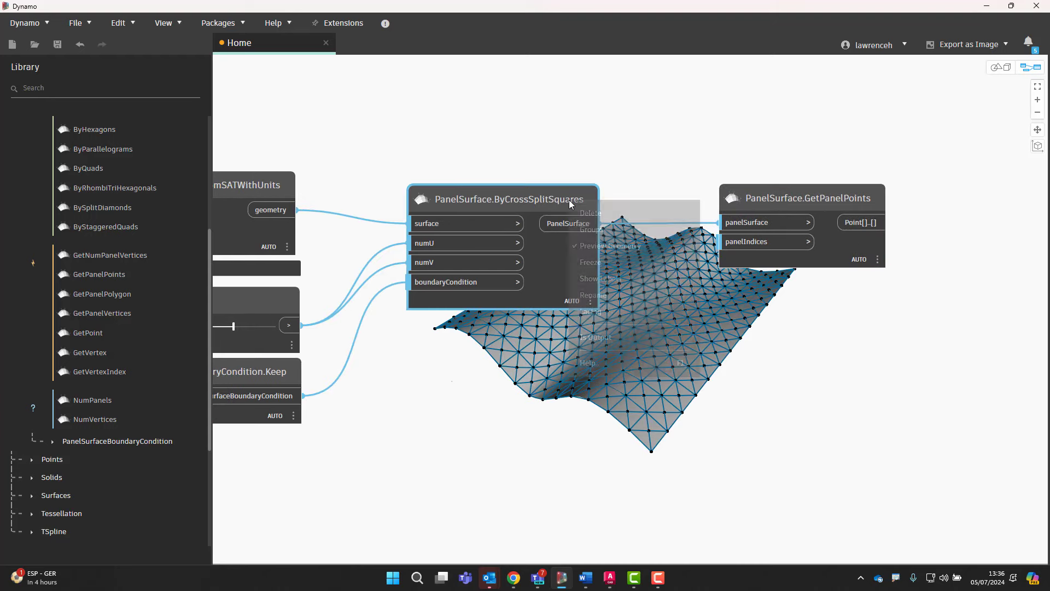
{"action": "left_click", "coordinate": [641, 245]}
{"action": "middle_click_drag", "start_coordinate": [818, 400], "coordinate": [633, 363]}
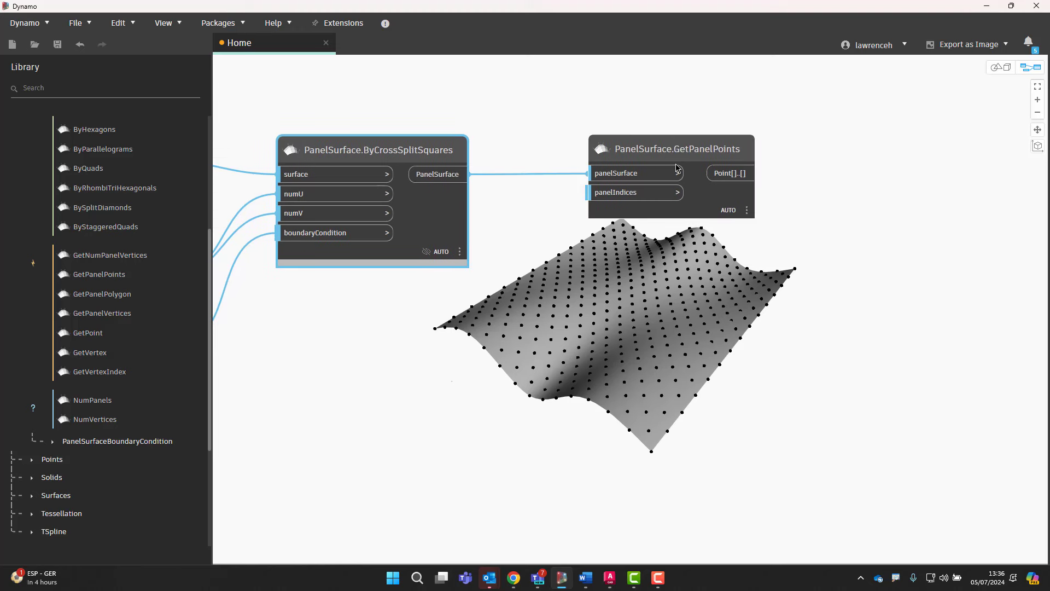
Move the GetPanelPoints node closer to ByCrossSplitSquares and pin its output list of panel points.
{"action": "left_click_drag", "start_coordinate": [665, 157], "coordinate": [569, 156]}
{"action": "mouse_move", "coordinate": [650, 206]}
{"action": "mouse_move", "coordinate": [666, 231]}
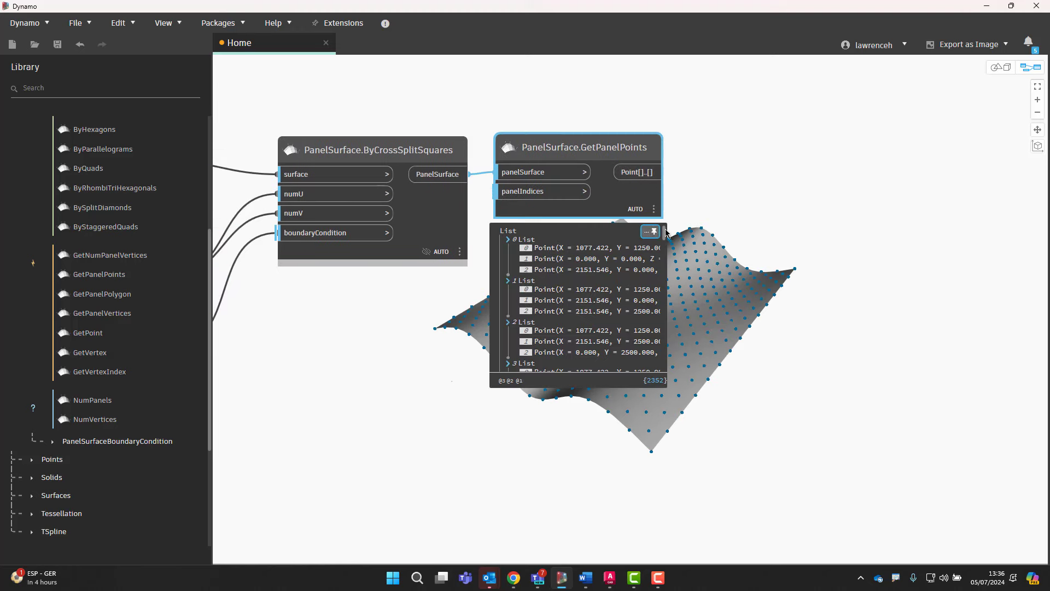
{"action": "middle_click_drag", "start_coordinate": [520, 218], "coordinate": [433, 258]}
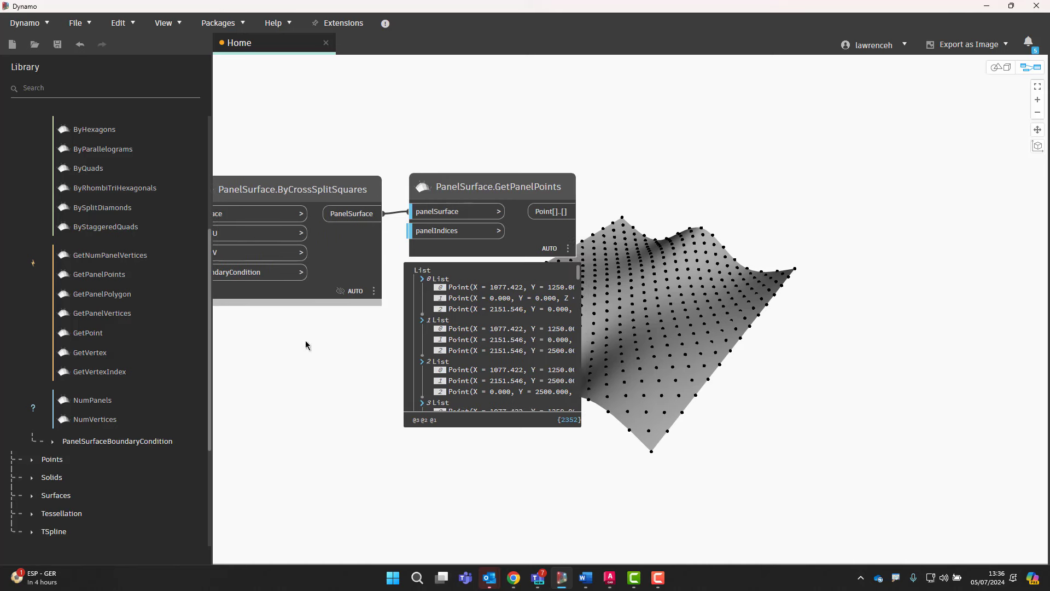
Add a PolyCurve.ByPoints node, connect the GetPanelPoints output to its points input, and pin its output list.
{"action": "scroll", "coordinate": [121, 307], "scroll_direction": "up", "scroll_amount": 8}
{"action": "left_click", "coordinate": [67, 266]}
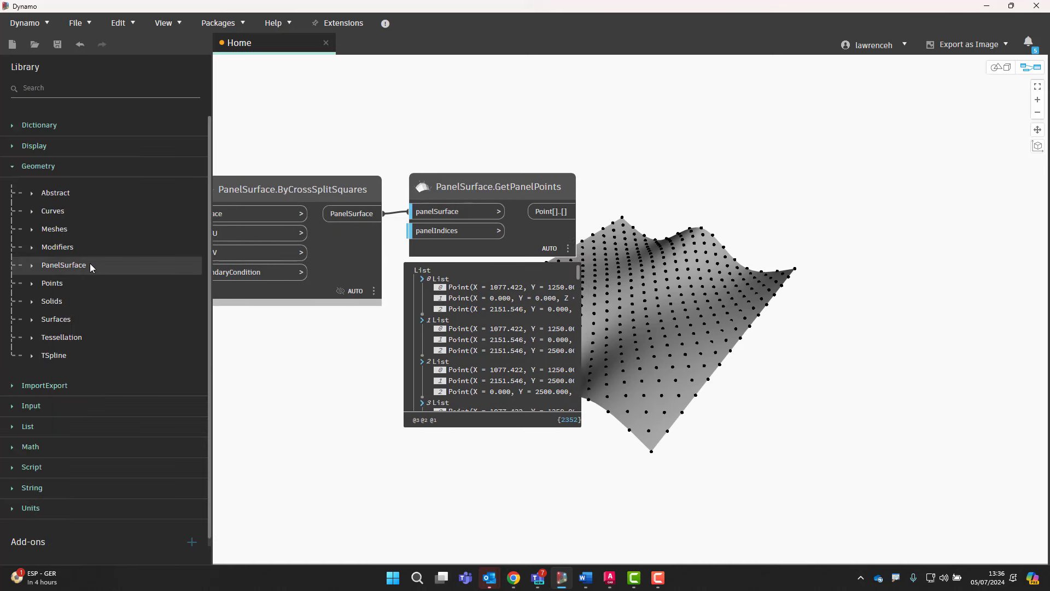
{"action": "left_click", "coordinate": [62, 212]}
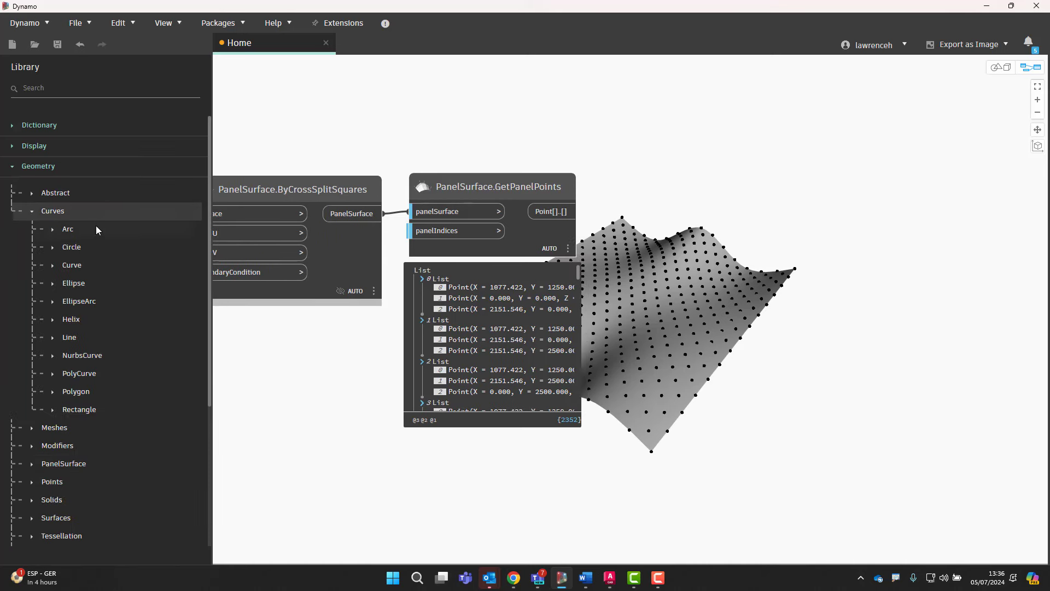
{"action": "left_click", "coordinate": [87, 379]}
{"action": "scroll", "coordinate": [123, 320], "scroll_direction": "down", "scroll_amount": 5}
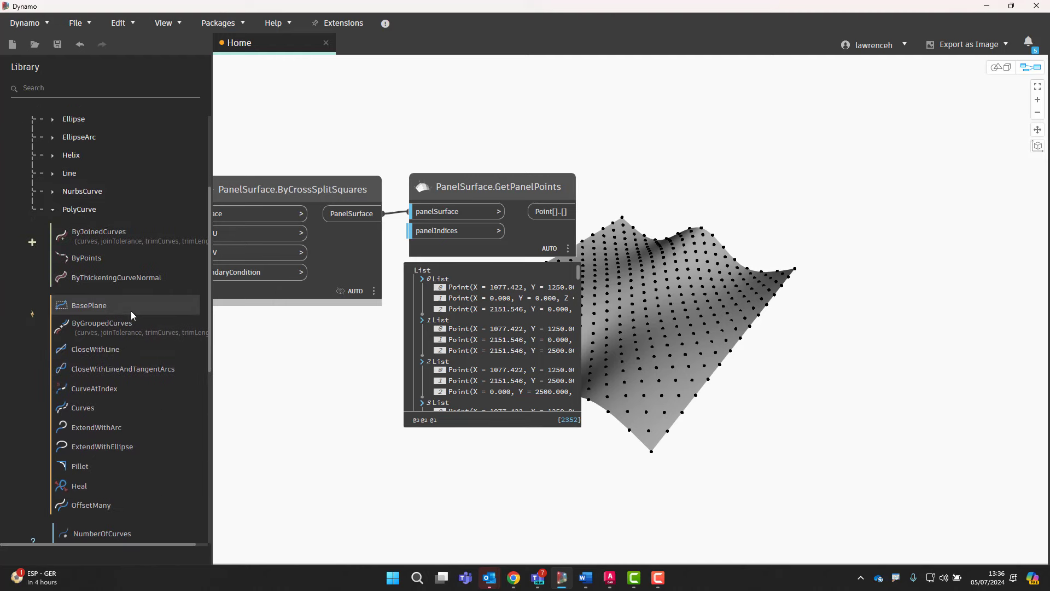
{"action": "left_click", "coordinate": [100, 260]}
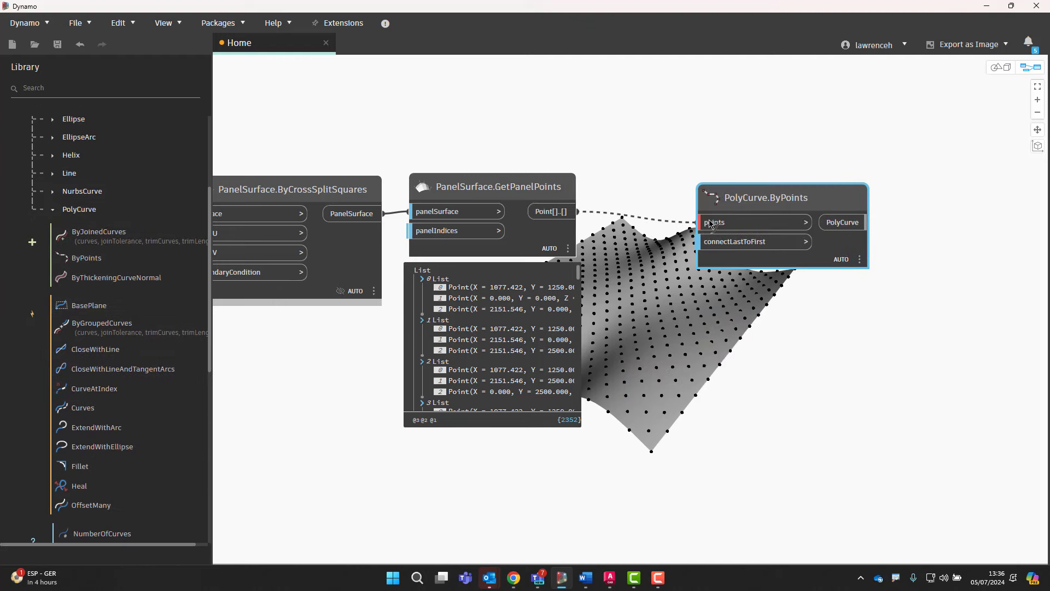
{"action": "left_click", "coordinate": [710, 224]}
{"action": "middle_click_drag", "start_coordinate": [861, 298], "coordinate": [737, 301]}
{"action": "mouse_move", "coordinate": [737, 290]}
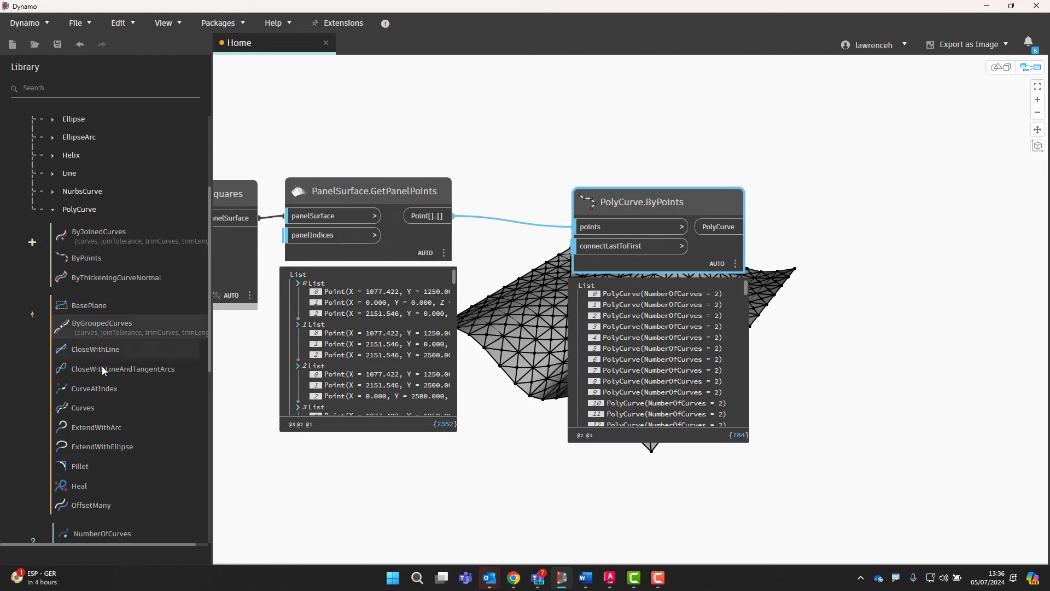
Add a PolyCurve.Curves node fed by the ByPoints PolyCurve output, pin its output list and move it further from ByPoints.
{"action": "left_click", "coordinate": [99, 408]}
{"action": "left_click_drag", "start_coordinate": [663, 348], "coordinate": [812, 218]}
{"action": "left_click", "coordinate": [812, 231]}
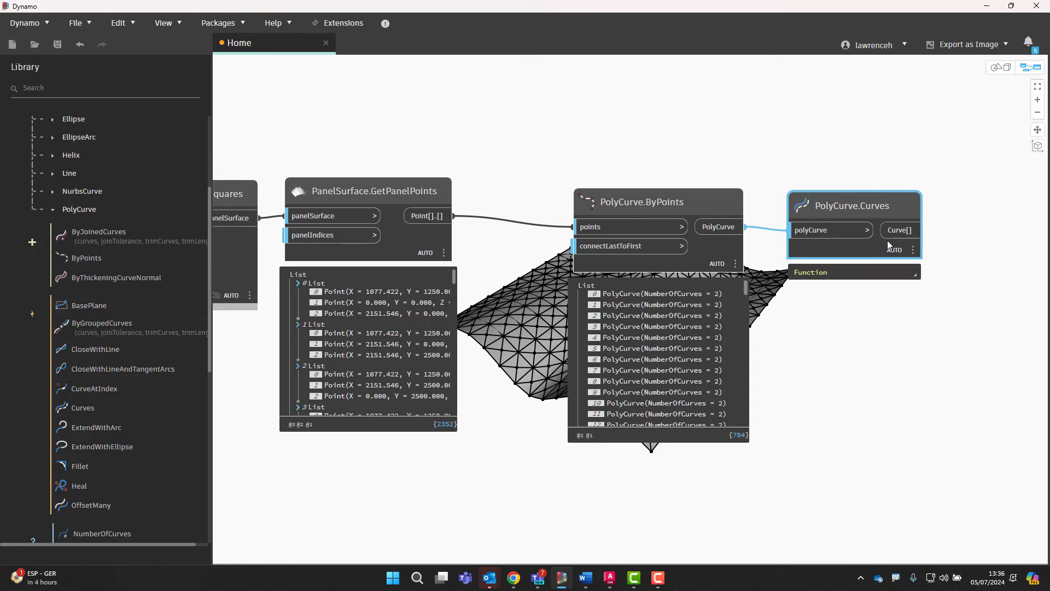
{"action": "middle_click_drag", "start_coordinate": [939, 289], "coordinate": [648, 276]}
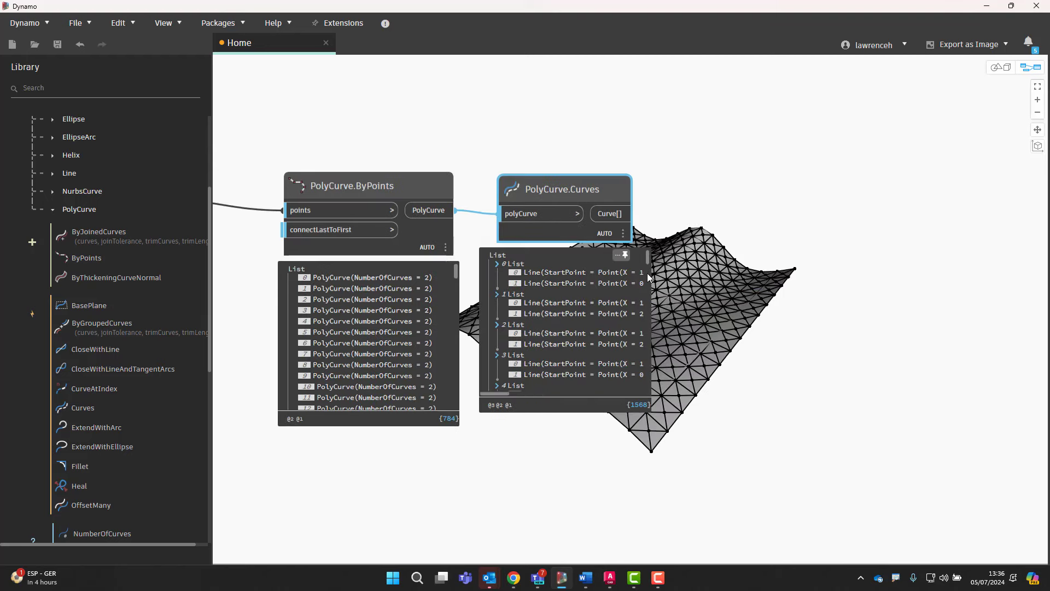
{"action": "left_click_drag", "start_coordinate": [582, 194], "coordinate": [650, 193]}
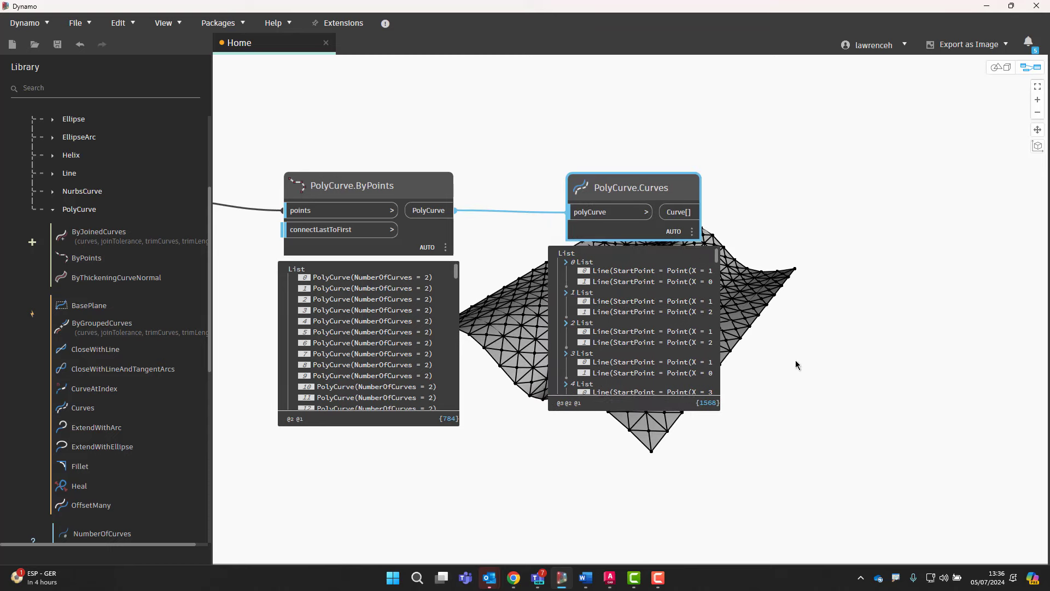
{"action": "middle_click_drag", "start_coordinate": [795, 360], "coordinate": [935, 348]}
{"action": "scroll", "coordinate": [883, 349], "scroll_direction": "up", "scroll_amount": 2}
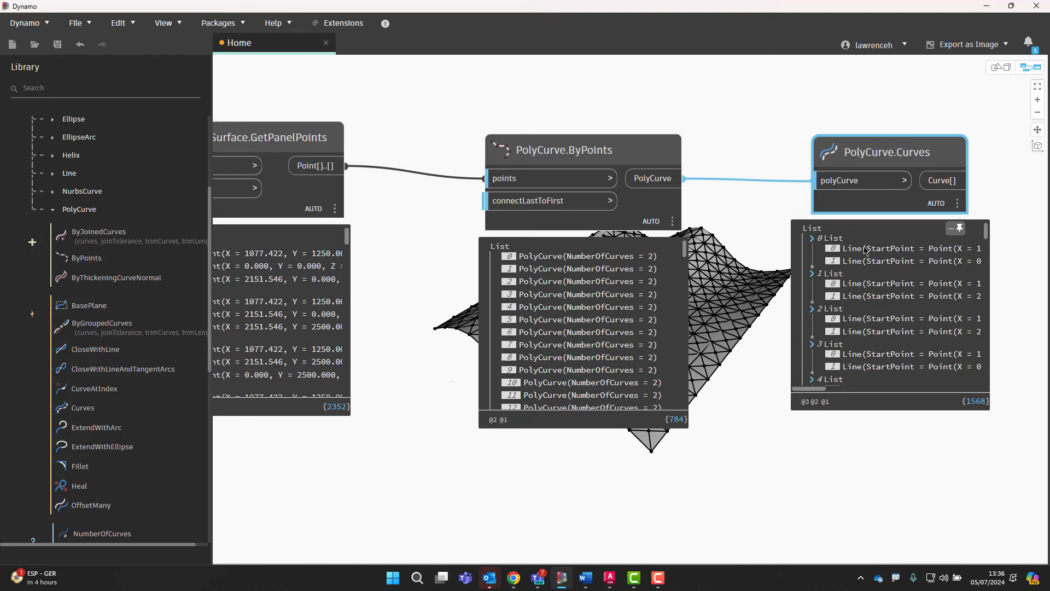
Make room before PolyCurve.ByPoints and connect a new code block containing true; to its connectLastToFirst input.
{"action": "middle_click_drag", "start_coordinate": [863, 370], "coordinate": [892, 370]}
{"action": "left_click_drag", "start_coordinate": [647, 143], "coordinate": [722, 141]}
{"action": "left_click", "coordinate": [508, 221]}
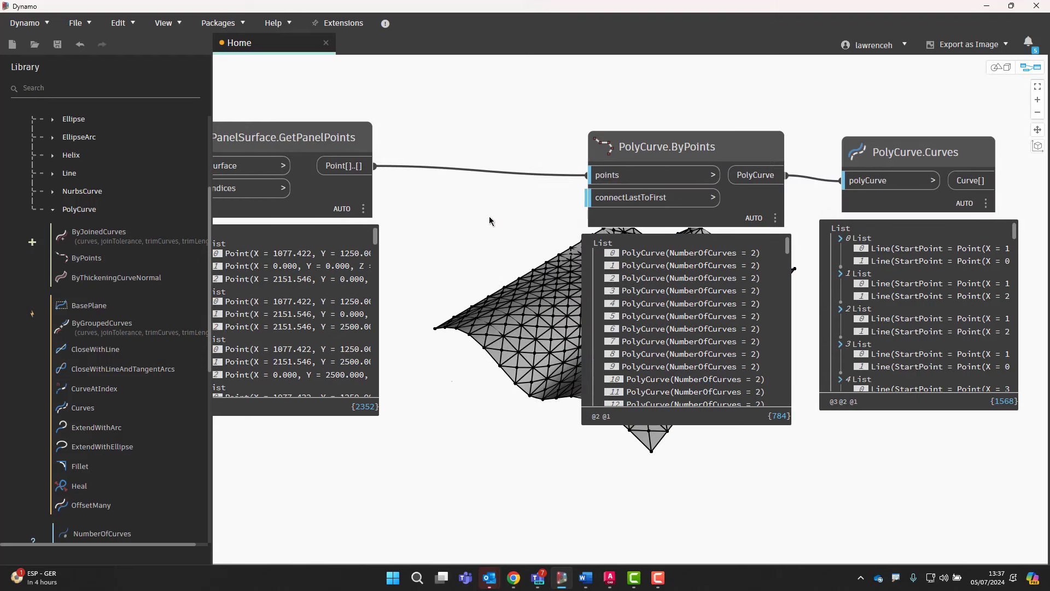
{"action": "double_click", "coordinate": [489, 220]}
{"action": "type", "text": "true"}
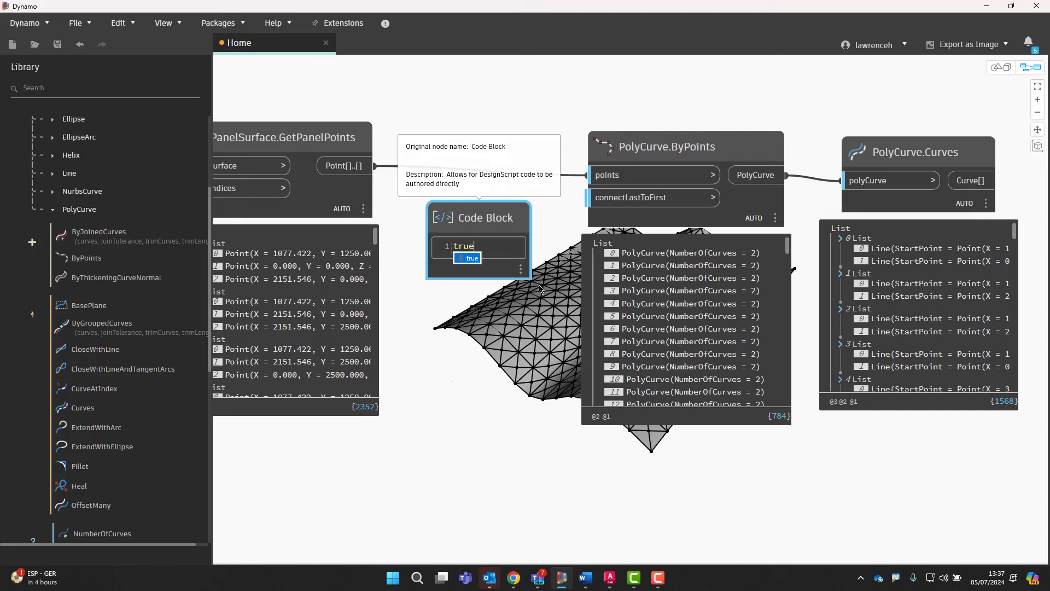
{"action": "left_click", "coordinate": [531, 295]}
{"action": "left_click_drag", "start_coordinate": [610, 196], "coordinate": [610, 197]}
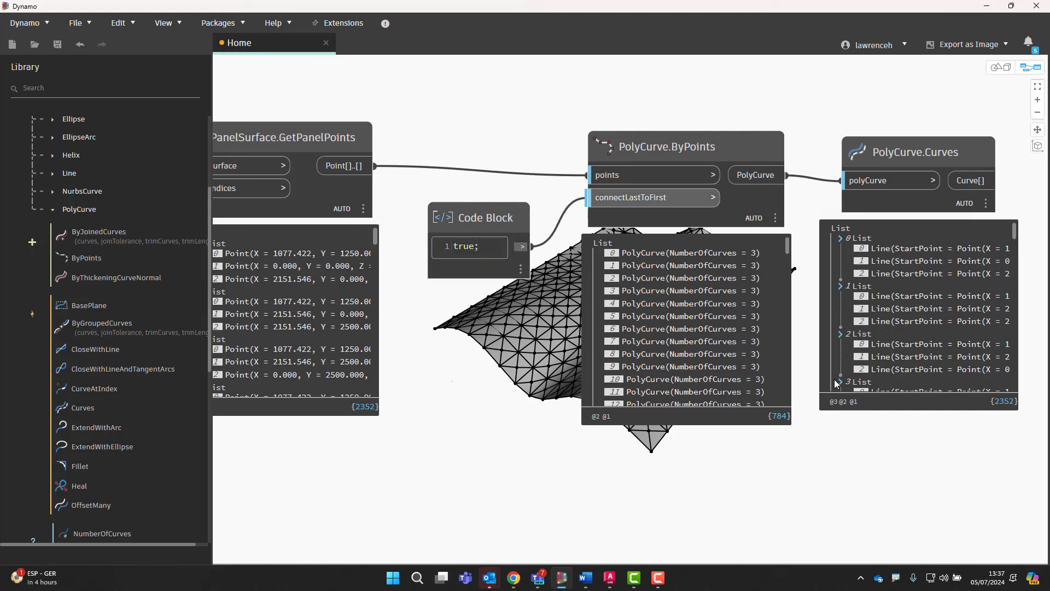
Turn off the geometry preview of the Geometry.ImportFromSATWithUnits node.
{"action": "middle_click_drag", "start_coordinate": [909, 464], "coordinate": [680, 456]}
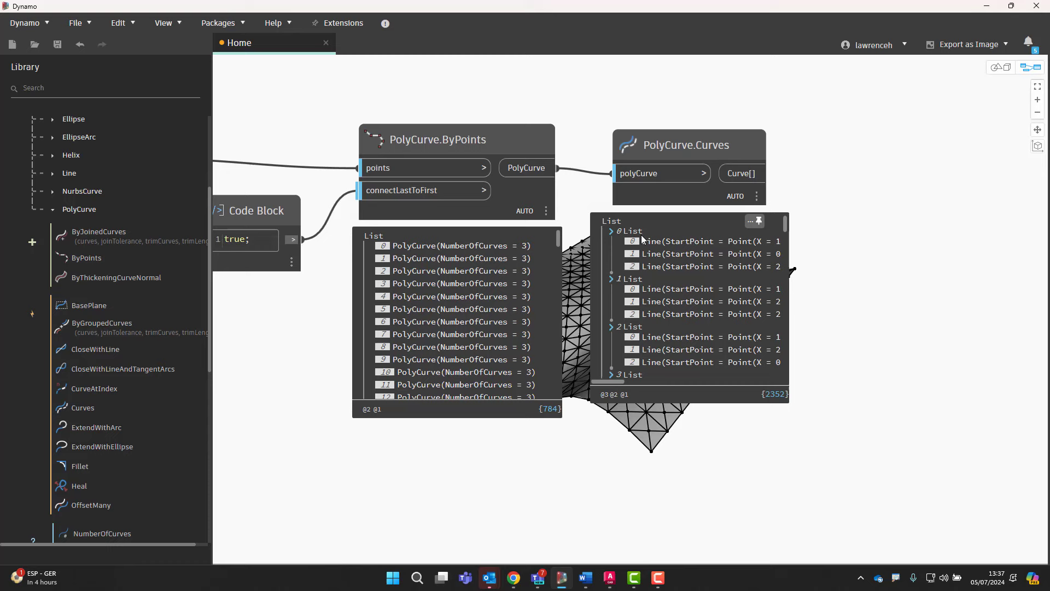
{"action": "middle_click_drag", "start_coordinate": [613, 445], "coordinate": [748, 430]}
{"action": "scroll", "coordinate": [769, 429], "scroll_direction": "down", "scroll_amount": 2}
{"action": "left_click_drag", "start_coordinate": [820, 457], "coordinate": [619, 235]}
{"action": "left_click", "coordinate": [623, 468]}
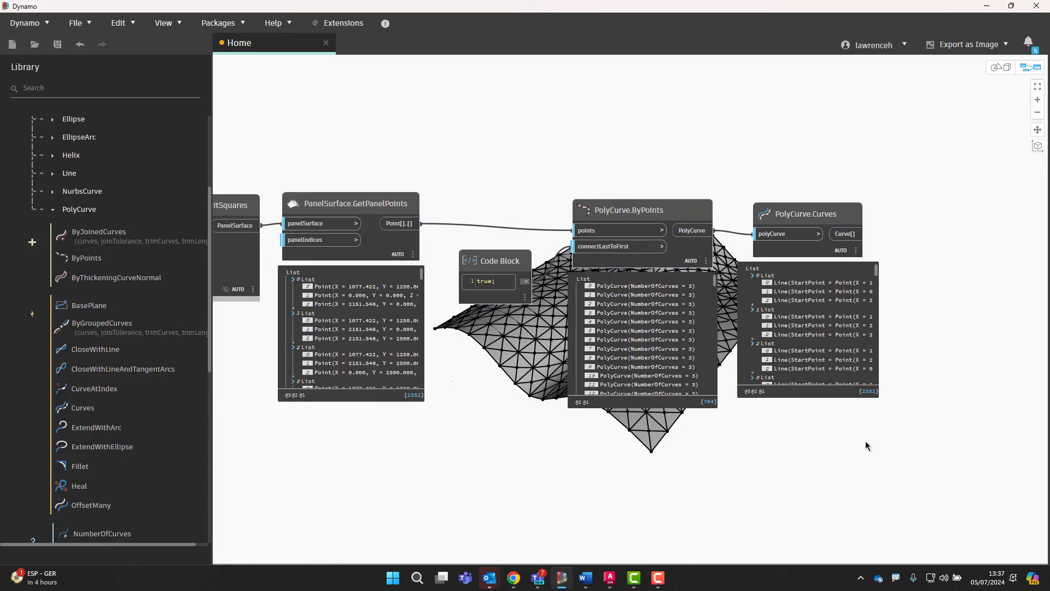
{"action": "middle_click_drag", "start_coordinate": [866, 445], "coordinate": [797, 444]}
{"action": "middle_click_drag", "start_coordinate": [568, 416], "coordinate": [696, 436]}
{"action": "middle_click_drag", "start_coordinate": [567, 385], "coordinate": [691, 418]}
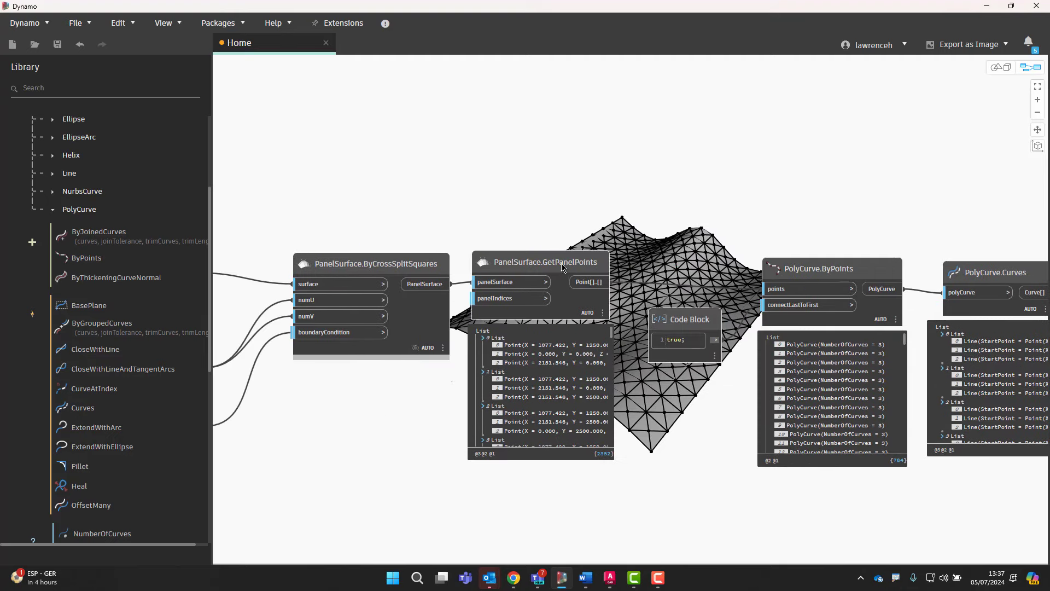
{"action": "middle_click_drag", "start_coordinate": [450, 241], "coordinate": [649, 247]}
{"action": "left_click", "coordinate": [360, 261]}
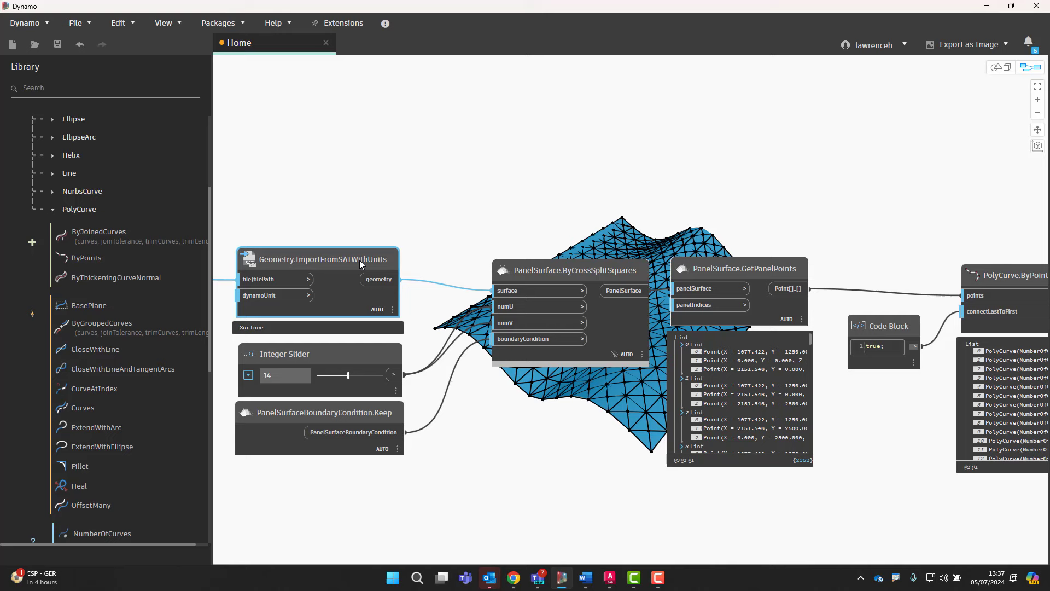
{"action": "right_click", "coordinate": [359, 260]}
{"action": "left_click", "coordinate": [422, 307]}
{"action": "middle_click_drag", "start_coordinate": [538, 406], "coordinate": [302, 386]}
{"action": "middle_click_drag", "start_coordinate": [646, 413], "coordinate": [536, 440]}
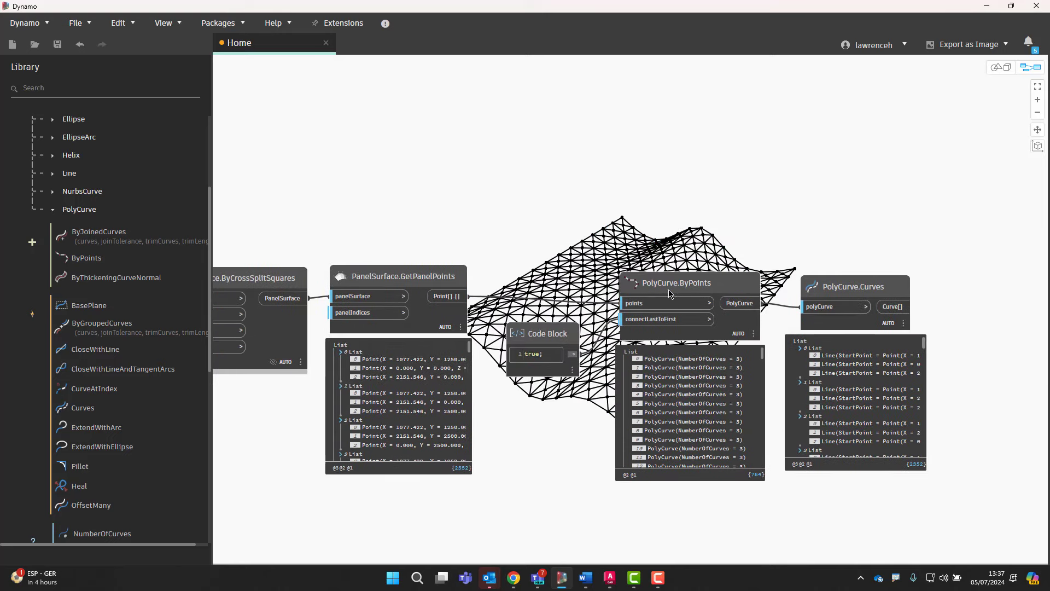
{"action": "right_click", "coordinate": [671, 294]}
{"action": "left_click", "coordinate": [729, 337]}
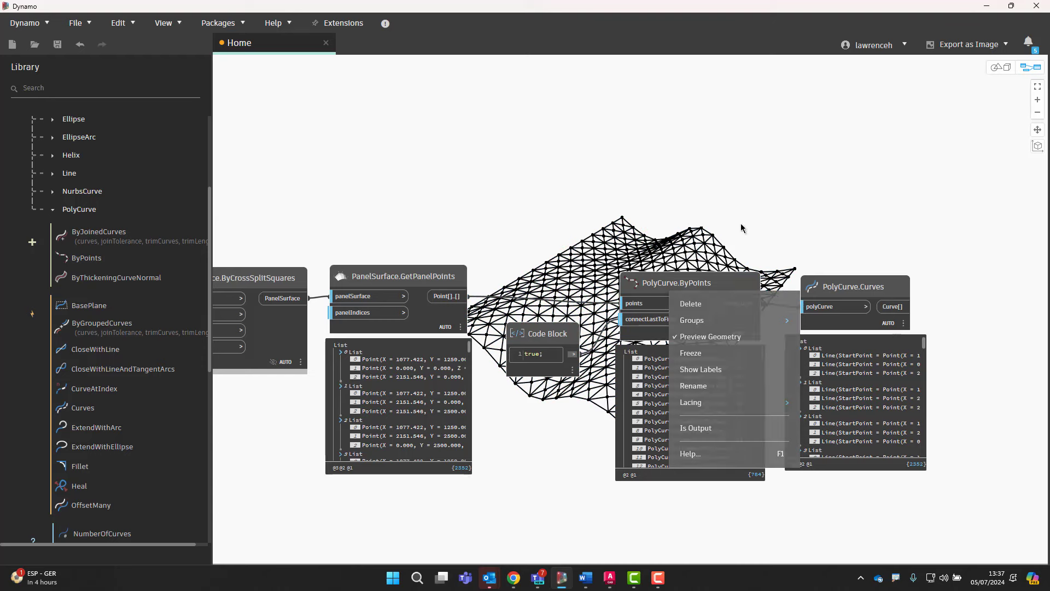
Turn off the geometry preview of the PolyCurve.Curves node and move the node below PolyCurve.ByPoints.
{"action": "middle_click_drag", "start_coordinate": [798, 262], "coordinate": [752, 261]}
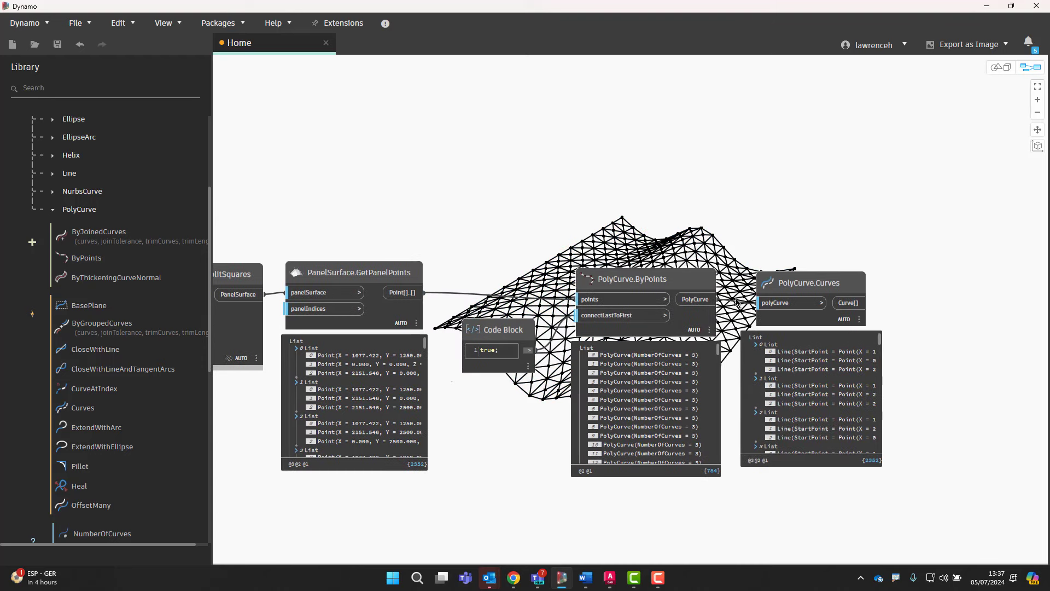
{"action": "left_click", "coordinate": [794, 291]}
{"action": "right_click", "coordinate": [794, 290]}
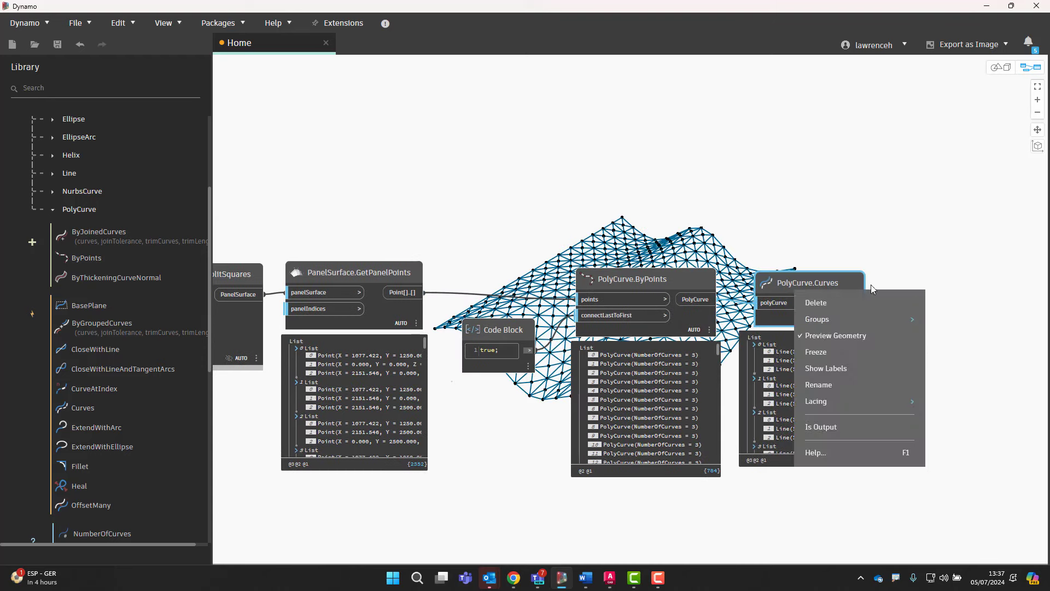
{"action": "left_click", "coordinate": [833, 336]}
{"action": "middle_click_drag", "start_coordinate": [834, 336], "coordinate": [763, 314]}
{"action": "left_click_drag", "start_coordinate": [763, 314], "coordinate": [780, 382]}
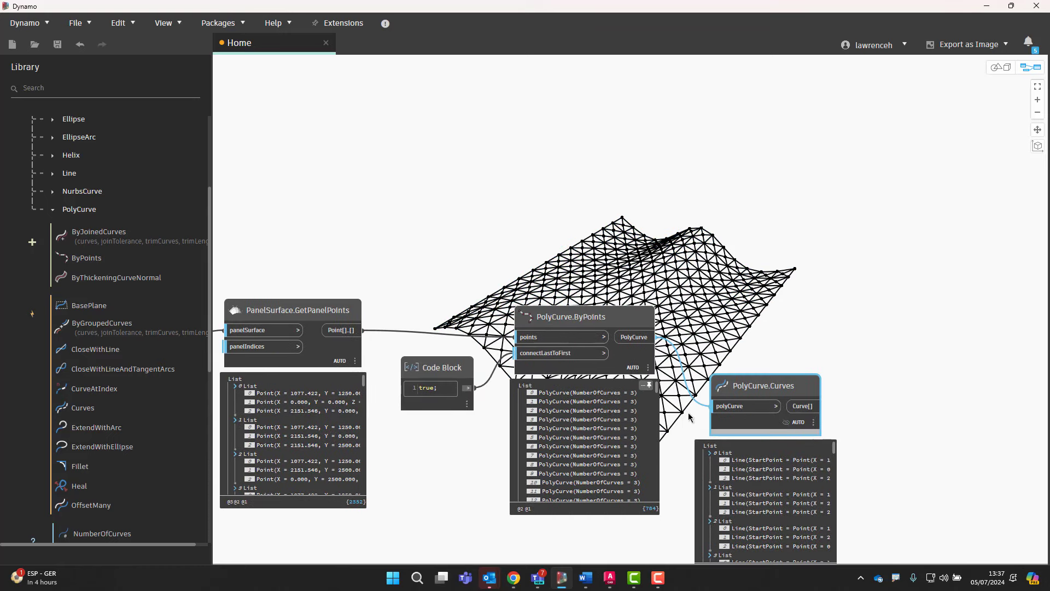
Add a Surface.ByPatch node above PolyCurve.Curves and connect the ByPoints PolyCurve output to its closedCurve input.
{"action": "scroll", "coordinate": [104, 334], "scroll_direction": "up", "scroll_amount": 5}
{"action": "left_click", "coordinate": [93, 210]}
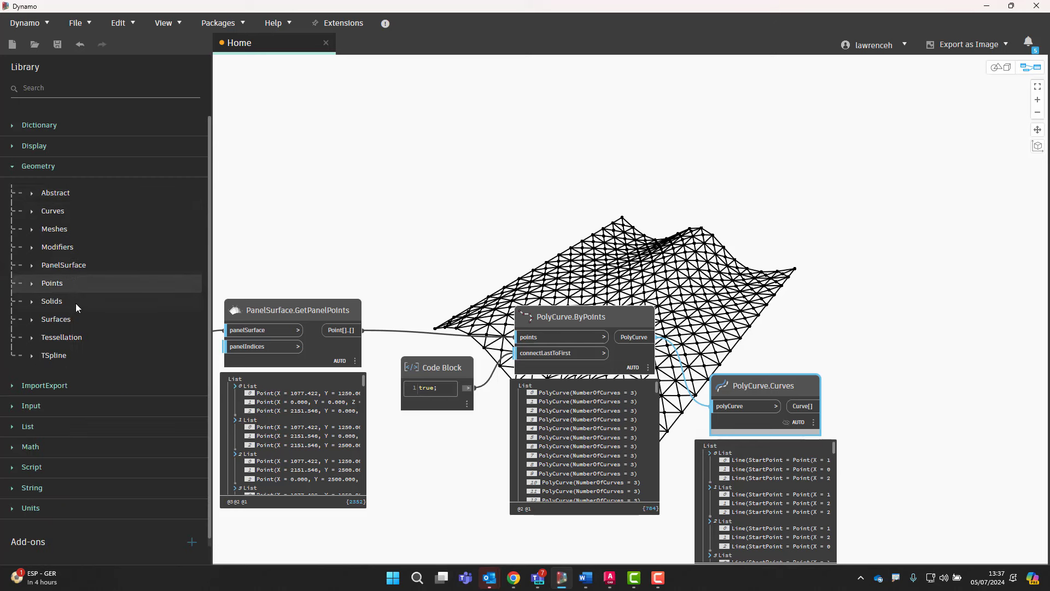
{"action": "left_click", "coordinate": [77, 319]}
{"action": "scroll", "coordinate": [114, 225], "scroll_direction": "down", "scroll_amount": 3}
{"action": "left_click", "coordinate": [98, 308]}
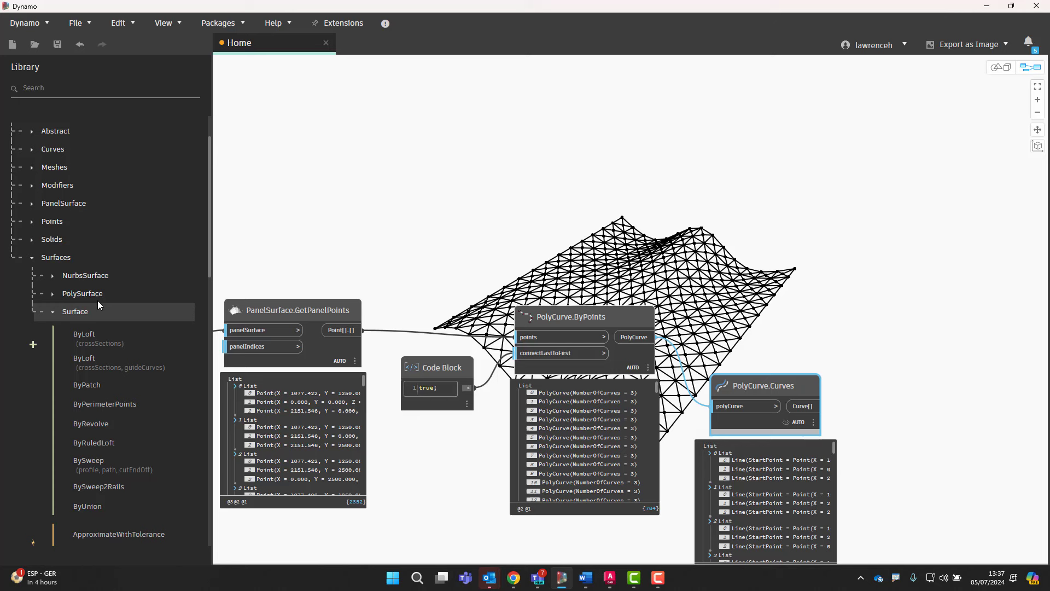
{"action": "scroll", "coordinate": [123, 204], "scroll_direction": "down", "scroll_amount": 5}
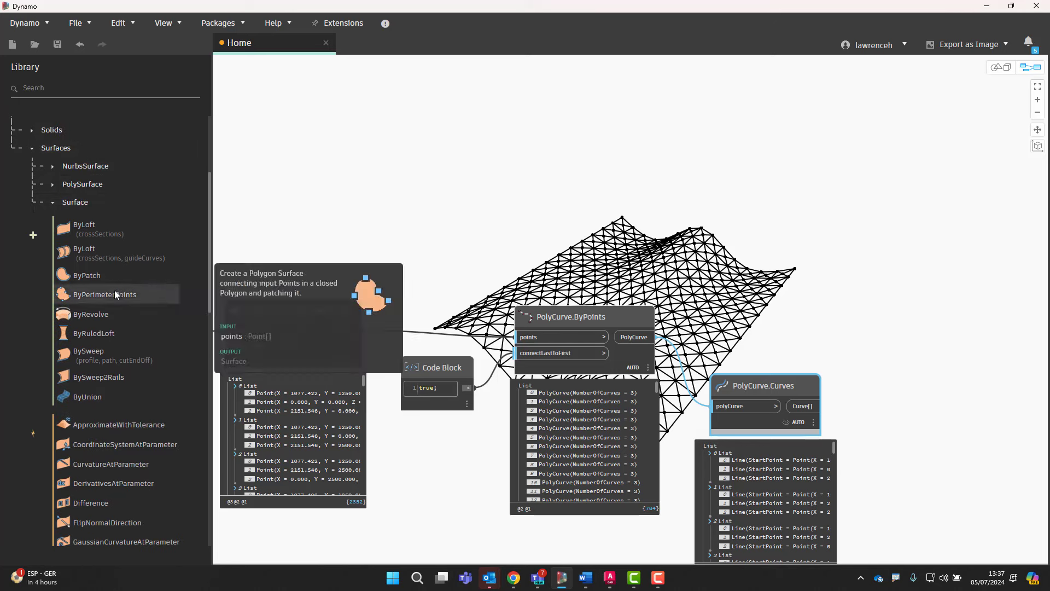
{"action": "left_click", "coordinate": [98, 275]}
{"action": "left_click_drag", "start_coordinate": [757, 335], "coordinate": [790, 306]}
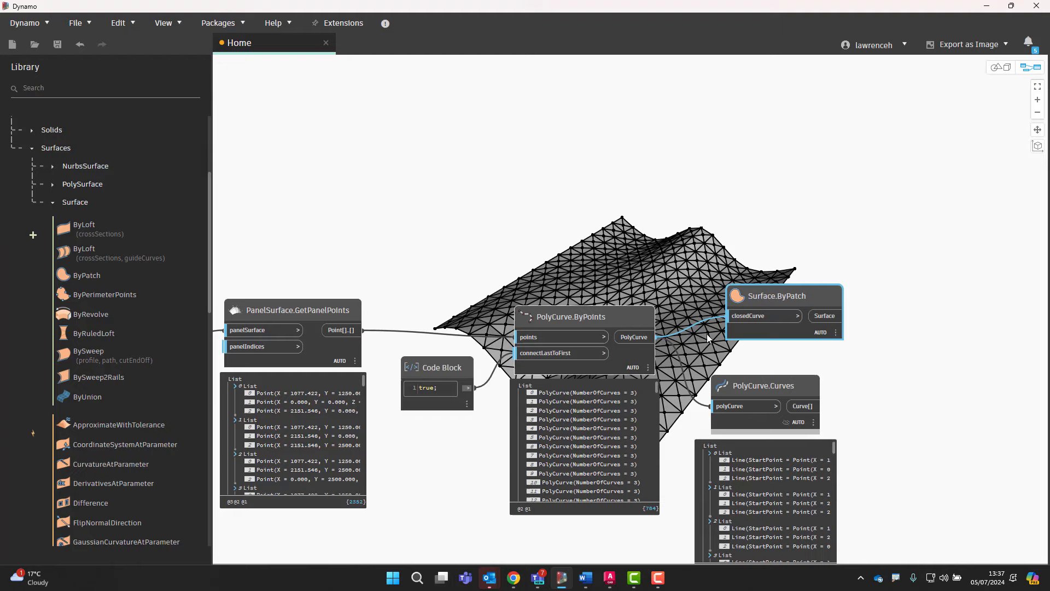
Examine the patched triangular panel surfaces up close in the 3D preview.
{"action": "middle_click_drag", "start_coordinate": [709, 338], "coordinate": [472, 351]}
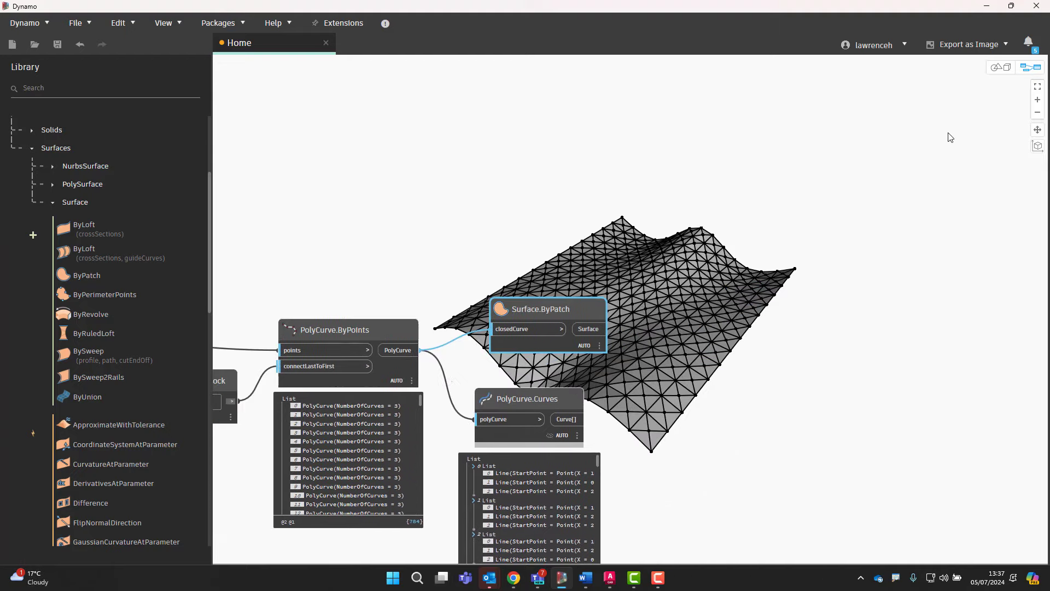
{"action": "left_click", "coordinate": [1002, 68]}
{"action": "scroll", "coordinate": [685, 399], "scroll_direction": "up", "scroll_amount": 6}
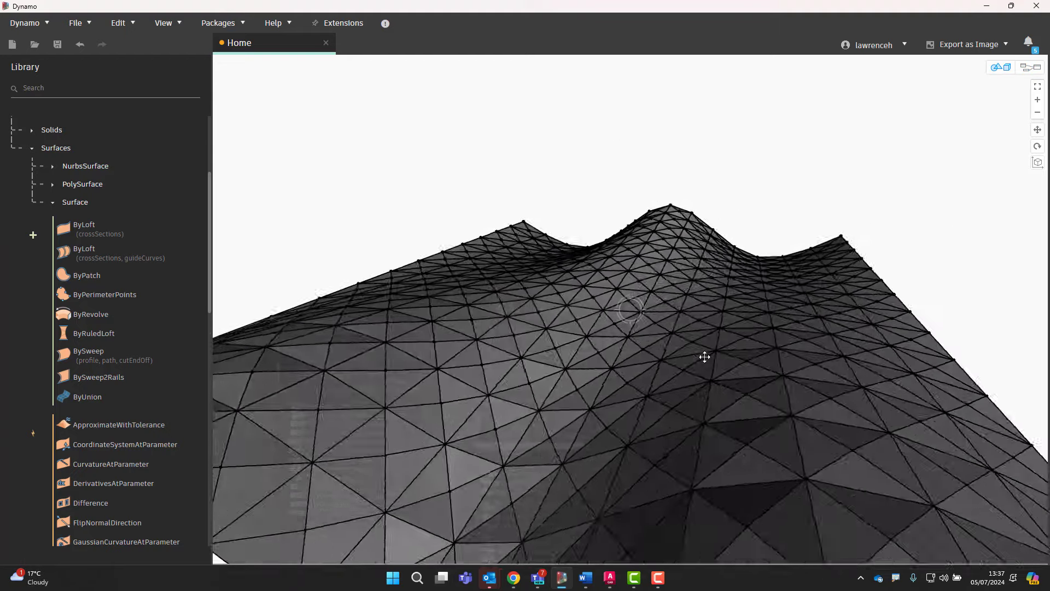
{"action": "mouse_move", "coordinate": [705, 356]}
{"action": "right_mouse_down"}
{"action": "mouse_move", "coordinate": [718, 345]}
{"action": "mouse_move", "coordinate": [704, 366]}
{"action": "mouse_move", "coordinate": [851, 378]}
{"action": "mouse_move", "coordinate": [826, 396]}
{"action": "mouse_move", "coordinate": [799, 361]}
{"action": "mouse_move", "coordinate": [680, 384]}
{"action": "mouse_move", "coordinate": [655, 401]}
{"action": "mouse_move", "coordinate": [671, 418]}
{"action": "mouse_move", "coordinate": [692, 380]}
{"action": "mouse_move", "coordinate": [660, 388]}
{"action": "mouse_move", "coordinate": [722, 367]}
{"action": "right_mouse_up"}
{"action": "left_click", "coordinate": [1030, 68]}
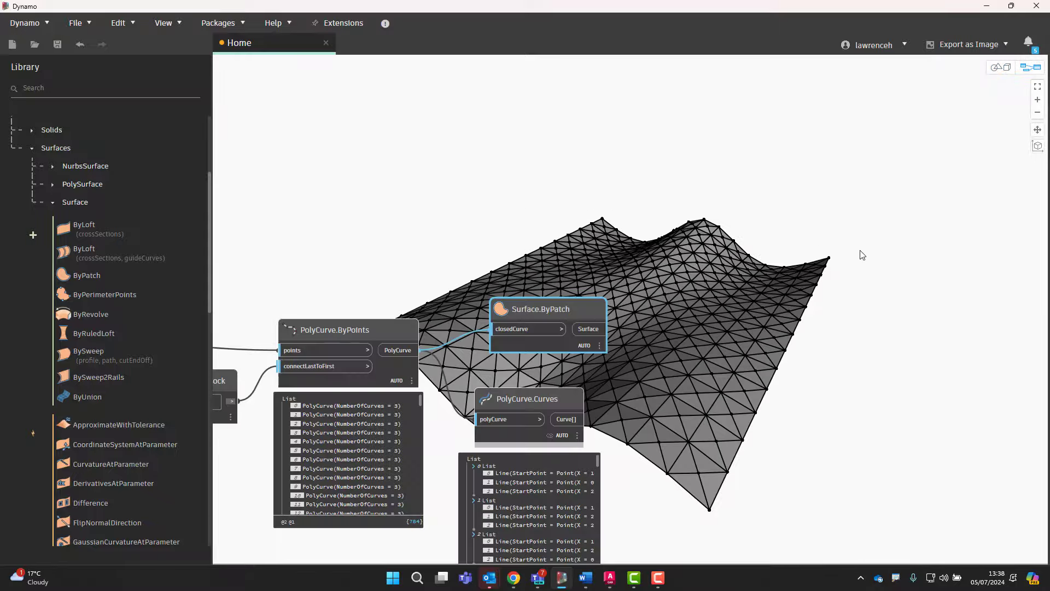
Set the Integer Slider that drives numU and numV to 9.
{"action": "key", "text": "ctrl+l"}
{"action": "middle_click_drag", "start_coordinate": [474, 462], "coordinate": [797, 438]}
{"action": "scroll", "coordinate": [593, 395], "scroll_direction": "up", "scroll_amount": 5}
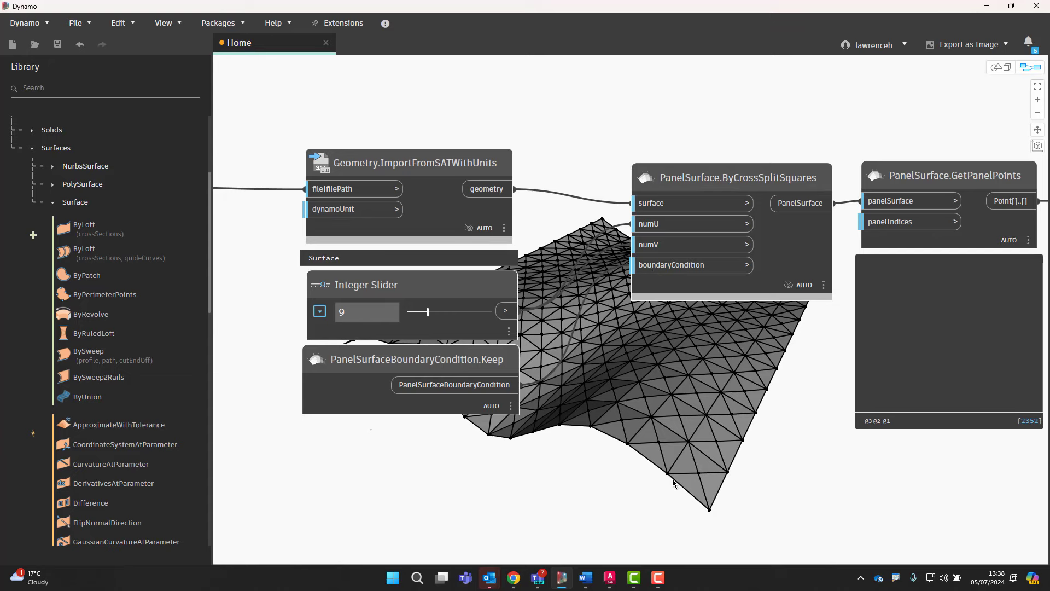
Examine the updated node outputs and the coarser triangular panels in the 3D preview.
{"action": "mouse_move", "coordinate": [795, 462]}
{"action": "middle_mouse_down"}
{"action": "mouse_move", "coordinate": [533, 384]}
{"action": "mouse_move", "coordinate": [537, 465]}
{"action": "middle_mouse_up"}
{"action": "middle_click_drag", "start_coordinate": [864, 430], "coordinate": [476, 428]}
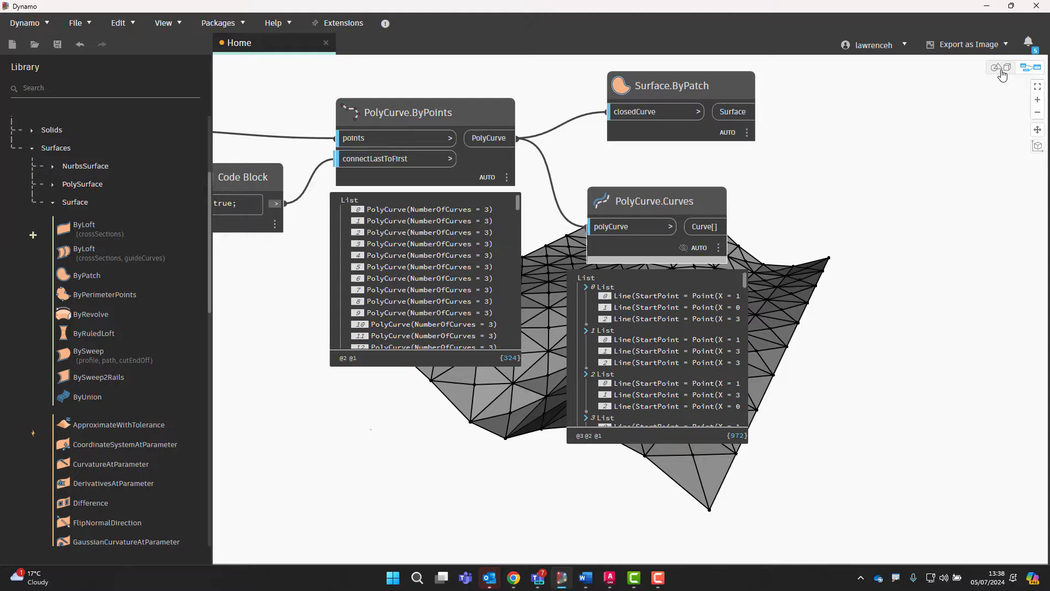
{"action": "left_click", "coordinate": [1001, 66]}
{"action": "mouse_move", "coordinate": [746, 352]}
{"action": "right_mouse_down"}
{"action": "mouse_move", "coordinate": [680, 427]}
{"action": "mouse_move", "coordinate": [769, 430]}
{"action": "mouse_move", "coordinate": [684, 415]}
{"action": "mouse_move", "coordinate": [691, 463]}
{"action": "mouse_move", "coordinate": [707, 471]}
{"action": "mouse_move", "coordinate": [770, 403]}
{"action": "mouse_move", "coordinate": [572, 415]}
{"action": "mouse_move", "coordinate": [709, 342]}
{"action": "mouse_move", "coordinate": [750, 352]}
{"action": "right_mouse_up"}
{"action": "scroll", "coordinate": [680, 427], "scroll_direction": "up", "scroll_amount": 4}
{"action": "scroll", "coordinate": [705, 344], "scroll_direction": "down", "scroll_amount": 5}
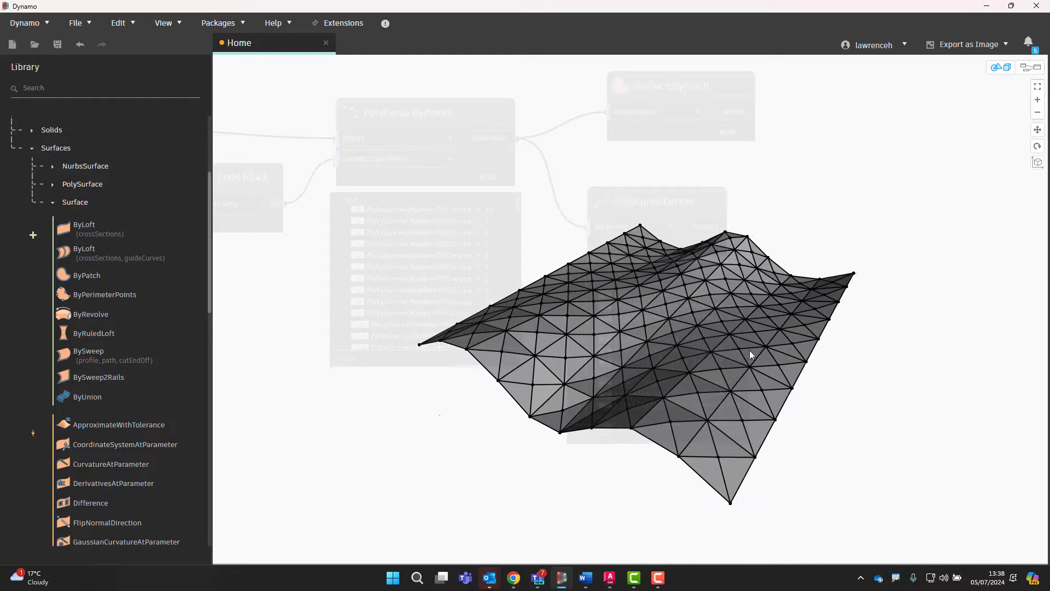
{"action": "left_click", "coordinate": [1031, 68]}
{"action": "scroll", "coordinate": [816, 230], "scroll_direction": "down", "scroll_amount": 4}
{"action": "middle_click_drag", "start_coordinate": [816, 230], "coordinate": [864, 359]}
{"action": "middle_click_drag", "start_coordinate": [404, 181], "coordinate": [476, 204]}
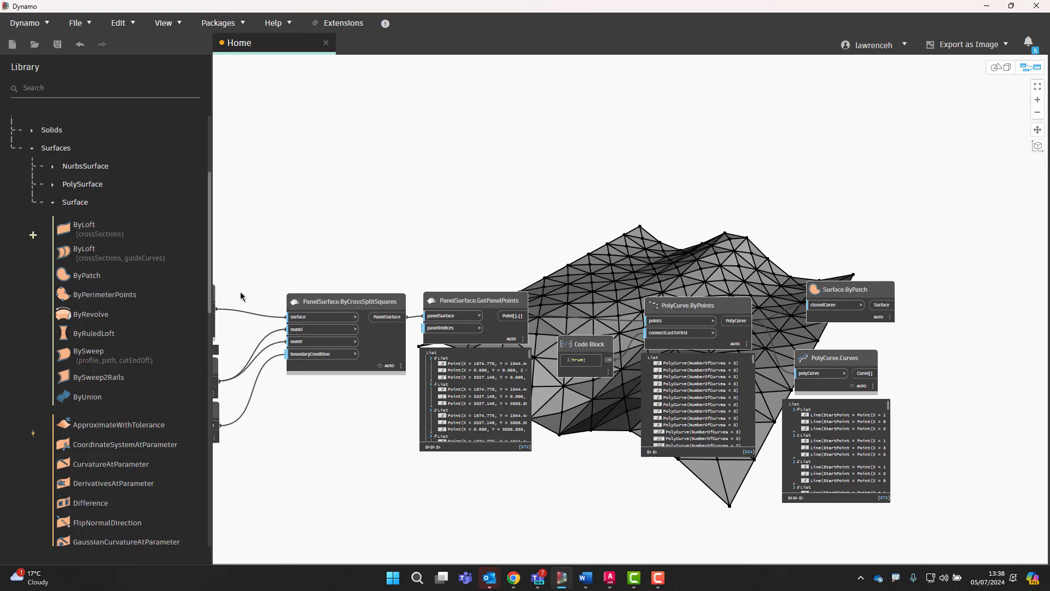
Review the PanelSurface creation and query nodes in the library alongside the finished panel graph.
{"action": "scroll", "coordinate": [241, 296], "scroll_direction": "up", "scroll_amount": 3}
{"action": "scroll", "coordinate": [130, 295], "scroll_direction": "down", "scroll_amount": 3}
{"action": "scroll", "coordinate": [126, 298], "scroll_direction": "up", "scroll_amount": 6}
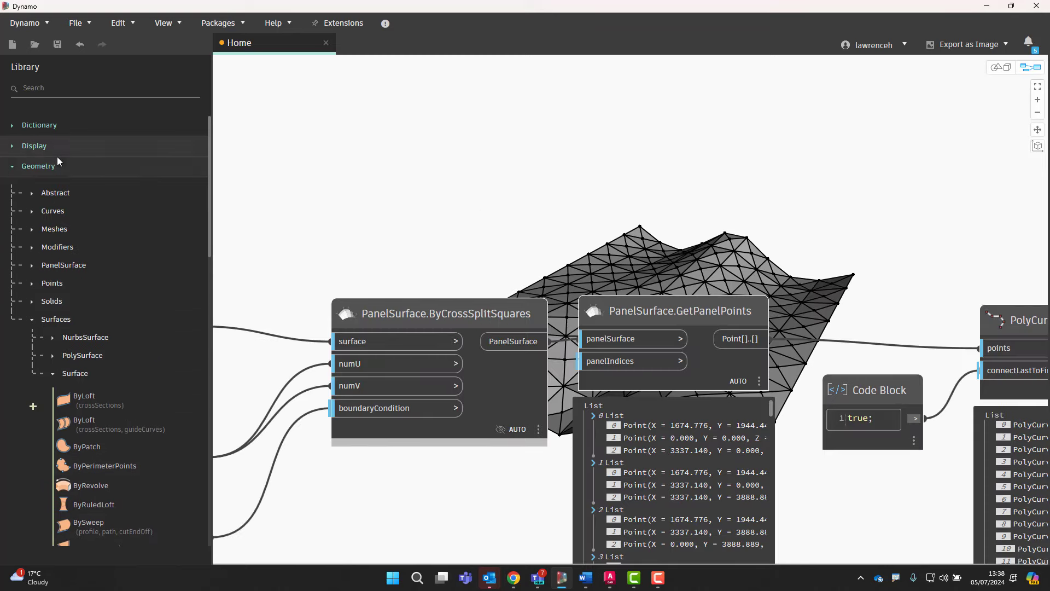
{"action": "mouse_move", "coordinate": [101, 444]}
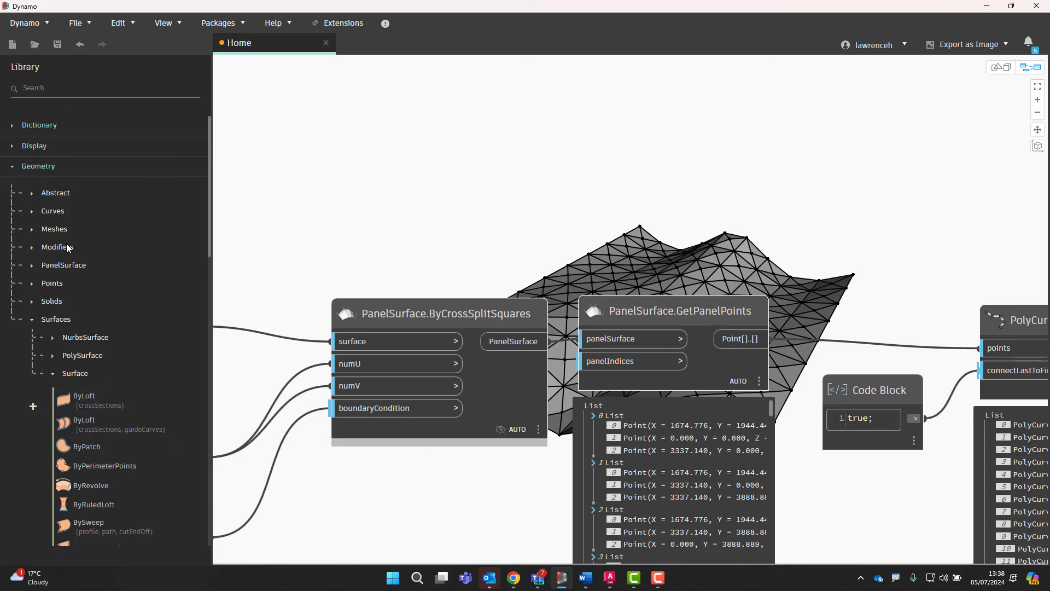
{"action": "middle_click_drag", "start_coordinate": [356, 287], "coordinate": [324, 190]}
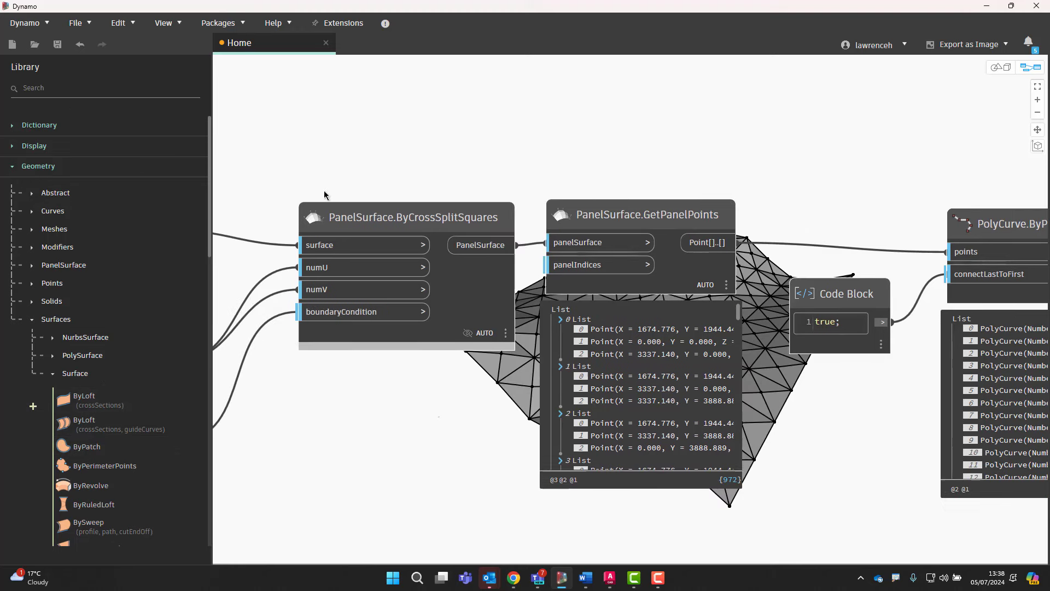
{"action": "left_click", "coordinate": [53, 321]}
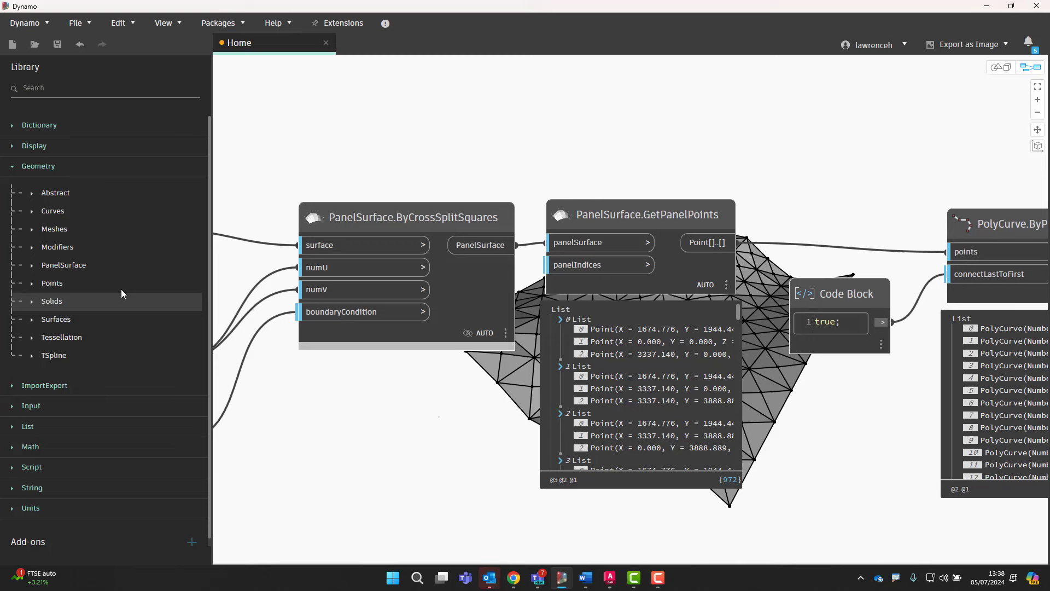
{"action": "left_click", "coordinate": [58, 267]}
{"action": "scroll", "coordinate": [119, 322], "scroll_direction": "down", "scroll_amount": 3}
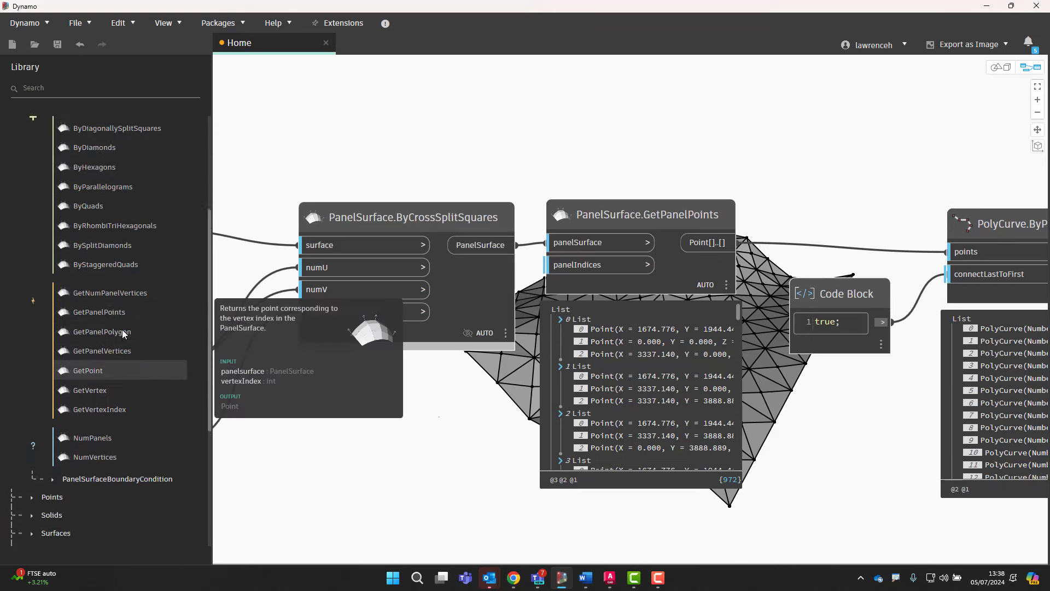
{"action": "scroll", "coordinate": [539, 140], "scroll_direction": "down", "scroll_amount": 5}
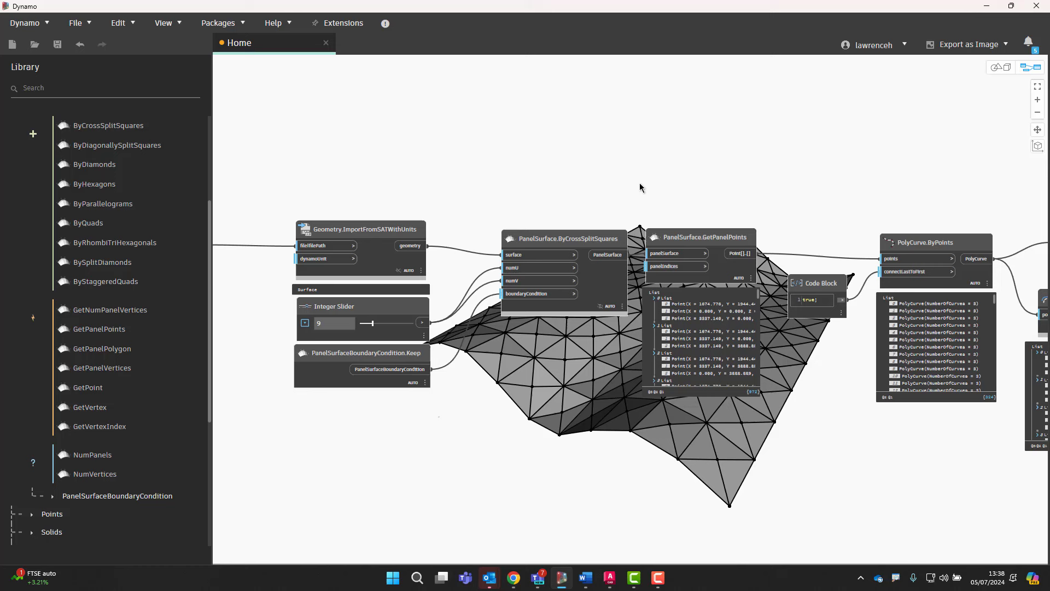
{"action": "middle_click_drag", "start_coordinate": [616, 209], "coordinate": [667, 221]}
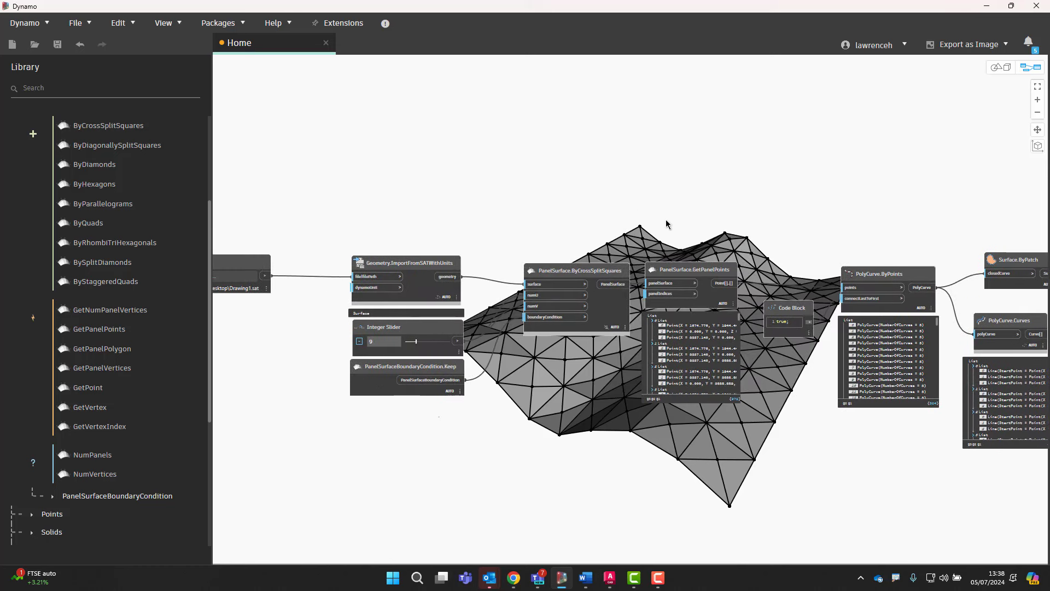